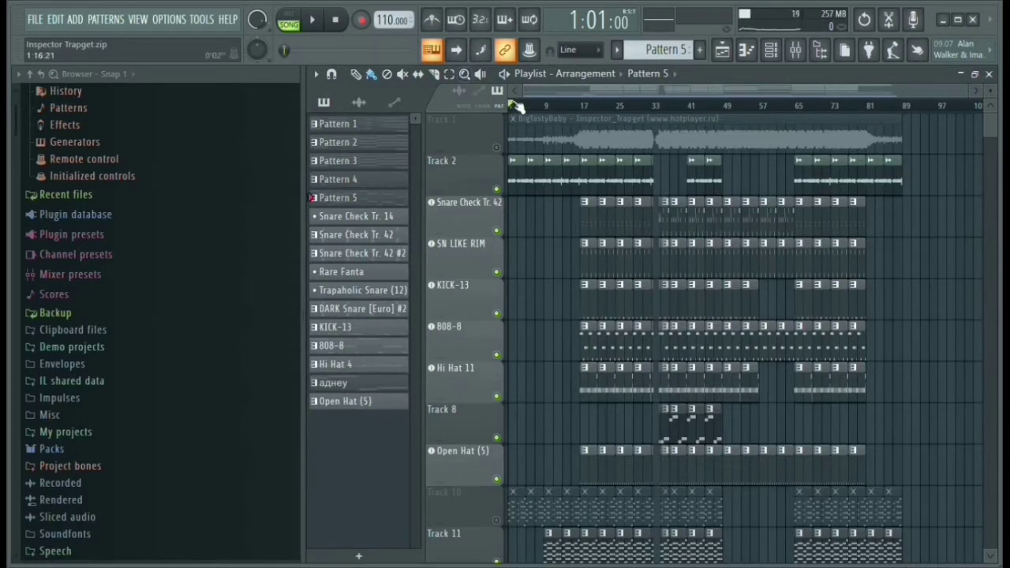
Look over the whole playlist arrangement, from the reference audio on Track 1 down to the automation clips on Tracks 14 and 15
{"action": "scroll", "coordinate": [546, 142], "scroll_direction": "down", "scroll_amount": 3}
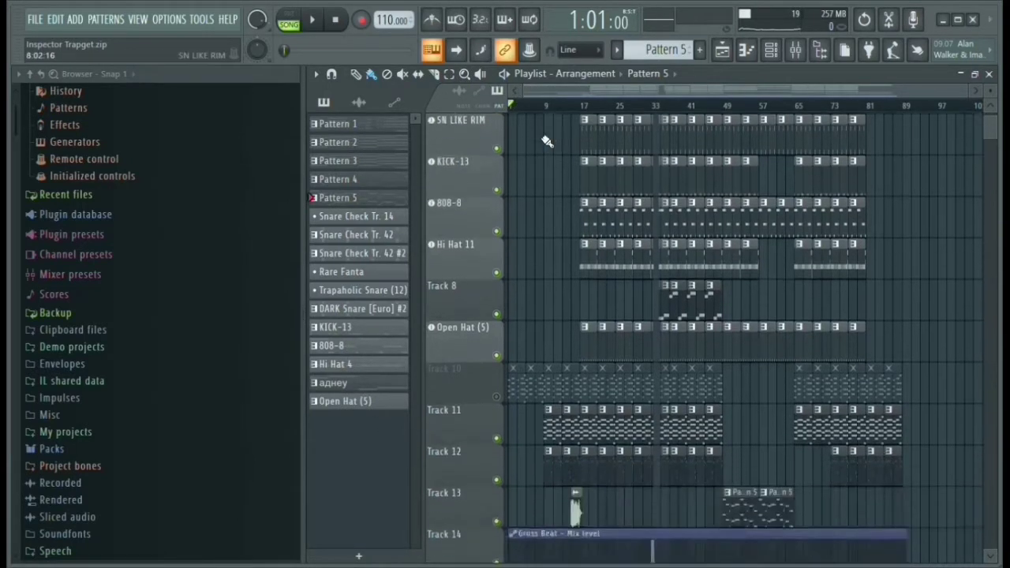
{"action": "scroll", "coordinate": [546, 142], "scroll_direction": "up", "scroll_amount": 3}
{"action": "scroll", "coordinate": [556, 130], "scroll_direction": "down", "scroll_amount": 3}
{"action": "scroll", "coordinate": [560, 126], "scroll_direction": "down", "scroll_amount": 2}
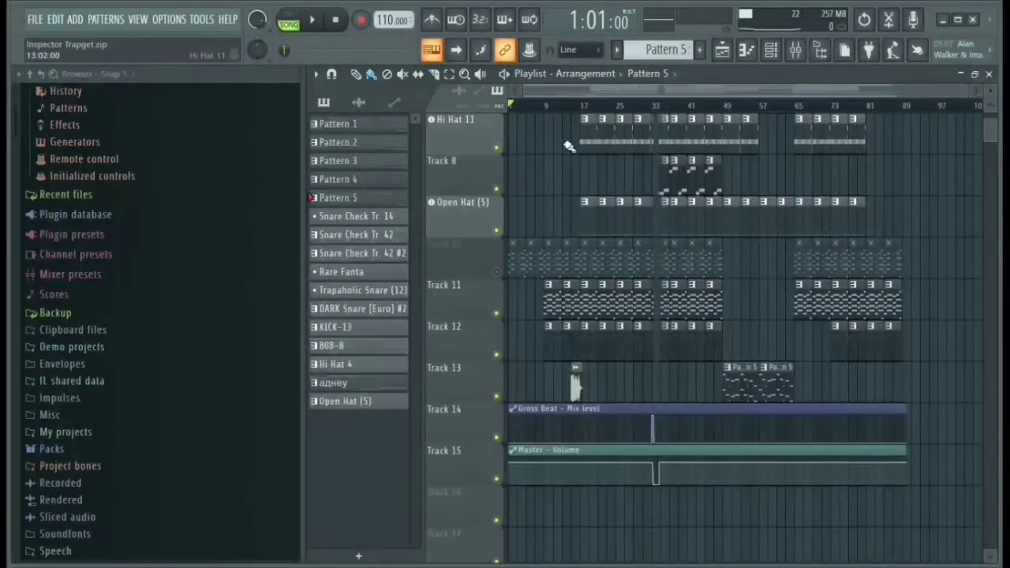
{"action": "scroll", "coordinate": [561, 130], "scroll_direction": "up", "scroll_amount": 6}
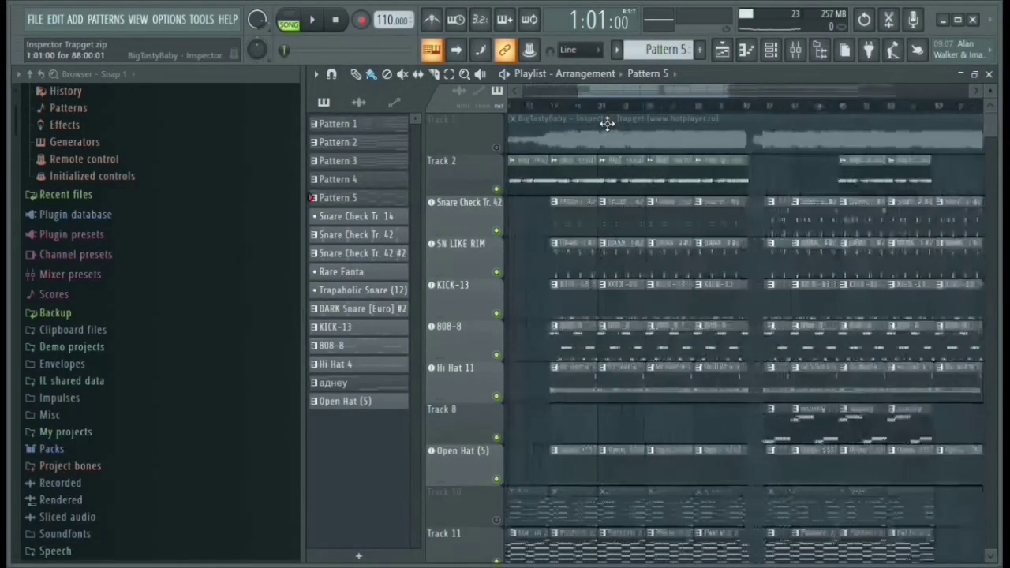
{"action": "scroll", "coordinate": [612, 132], "scroll_direction": "down", "scroll_amount": 1}
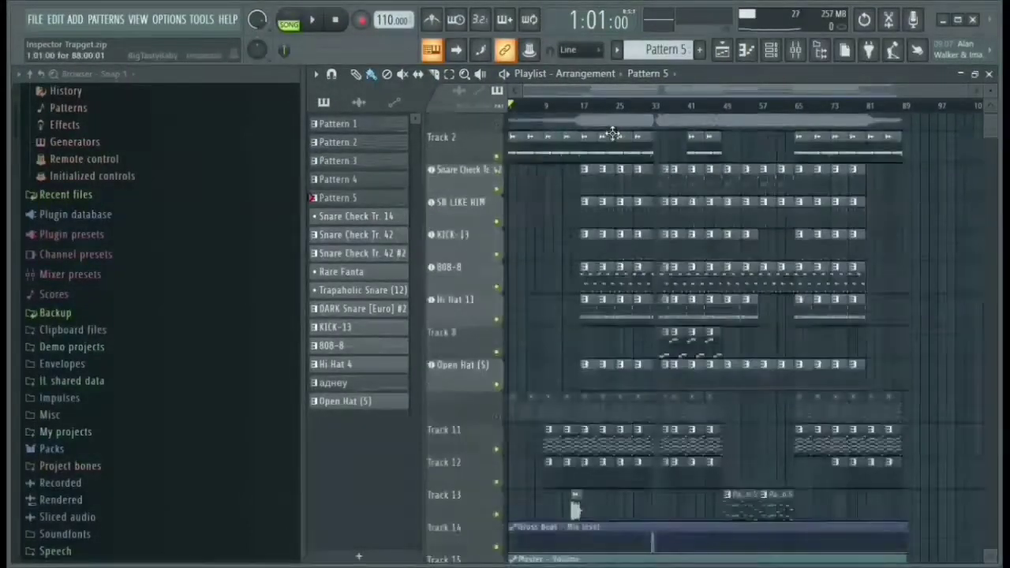
{"action": "scroll", "coordinate": [604, 138], "scroll_direction": "down", "scroll_amount": 8}
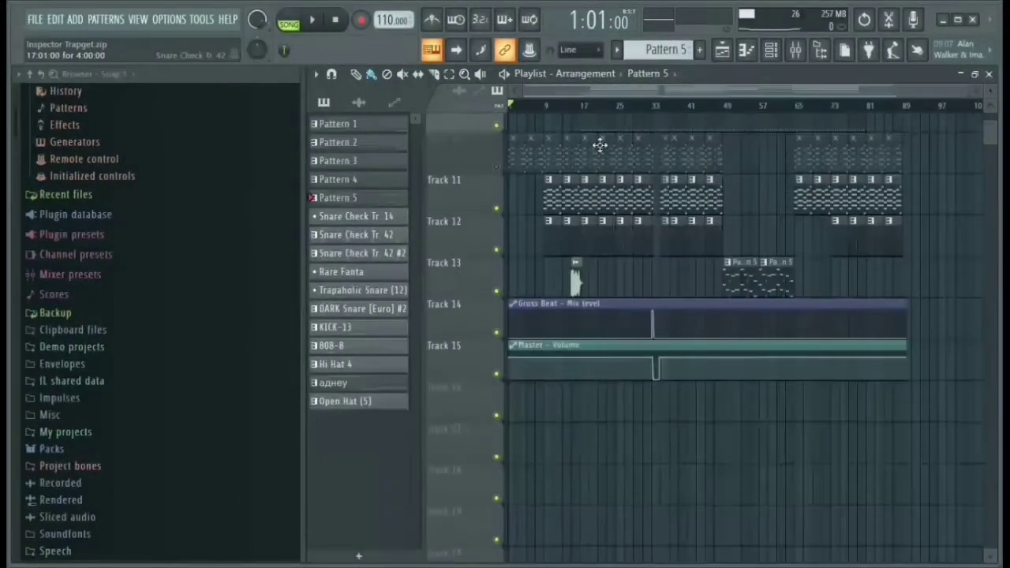
{"action": "scroll", "coordinate": [598, 145], "scroll_direction": "up", "scroll_amount": 6}
{"action": "scroll", "coordinate": [560, 105], "scroll_direction": "up", "scroll_amount": 5}
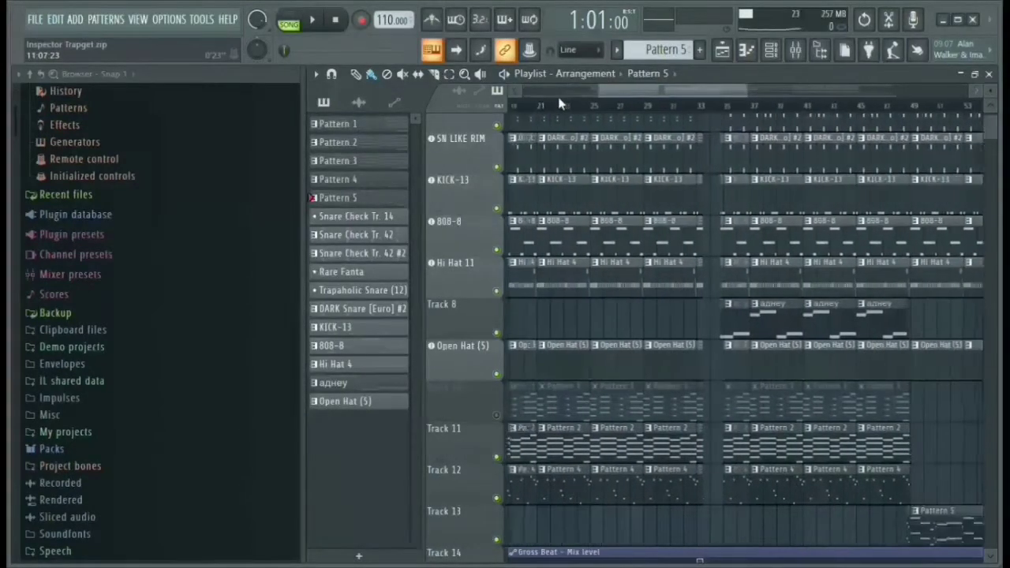
{"action": "scroll", "coordinate": [602, 178], "scroll_direction": "down", "scroll_amount": 5}
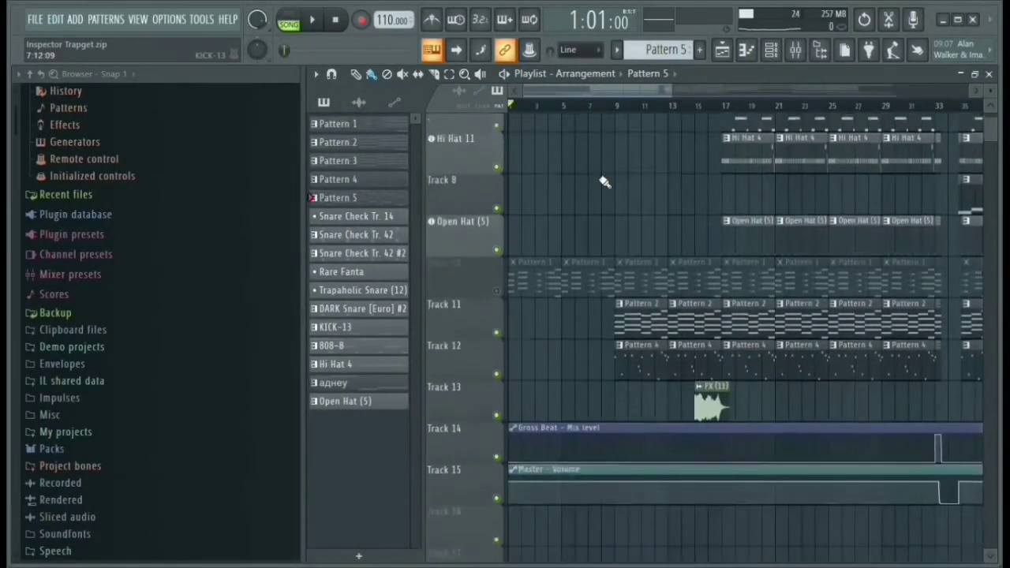
{"action": "scroll", "coordinate": [604, 180], "scroll_direction": "up", "scroll_amount": 8}
{"action": "scroll", "coordinate": [605, 178], "scroll_direction": "down", "scroll_amount": 3}
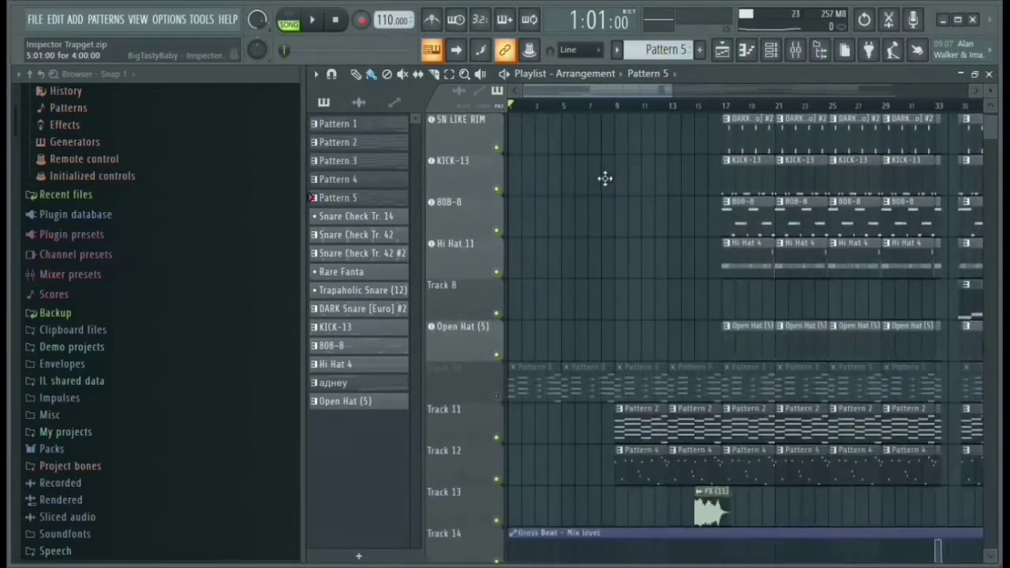
Open the Pattern 1 clip's chords in the piano roll and examine the notes from bar 1 onward
{"action": "double_click", "coordinate": [606, 384]}
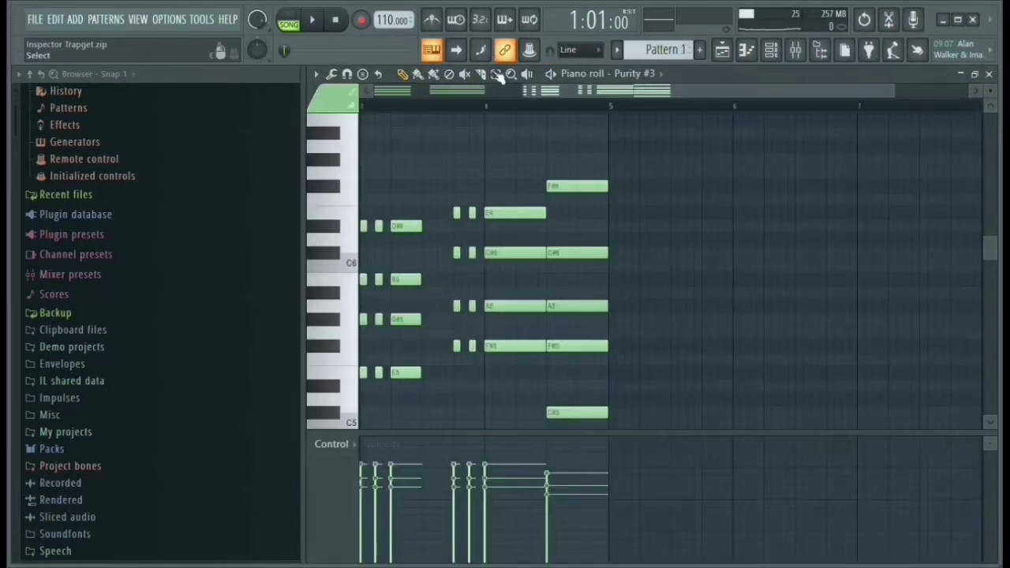
{"action": "scroll", "coordinate": [507, 95], "scroll_direction": "left", "scroll_amount": 4}
{"action": "scroll", "coordinate": [506, 104], "scroll_direction": "down", "scroll_amount": 2}
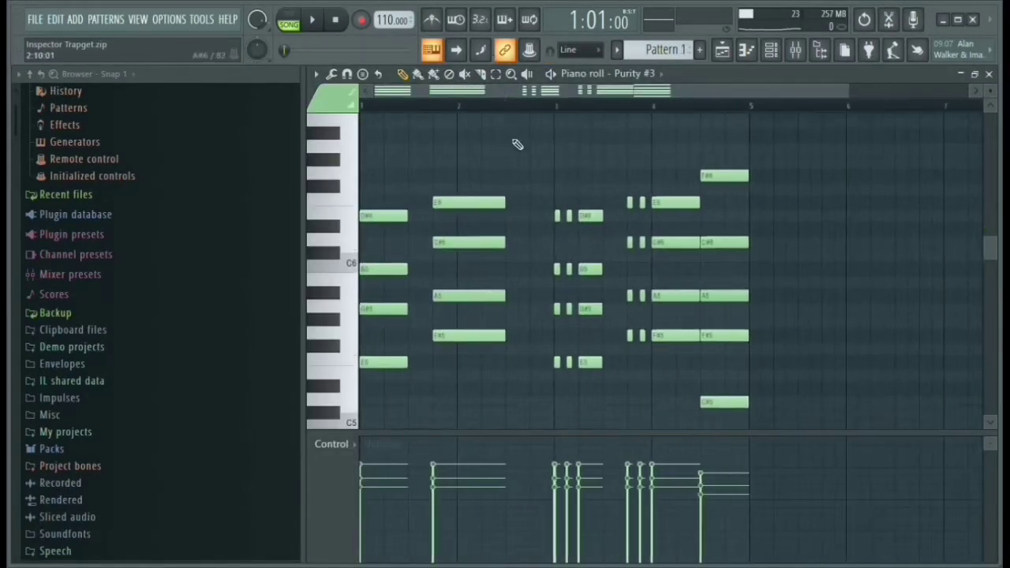
{"action": "scroll", "coordinate": [517, 144], "scroll_direction": "up", "scroll_amount": 1}
{"action": "scroll", "coordinate": [518, 143], "scroll_direction": "down", "scroll_amount": 2}
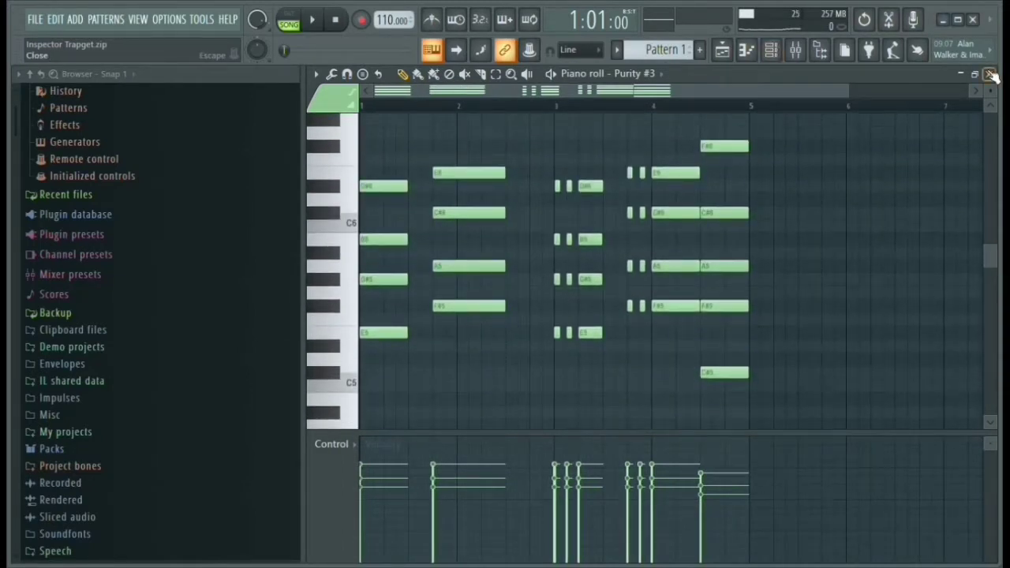
Select the Pattern 1 chord notes to review them, clear the selection and close the piano roll
{"action": "left_click_drag", "start_coordinate": [698, 314], "coordinate": [864, 328]}
{"action": "left_click", "coordinate": [845, 318], "text": "ctrl"}
{"action": "scroll", "coordinate": [741, 320], "scroll_direction": "down", "scroll_amount": 3}
{"action": "scroll", "coordinate": [740, 322], "scroll_direction": "down", "scroll_amount": 1}
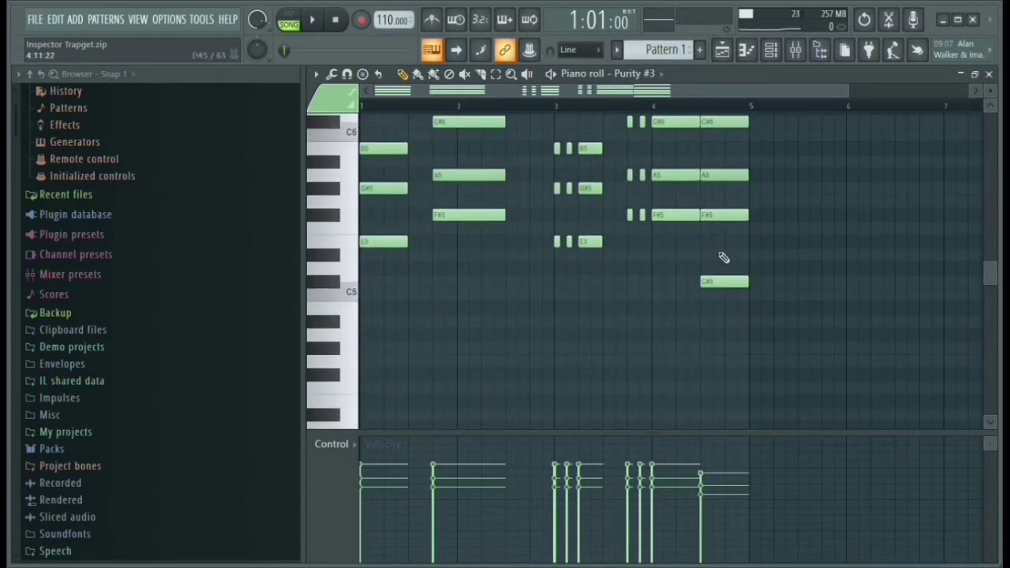
{"action": "left_click_drag", "start_coordinate": [825, 340], "coordinate": [95, 11]}
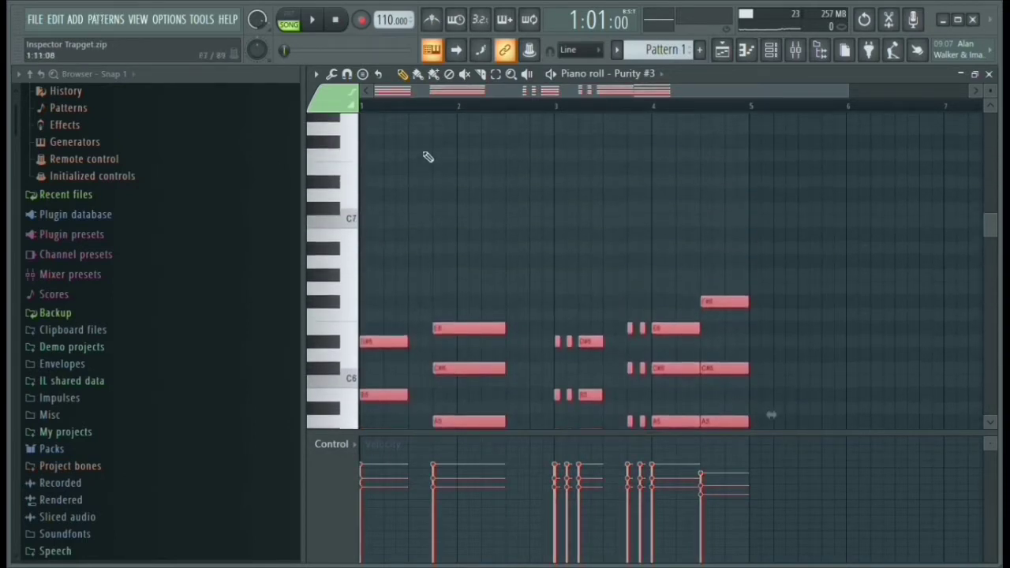
{"action": "scroll", "coordinate": [532, 308], "scroll_direction": "down", "scroll_amount": 4}
{"action": "left_click", "coordinate": [683, 356], "text": "ctrl"}
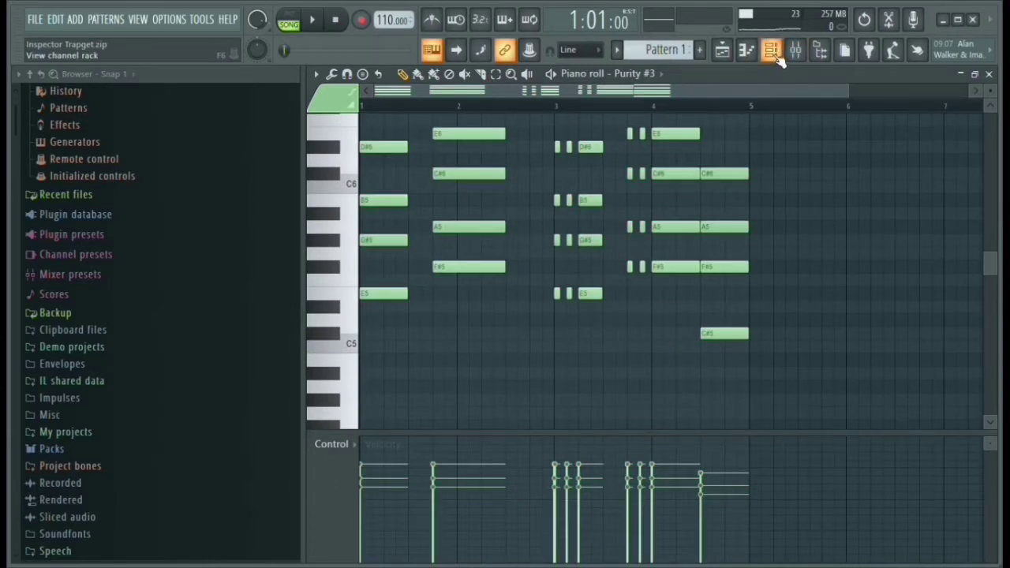
{"action": "left_click", "coordinate": [991, 73]}
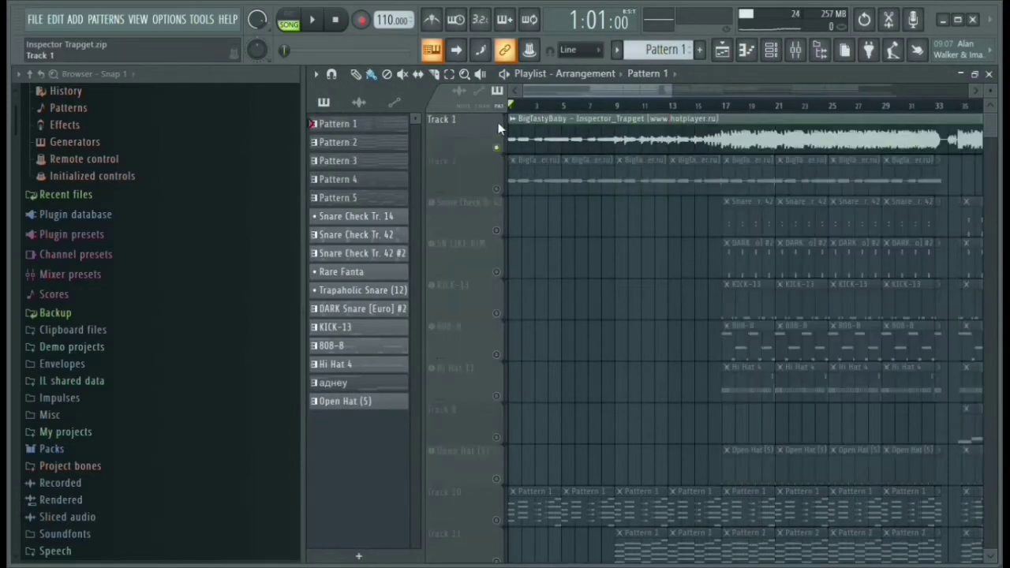
Briefly play the song with Track 1 soloed, then turn off soloing in the playlist
{"action": "scroll", "coordinate": [526, 255], "scroll_direction": "down", "scroll_amount": 4}
{"action": "scroll", "coordinate": [506, 378], "scroll_direction": "down", "scroll_amount": 4}
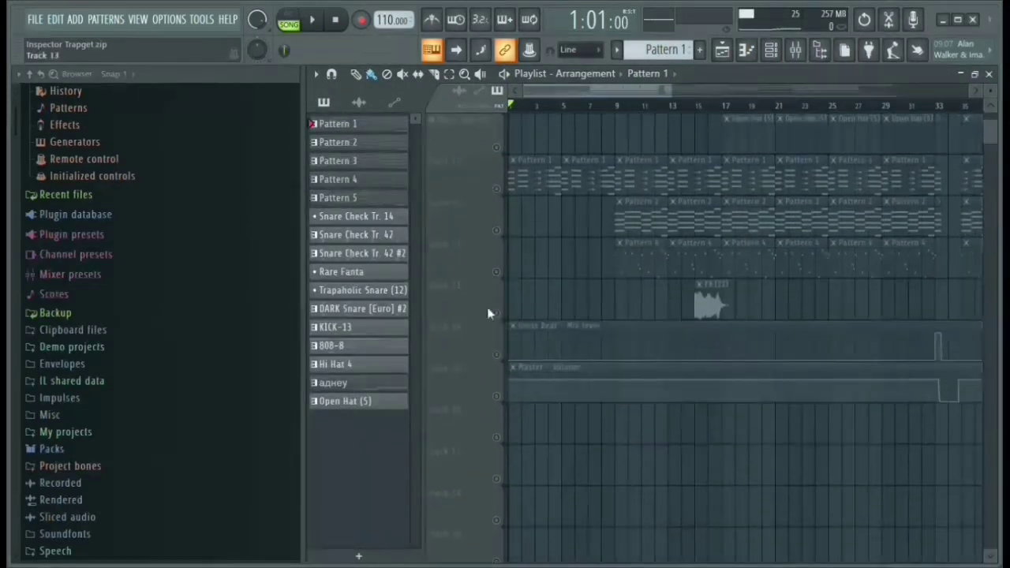
{"action": "left_click", "coordinate": [496, 354]}
{"action": "key", "text": "space"}
{"action": "scroll", "coordinate": [502, 351], "scroll_direction": "up", "scroll_amount": 5}
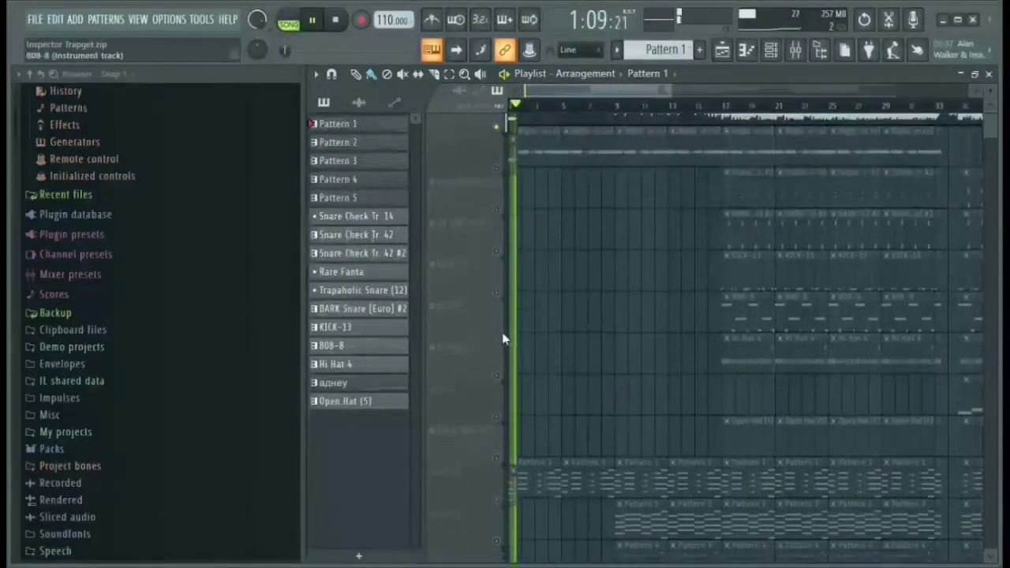
{"action": "scroll", "coordinate": [502, 332], "scroll_direction": "down", "scroll_amount": 4}
{"action": "key", "text": "space"}
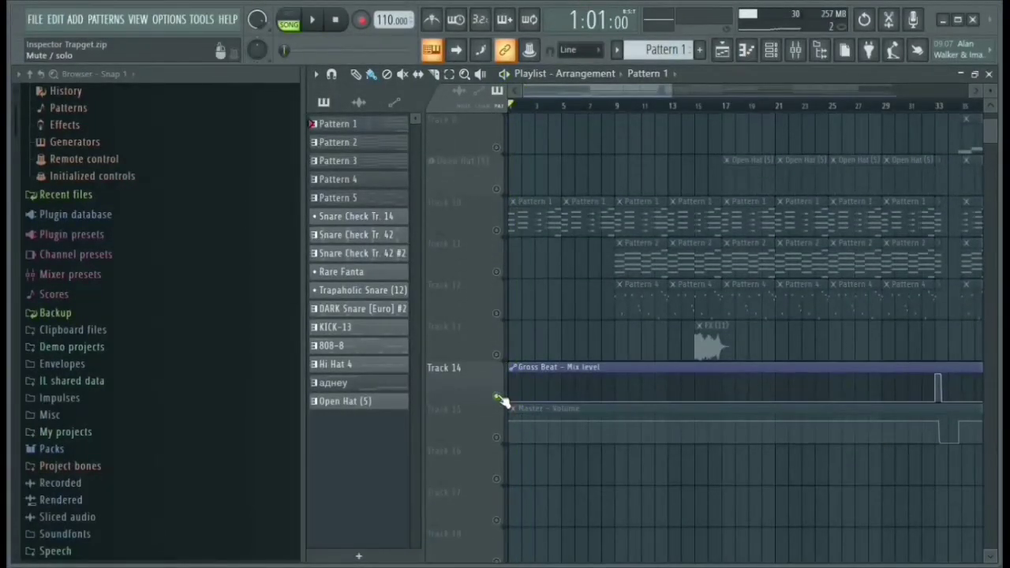
{"action": "right_click", "coordinate": [497, 395]}
Open the Purity #3 instrument from Pattern 1's piano roll to inspect its selected preset
{"action": "key", "text": "F7"}
{"action": "scroll", "coordinate": [514, 96], "scroll_direction": "up", "scroll_amount": 3}
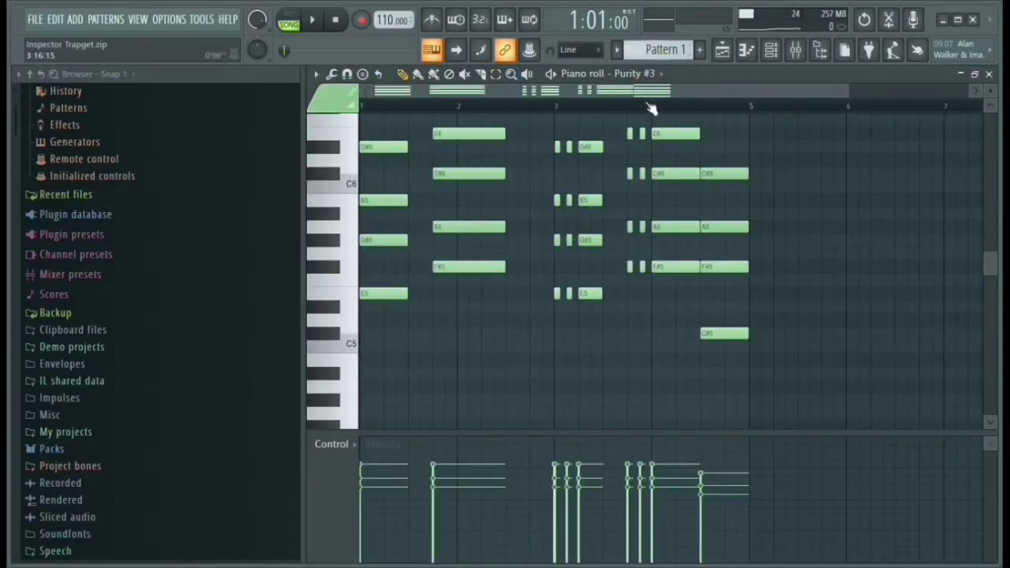
{"action": "right_click", "coordinate": [635, 80]}
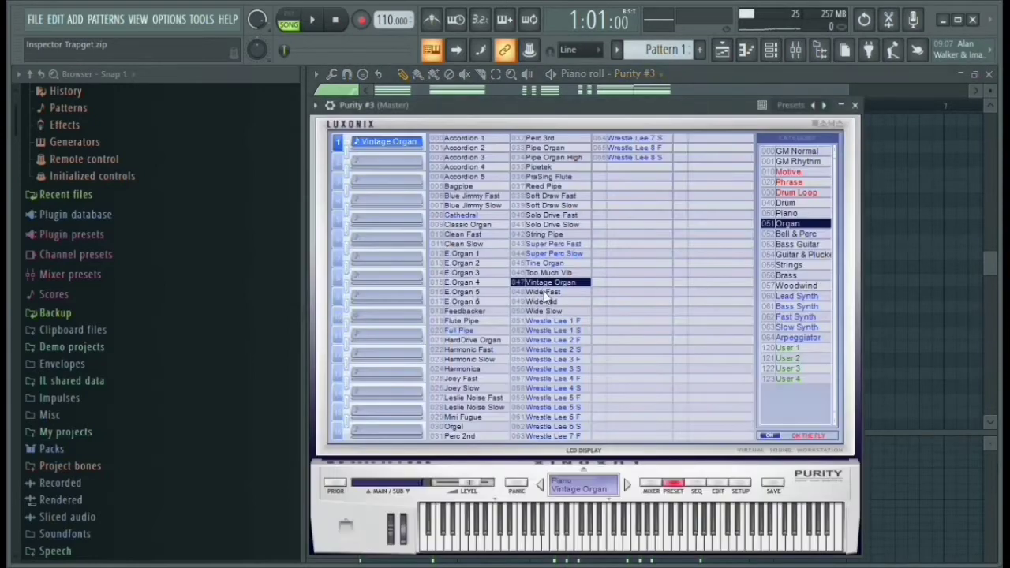
{"action": "left_click_drag", "start_coordinate": [548, 117], "coordinate": [525, 111]}
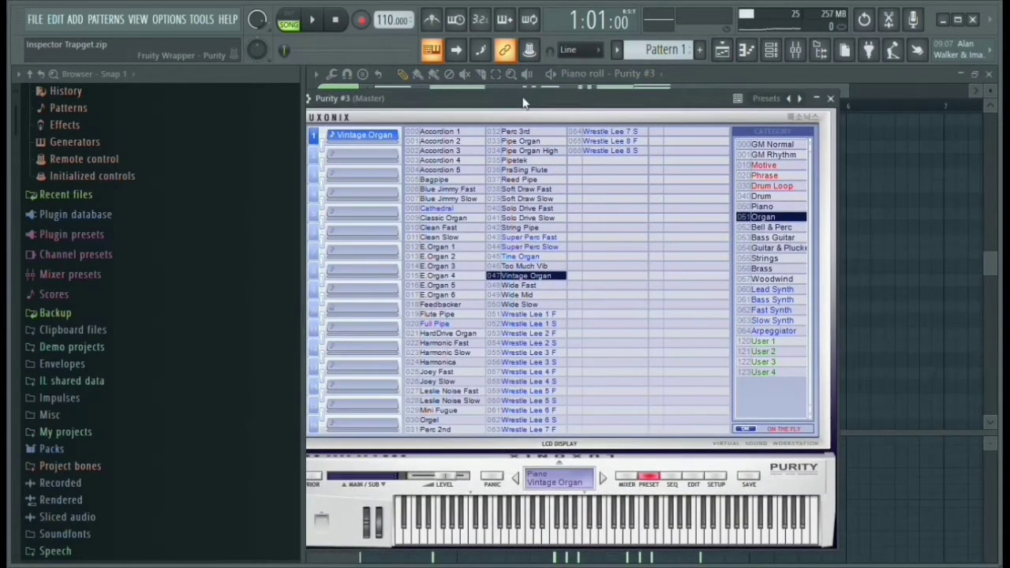
{"action": "left_click_drag", "start_coordinate": [561, 100], "coordinate": [586, 103]}
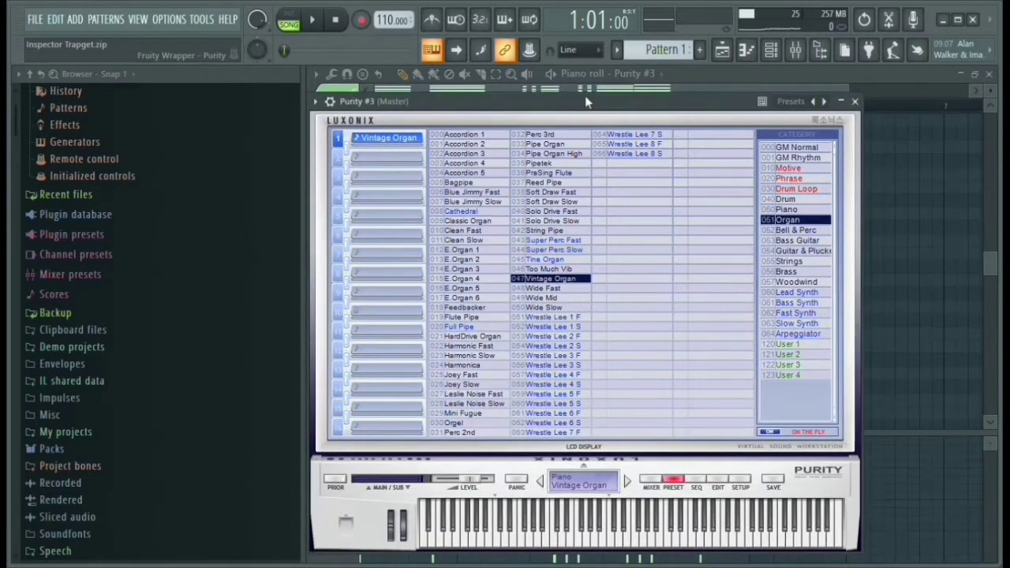
Audition the Vintage Organ preset with several test notes and close the Purity #3 window
{"action": "key", "text": "q"}
{"action": "key", "text": "e"}
{"action": "key", "text": "r"}
{"action": "key", "text": "w"}
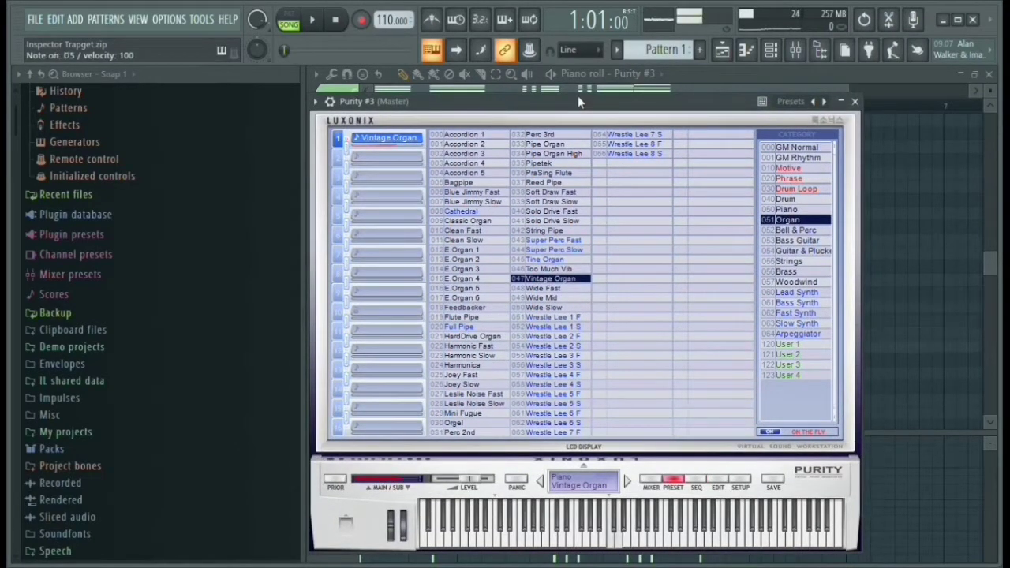
{"action": "key", "text": "r"}
{"action": "key", "text": "c"}
{"action": "key", "text": "b"}
{"action": "key", "text": "v"}
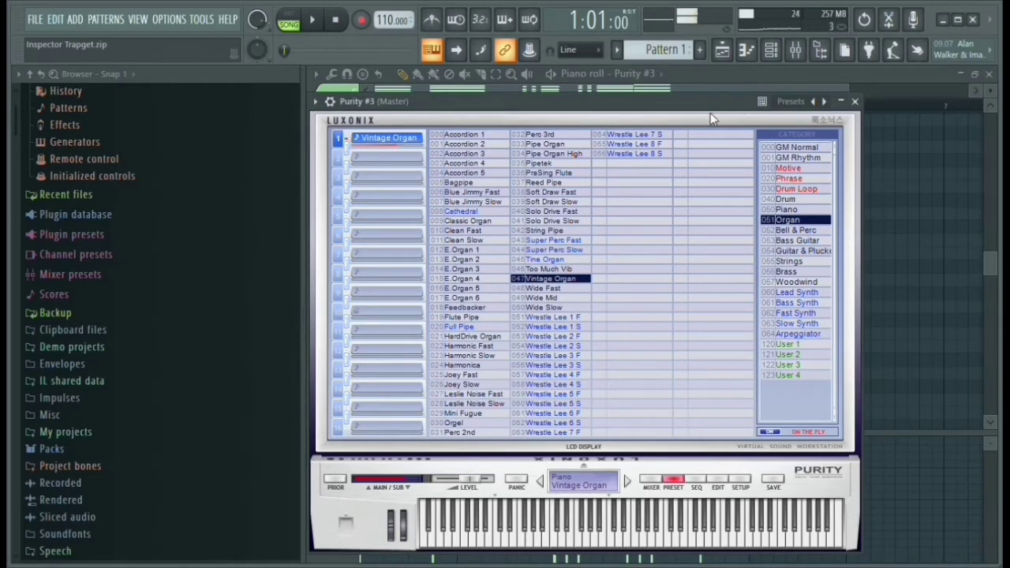
{"action": "left_click_drag", "start_coordinate": [670, 111], "coordinate": [622, 119]}
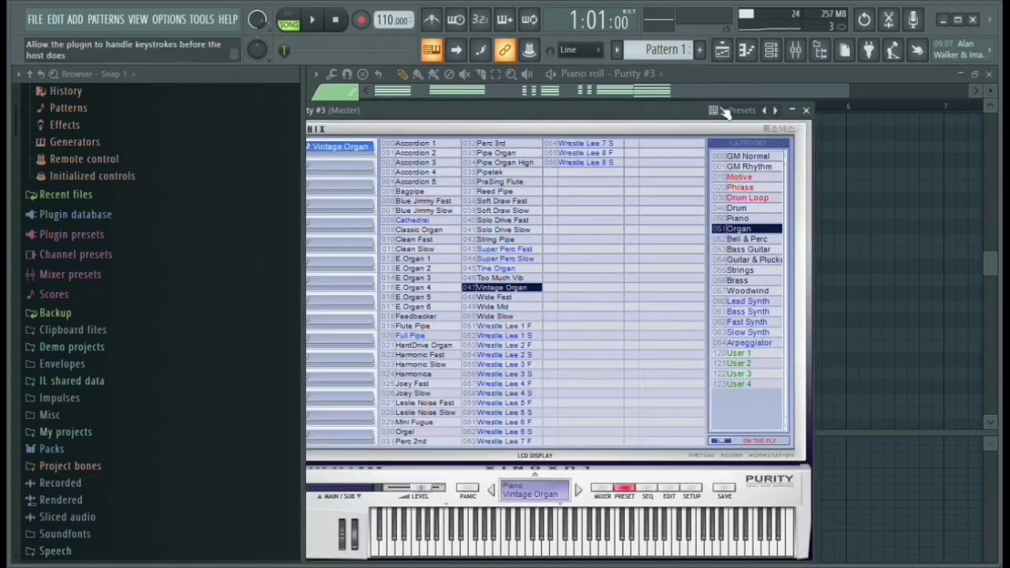
{"action": "left_click", "coordinate": [805, 111]}
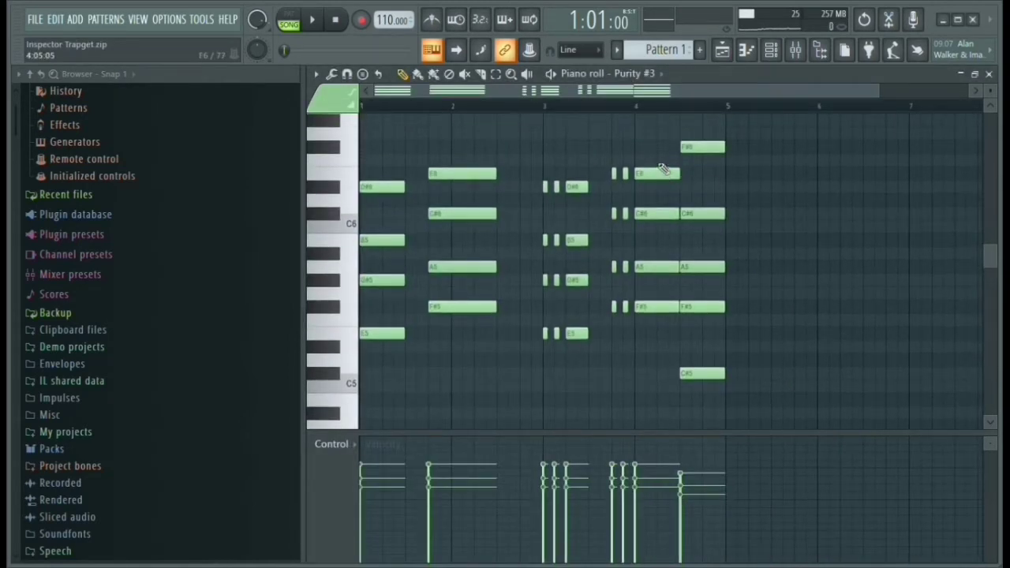
Examine the chords in bar 4 of Pattern 1 and sound the low C#5 note of the last chord
{"action": "left_click_drag", "start_coordinate": [668, 172], "coordinate": [657, 338]}
{"action": "left_click_drag", "start_coordinate": [751, 142], "coordinate": [852, 259]}
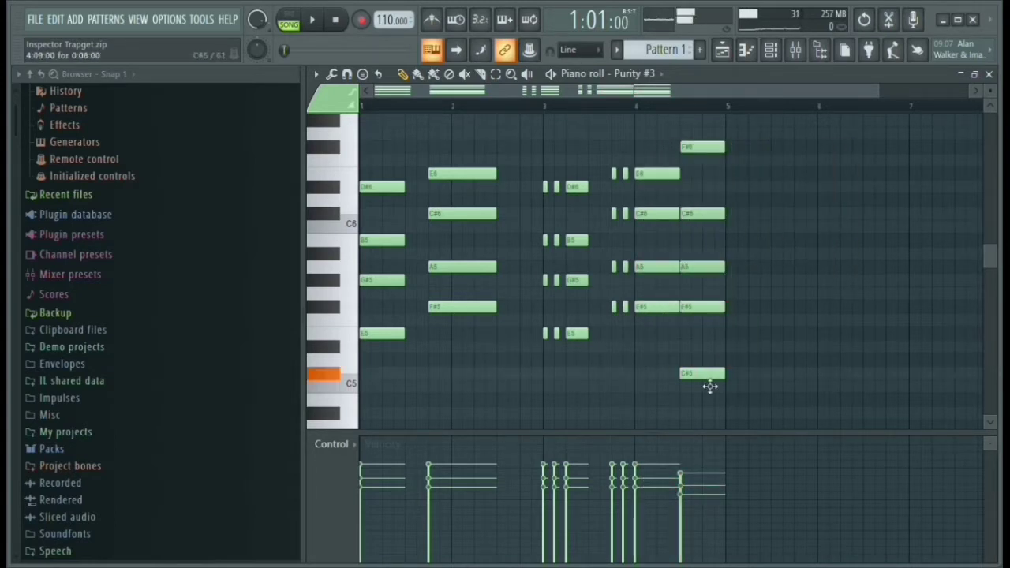
{"action": "left_click_drag", "start_coordinate": [683, 342], "coordinate": [697, 390]}
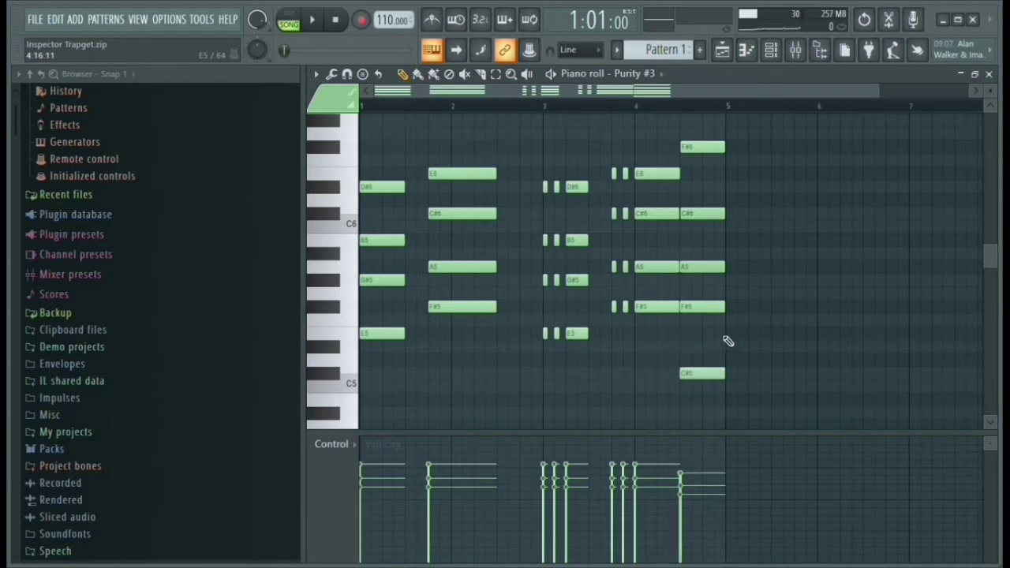
{"action": "left_click_drag", "start_coordinate": [714, 333], "coordinate": [729, 295]}
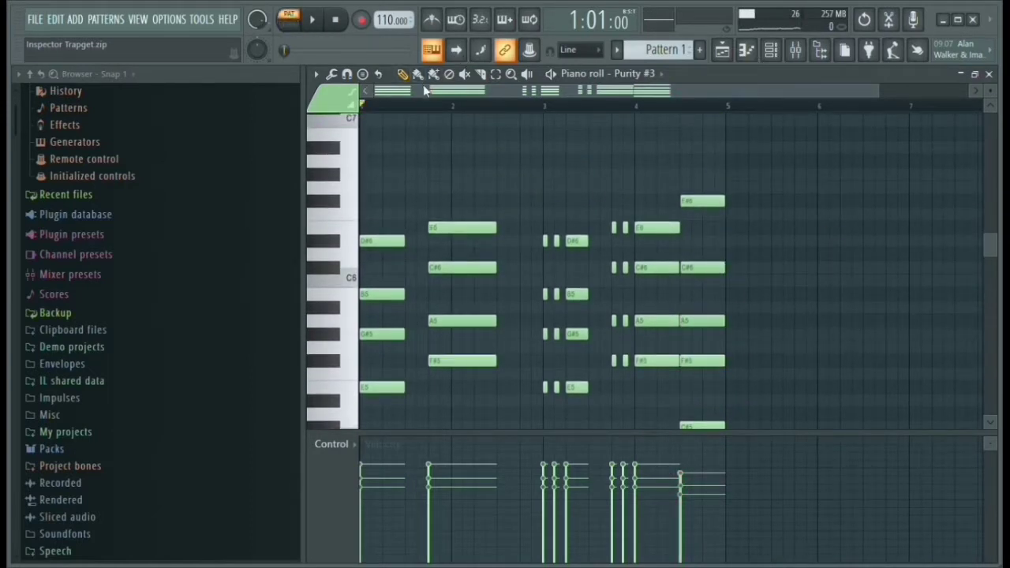
Play Pattern 1's chord progression in pattern mode, following it through bar 4, and stop playback
{"action": "key", "text": "space"}
{"action": "scroll", "coordinate": [525, 98], "scroll_direction": "down", "scroll_amount": 1}
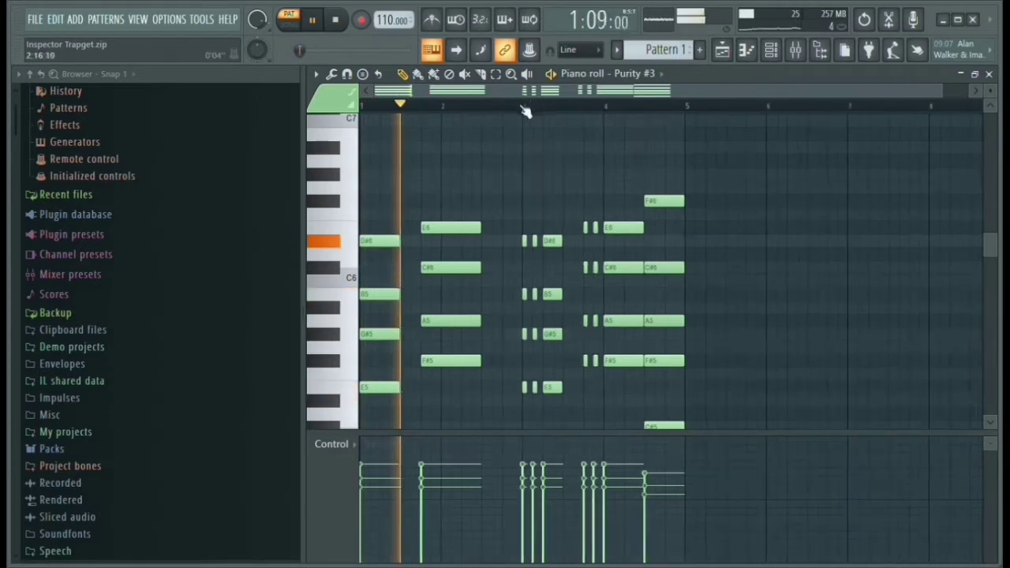
{"action": "scroll", "coordinate": [489, 162], "scroll_direction": "down", "scroll_amount": 2}
{"action": "scroll", "coordinate": [489, 161], "scroll_direction": "up", "scroll_amount": 2}
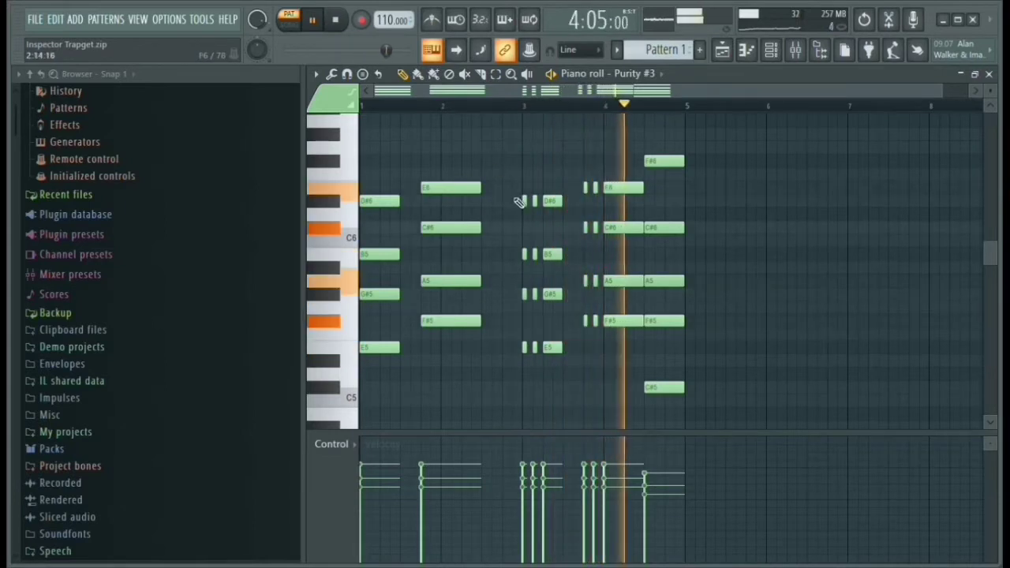
{"action": "key", "text": "space"}
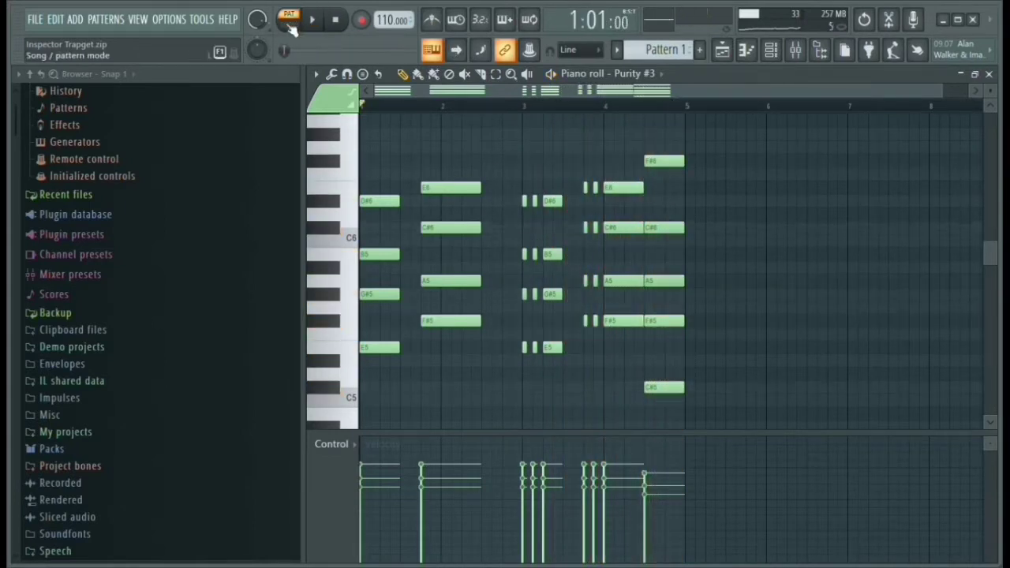
Switch playback back to song mode and close the piano roll to view the first audio clips on Track 2
{"action": "left_click", "coordinate": [289, 24]}
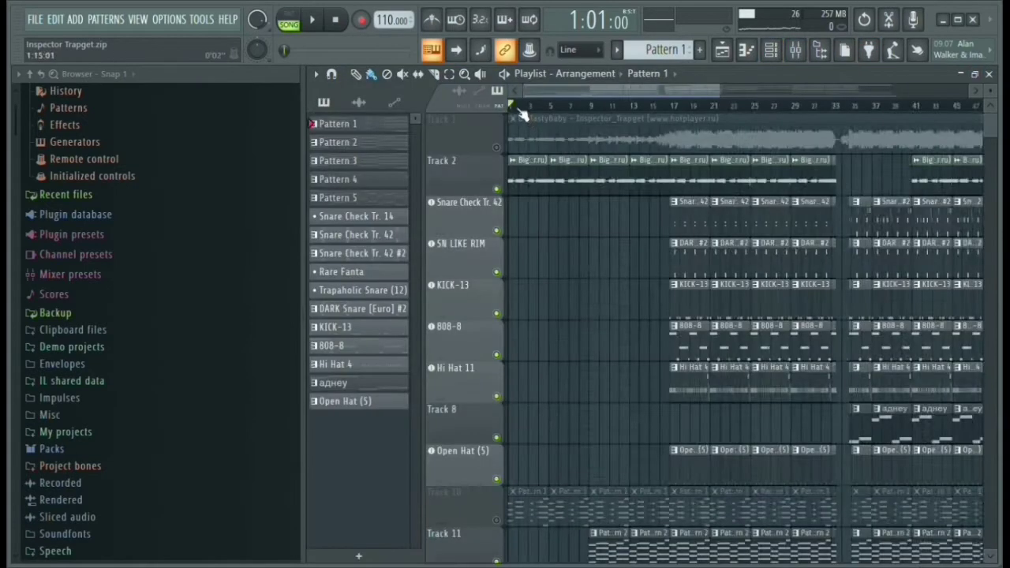
{"action": "left_click", "coordinate": [988, 74]}
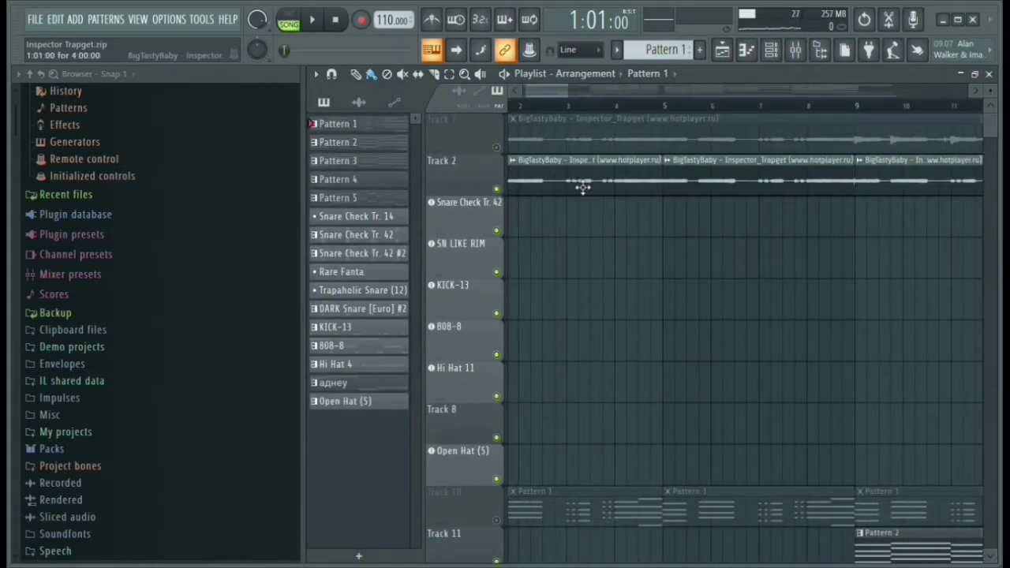
{"action": "scroll", "coordinate": [538, 95], "scroll_direction": "up", "scroll_amount": 1}
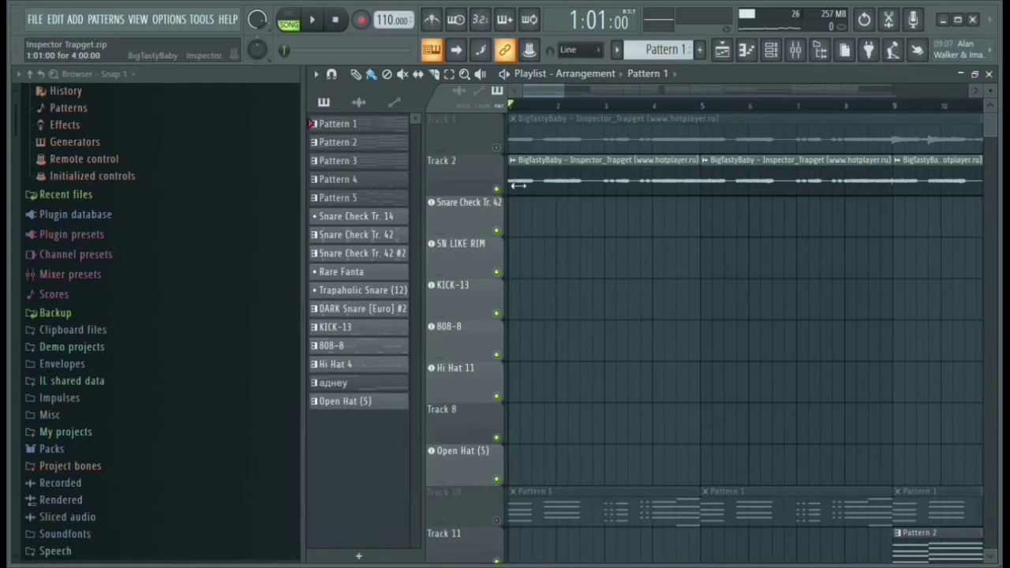
Select the second audio clip on Track 2 and play the song's opening through bar 4 in song mode
{"action": "left_click_drag", "start_coordinate": [596, 208], "coordinate": [534, 170]}
{"action": "left_click_drag", "start_coordinate": [734, 210], "coordinate": [762, 193]}
{"action": "key", "text": "space"}
{"action": "scroll", "coordinate": [627, 247], "scroll_direction": "down", "scroll_amount": 4}
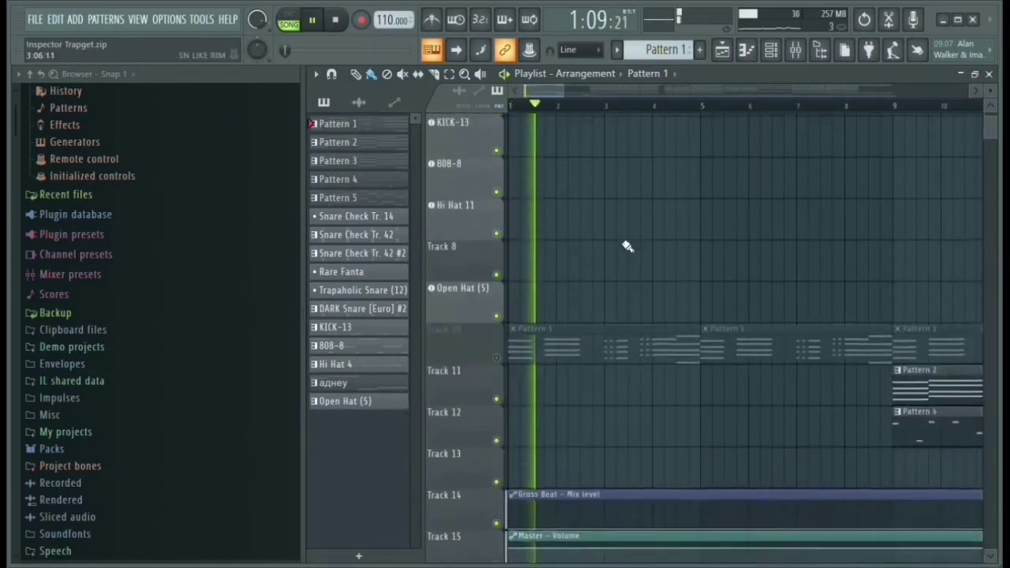
{"action": "scroll", "coordinate": [627, 246], "scroll_direction": "up", "scroll_amount": 4}
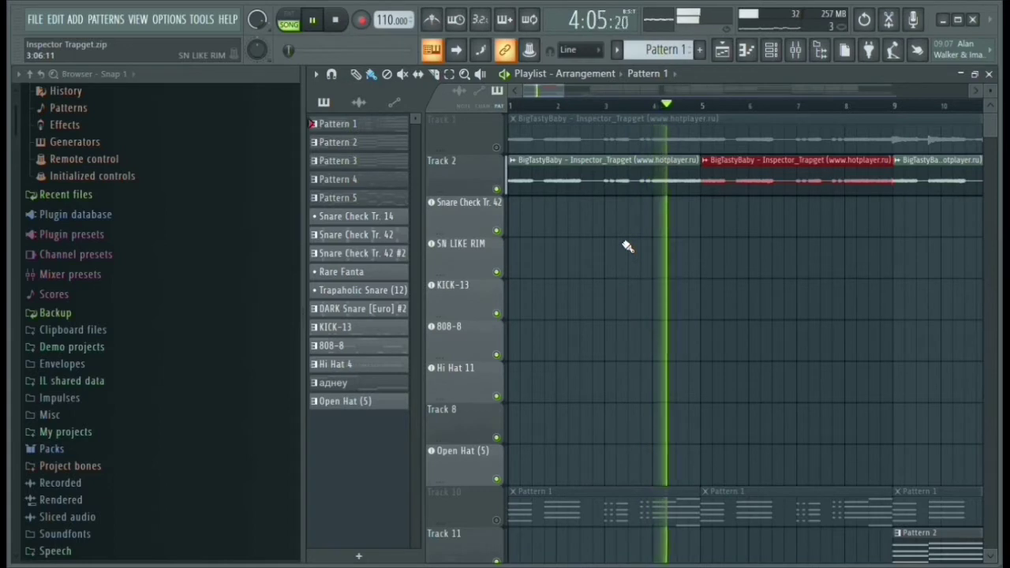
{"action": "left_click", "coordinate": [808, 293]}
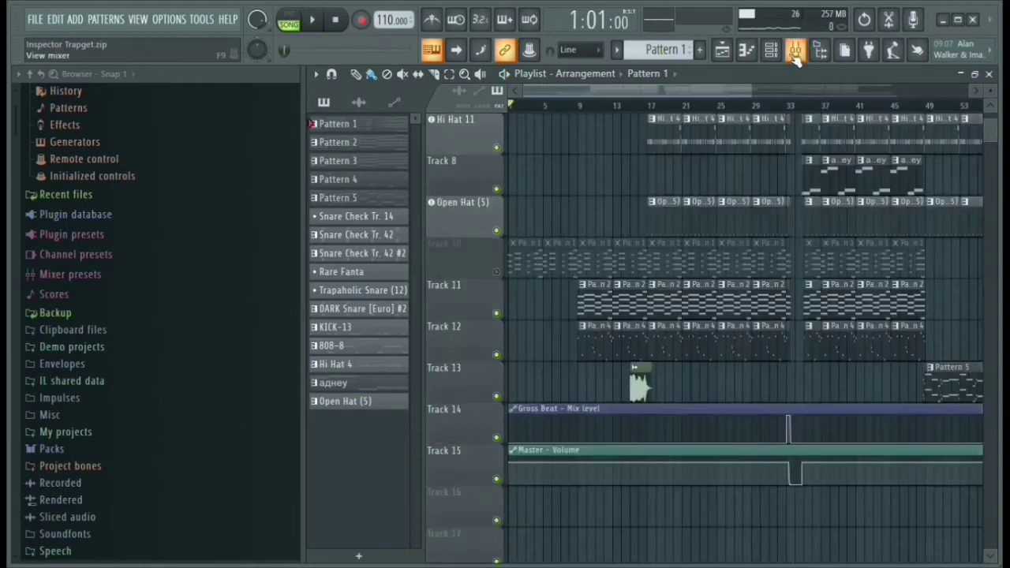
Open Pattern 2 from Track 11, inspect the 1st Impression layers in its Purity #2 channel, and close the plugin
{"action": "double_click", "coordinate": [608, 312]}
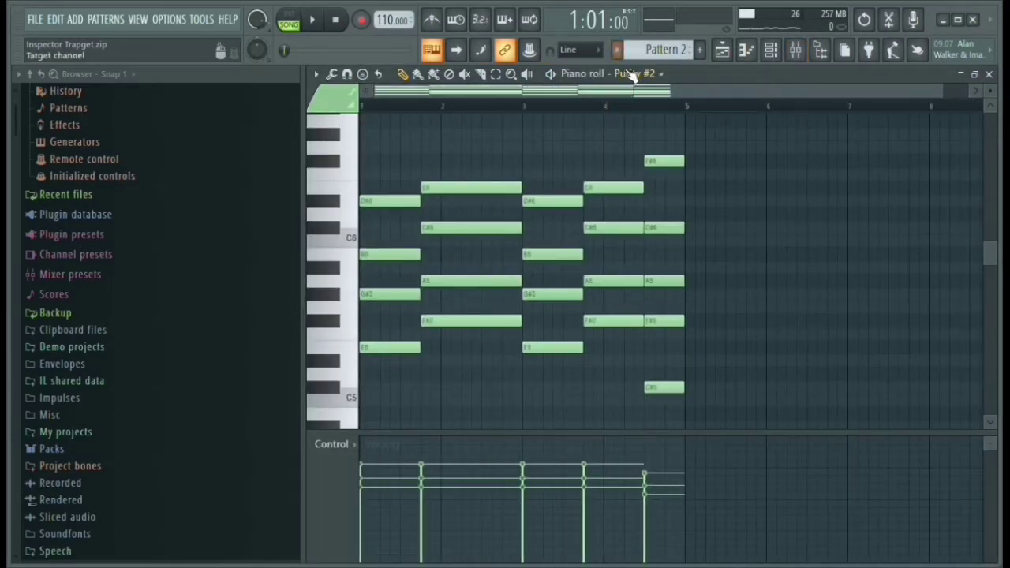
{"action": "left_click", "coordinate": [631, 73]}
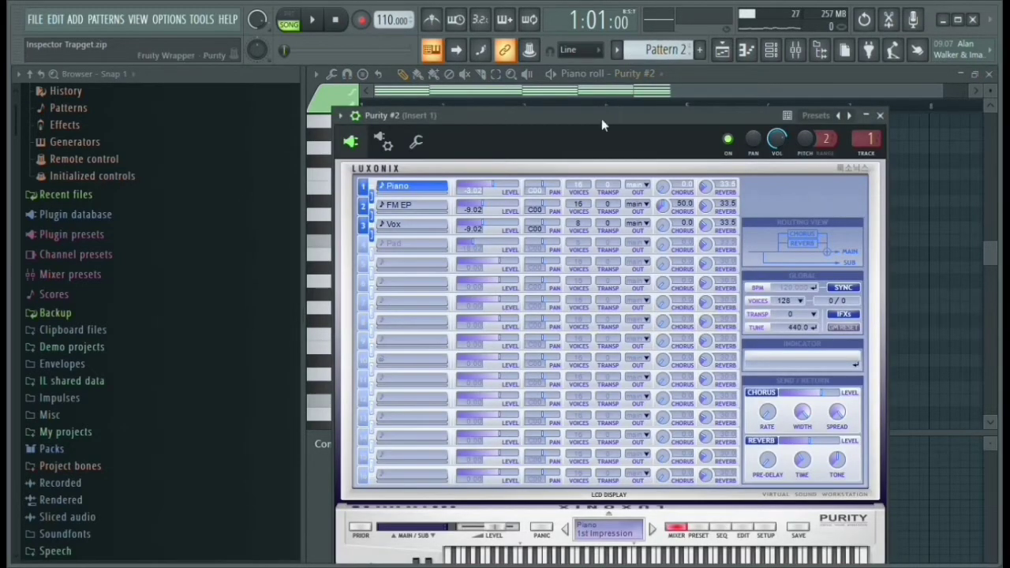
{"action": "left_click_drag", "start_coordinate": [601, 118], "coordinate": [601, 95]}
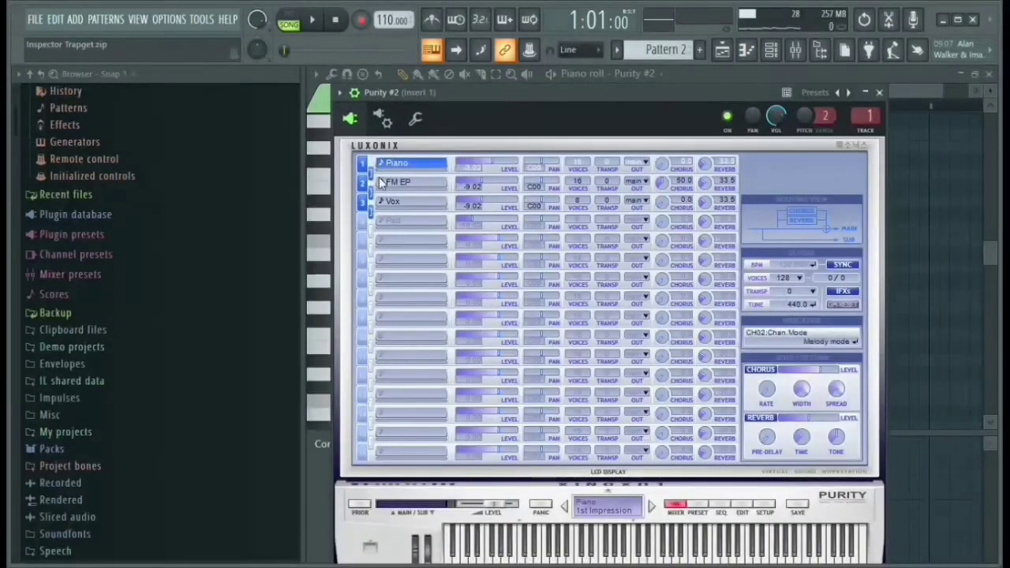
{"action": "left_click_drag", "start_coordinate": [463, 92], "coordinate": [426, 95]}
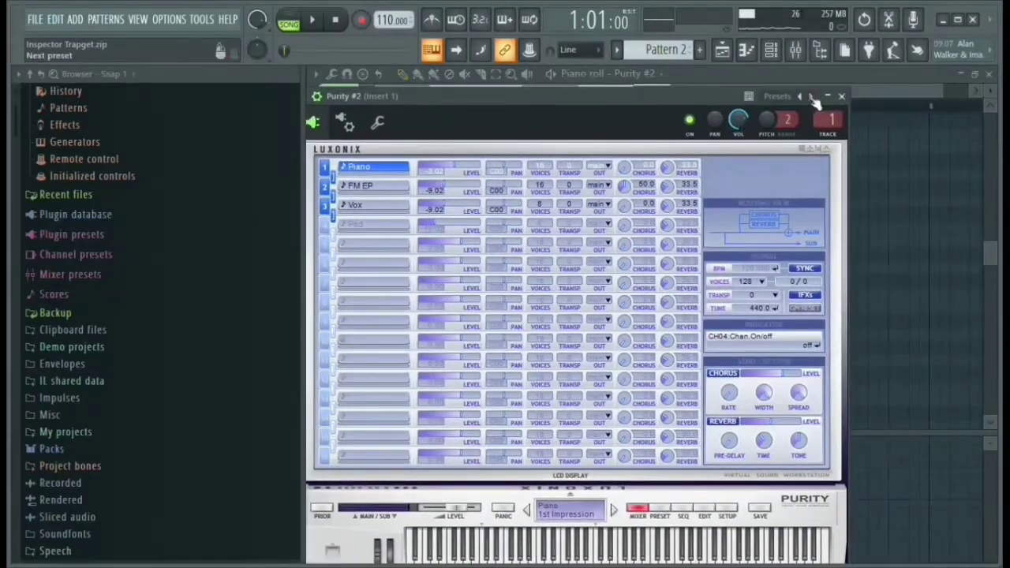
{"action": "left_click_drag", "start_coordinate": [513, 103], "coordinate": [541, 83]}
{"action": "left_click_drag", "start_coordinate": [723, 85], "coordinate": [592, 92]}
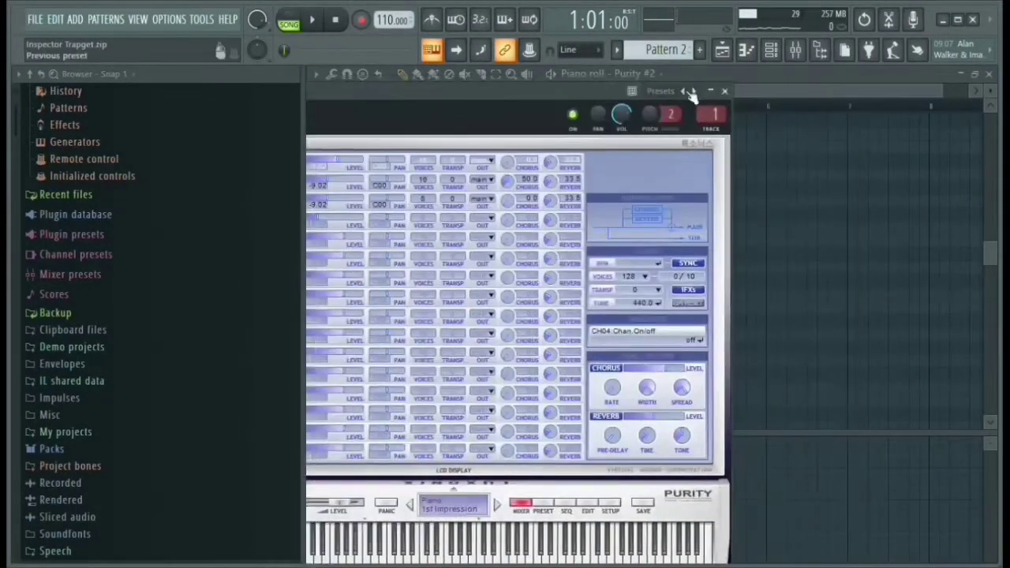
{"action": "left_click", "coordinate": [728, 92]}
Inspect the Fruity parametric EQ 2 curve on mixer Insert 1, and close the EQ and the mixer
{"action": "key", "text": "F9"}
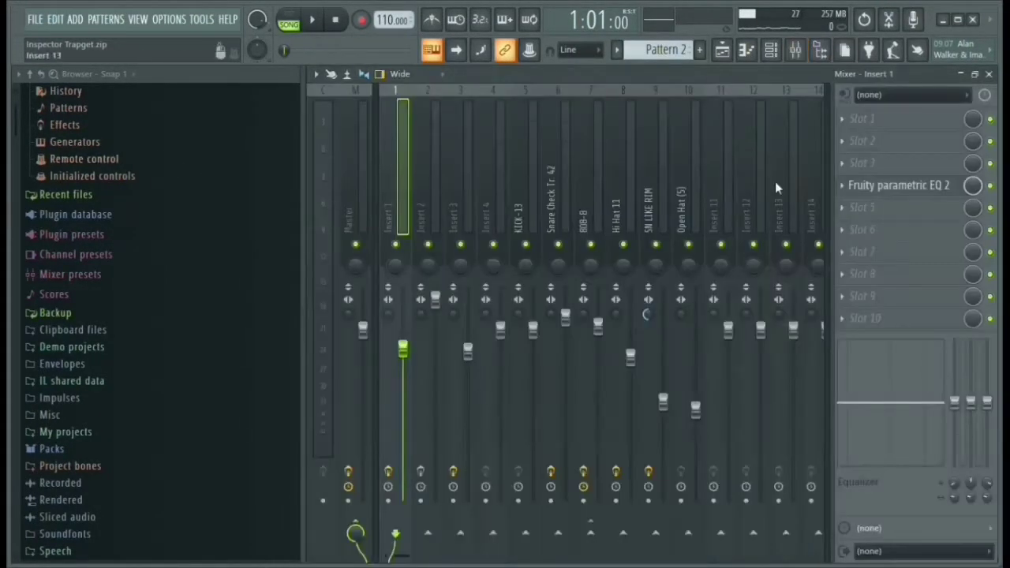
{"action": "left_click", "coordinate": [938, 192]}
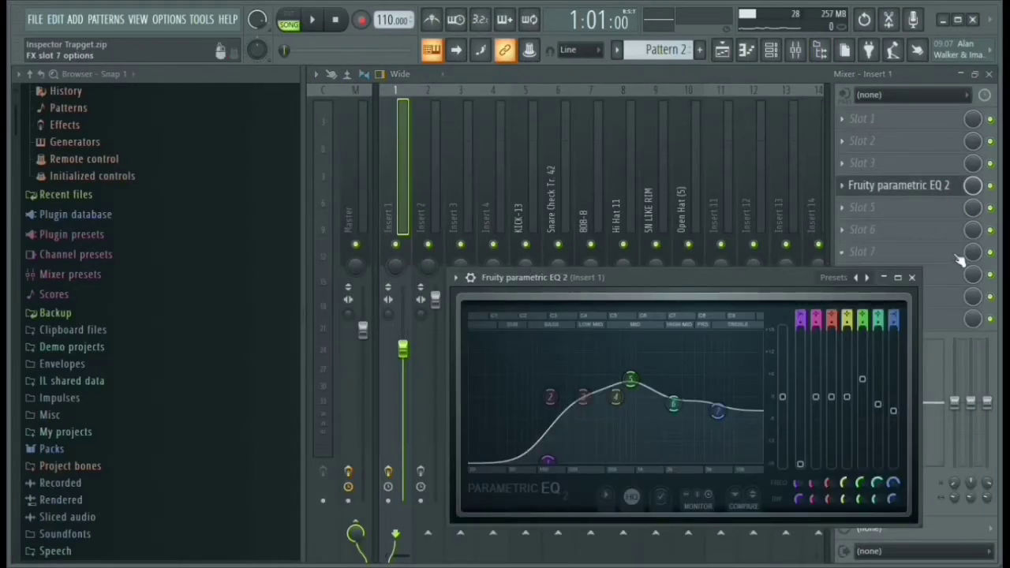
{"action": "left_click", "coordinate": [911, 278]}
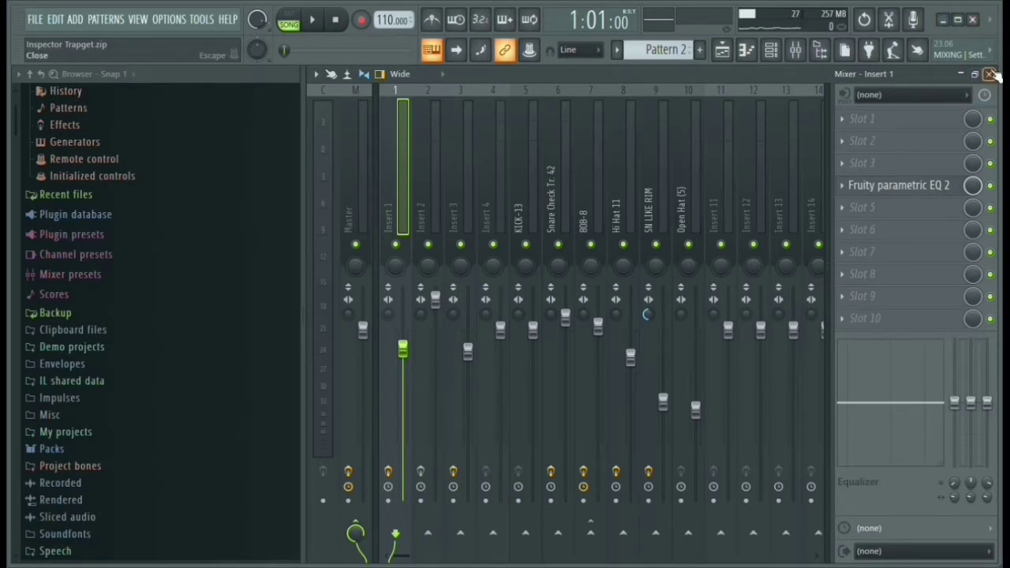
{"action": "left_click", "coordinate": [992, 74]}
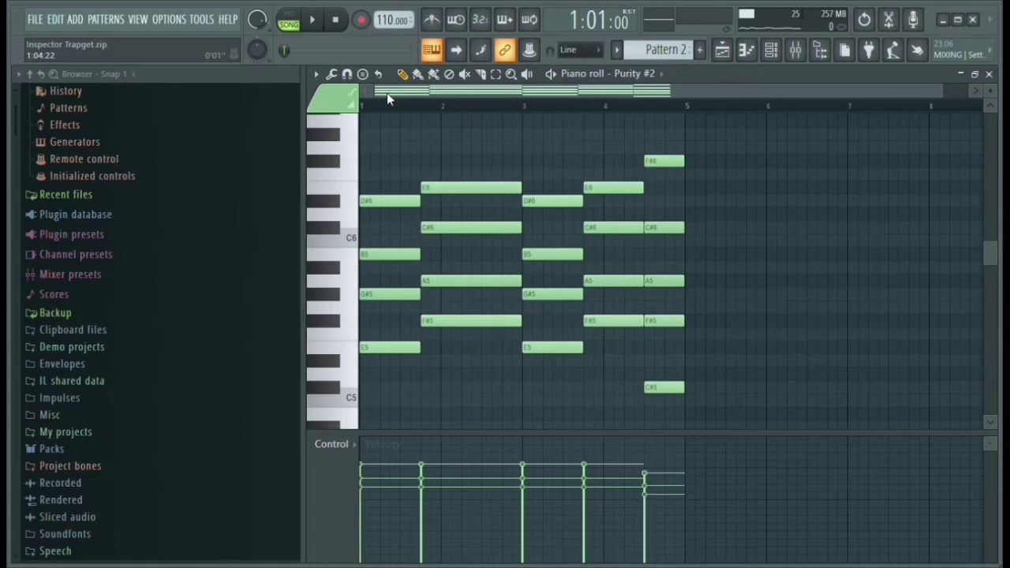
Examine Pattern 2's chords in the Purity #2 piano roll, from the highest notes down to the low C#5
{"action": "scroll", "coordinate": [386, 92], "scroll_direction": "down", "scroll_amount": 3}
{"action": "scroll", "coordinate": [386, 92], "scroll_direction": "up", "scroll_amount": 3}
{"action": "left_click_drag", "start_coordinate": [707, 416], "coordinate": [838, 269]}
{"action": "scroll", "coordinate": [838, 269], "scroll_direction": "down", "scroll_amount": 4}
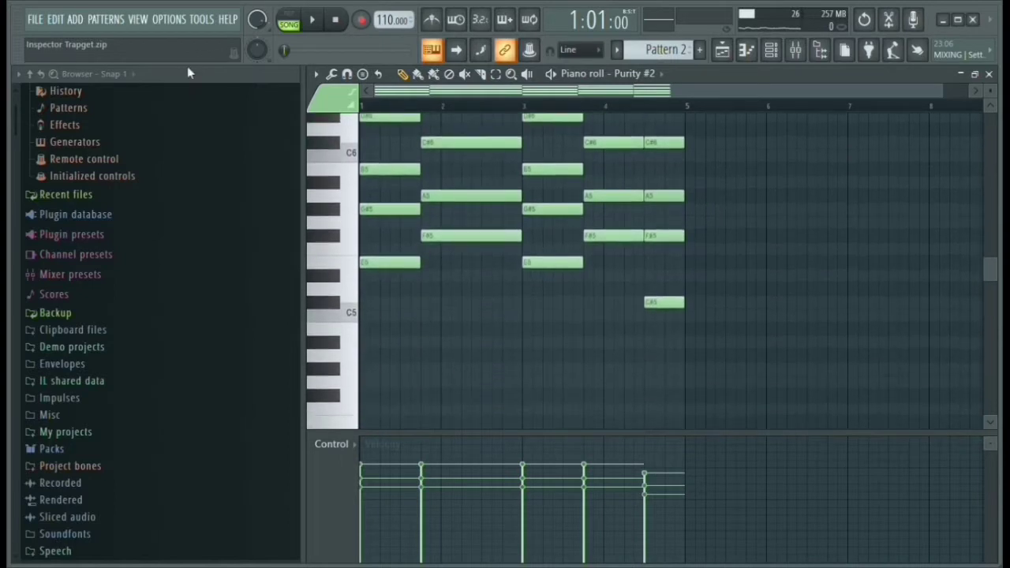
{"action": "scroll", "coordinate": [403, 161], "scroll_direction": "up", "scroll_amount": 3}
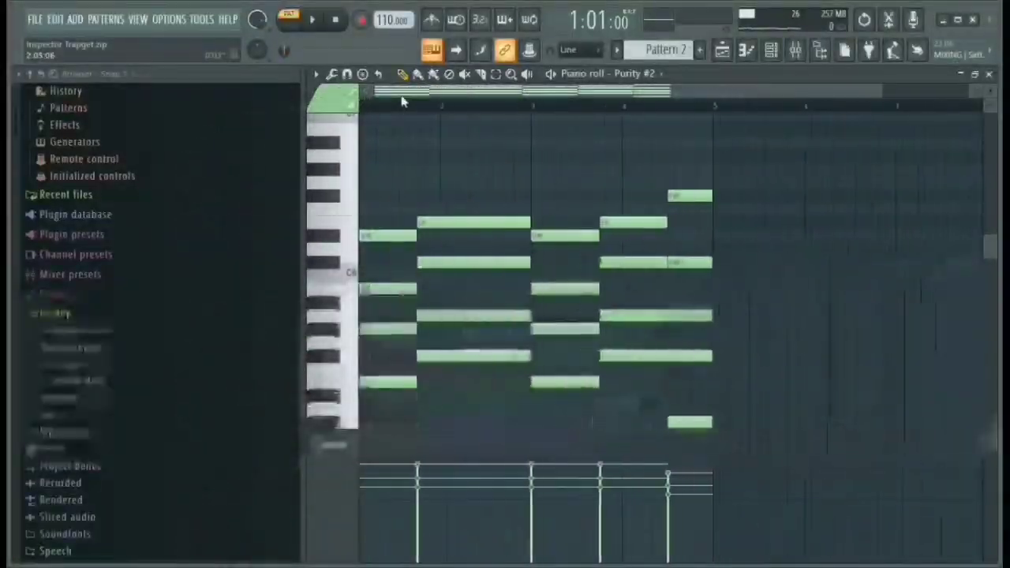
Play Pattern 2's chord progression in pattern mode through bar 4, stop playback and close the piano roll
{"action": "left_click_drag", "start_coordinate": [401, 96], "coordinate": [390, 98]}
{"action": "key", "text": "space"}
{"action": "scroll", "coordinate": [514, 308], "scroll_direction": "up", "scroll_amount": 2}
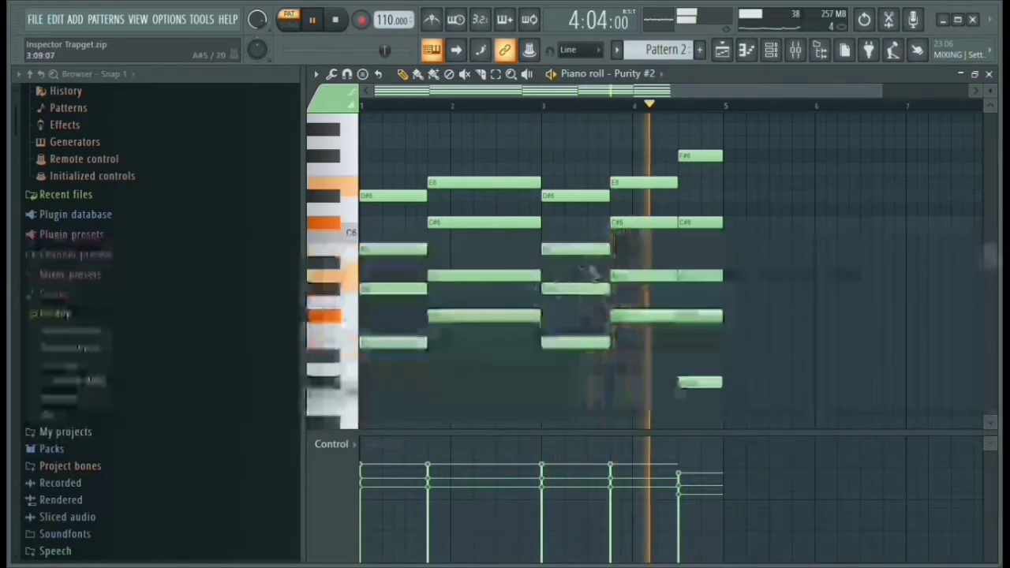
{"action": "key", "text": "space"}
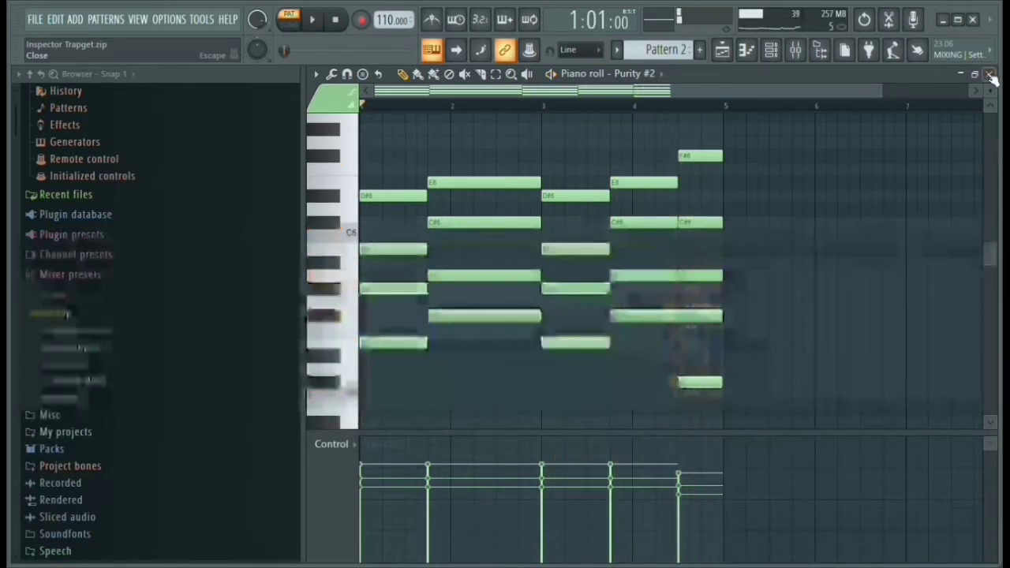
{"action": "left_click", "coordinate": [989, 74]}
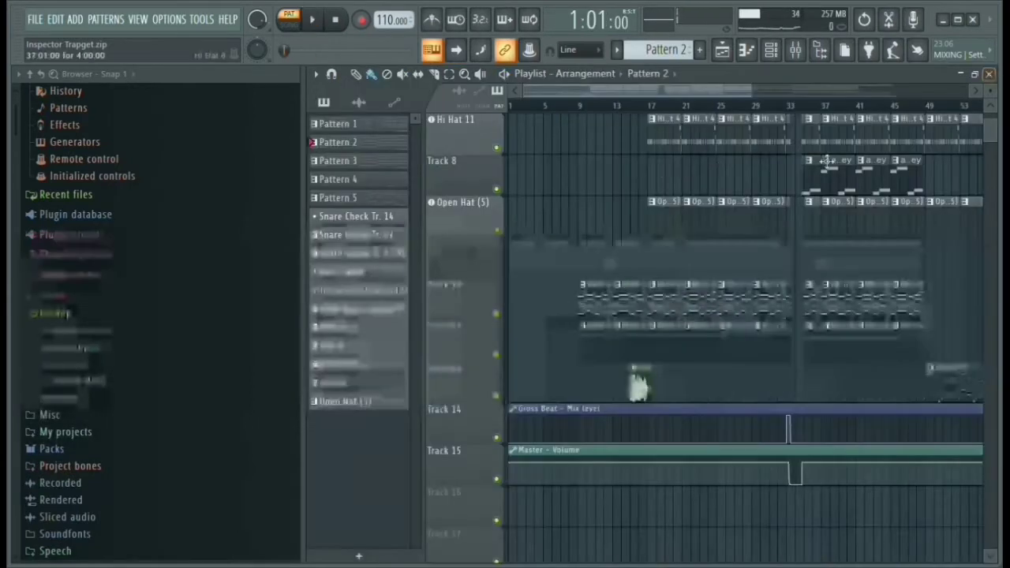
Open Pattern 4 from Track 12, inspect the Breath Bell preset and its mixer settings in Purity #4, and close the plugin
{"action": "double_click", "coordinate": [611, 349]}
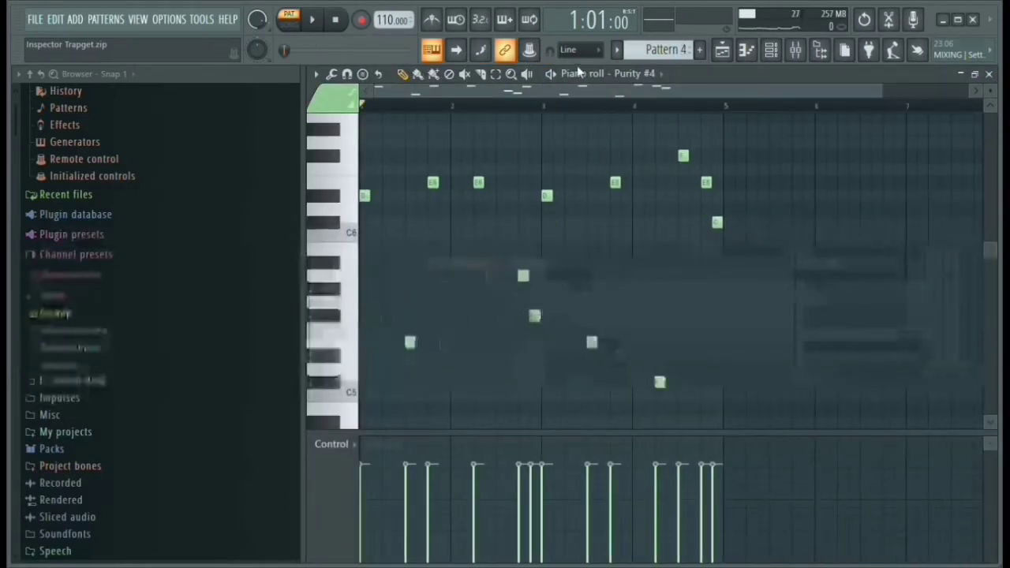
{"action": "left_click", "coordinate": [654, 73]}
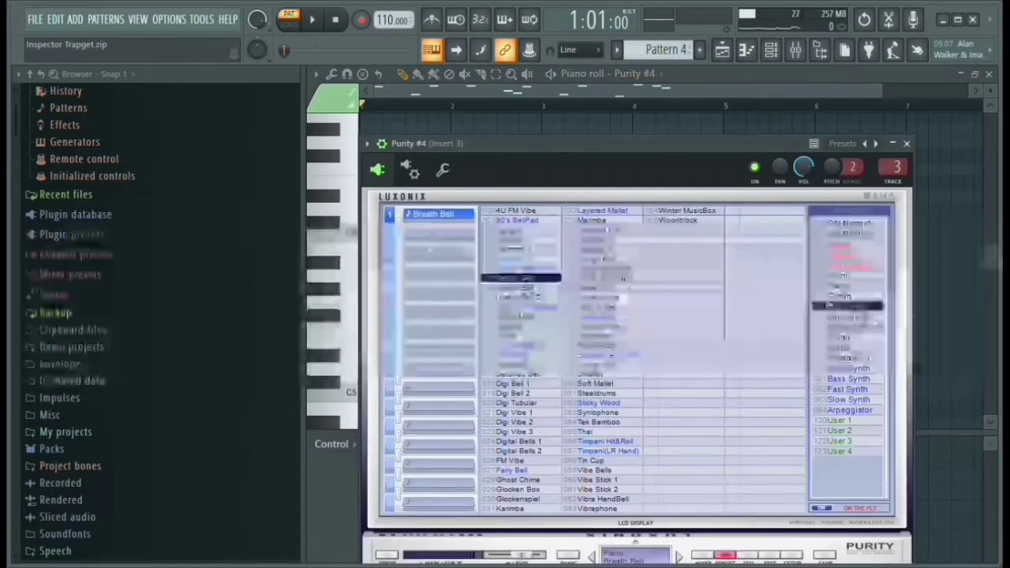
{"action": "left_click_drag", "start_coordinate": [646, 147], "coordinate": [639, 104]}
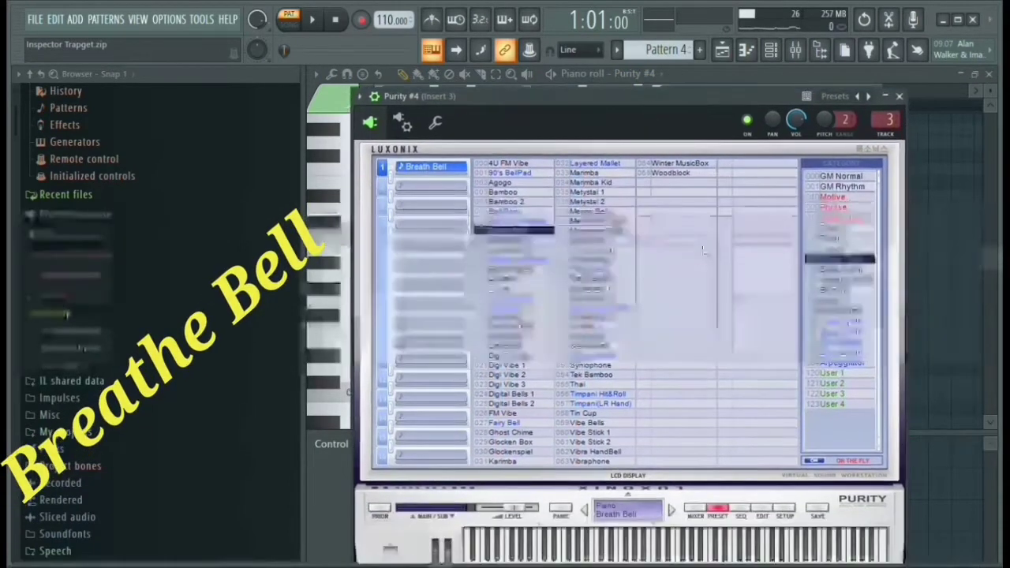
{"action": "left_click", "coordinate": [695, 509]}
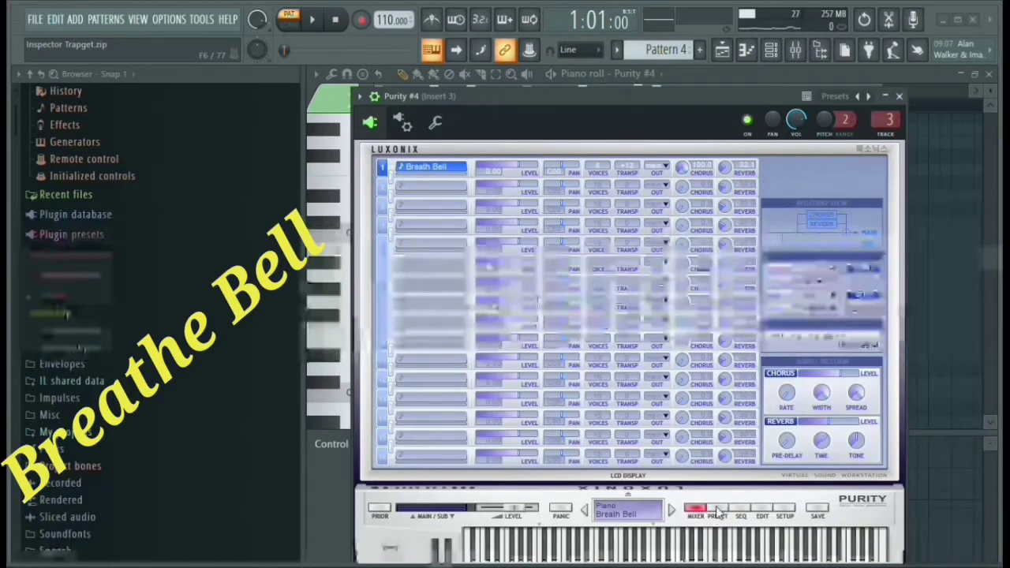
{"action": "left_click", "coordinate": [719, 511]}
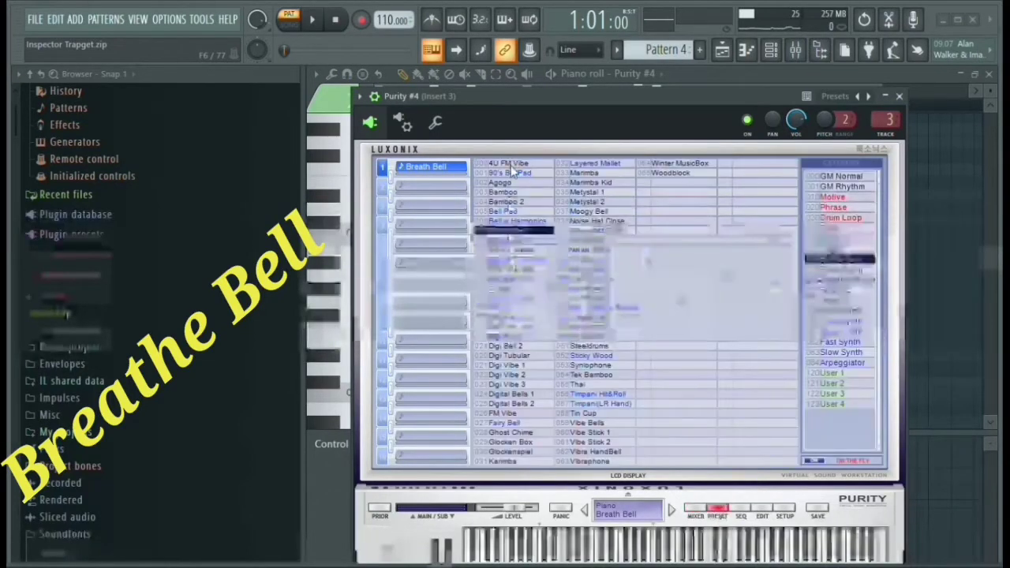
{"action": "left_click_drag", "start_coordinate": [480, 93], "coordinate": [466, 95]}
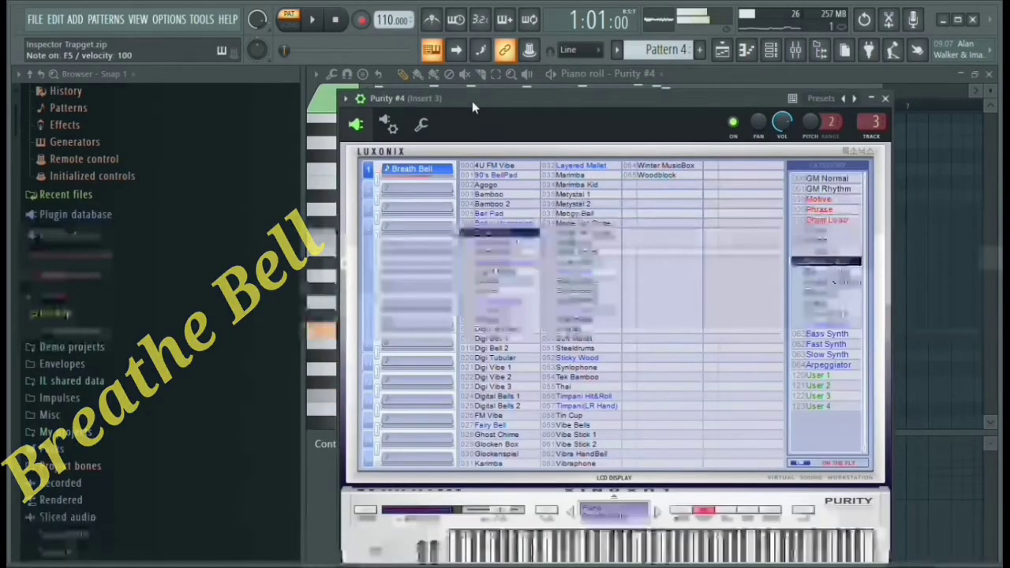
{"action": "left_click_drag", "start_coordinate": [757, 95], "coordinate": [654, 131]}
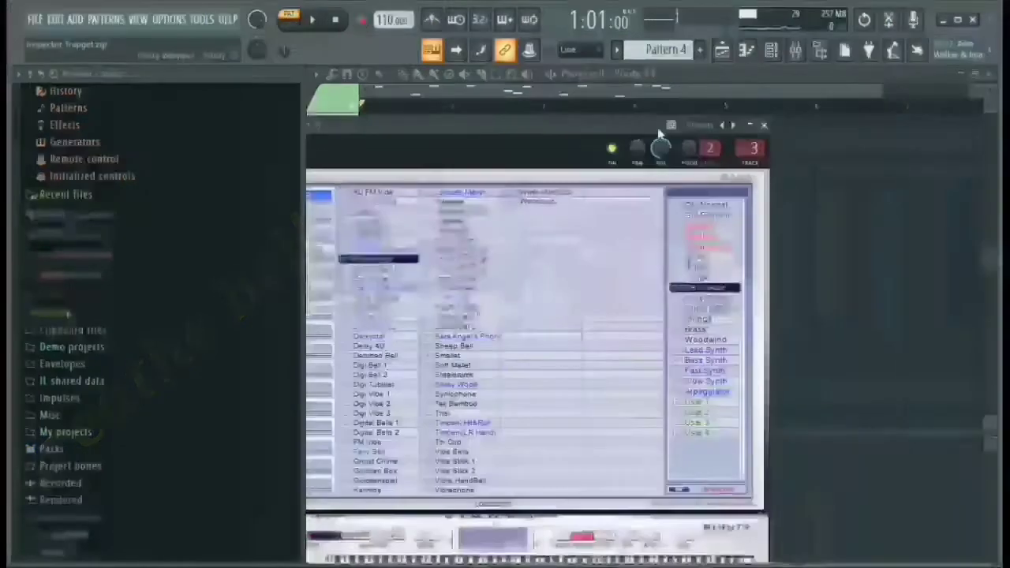
{"action": "left_click", "coordinate": [767, 124]}
Open Fruity parametric EQ 2 on mixer Insert 3 and boost band 4 to about 17.9 dB at 1298 Hz during playback
{"action": "left_click", "coordinate": [798, 52]}
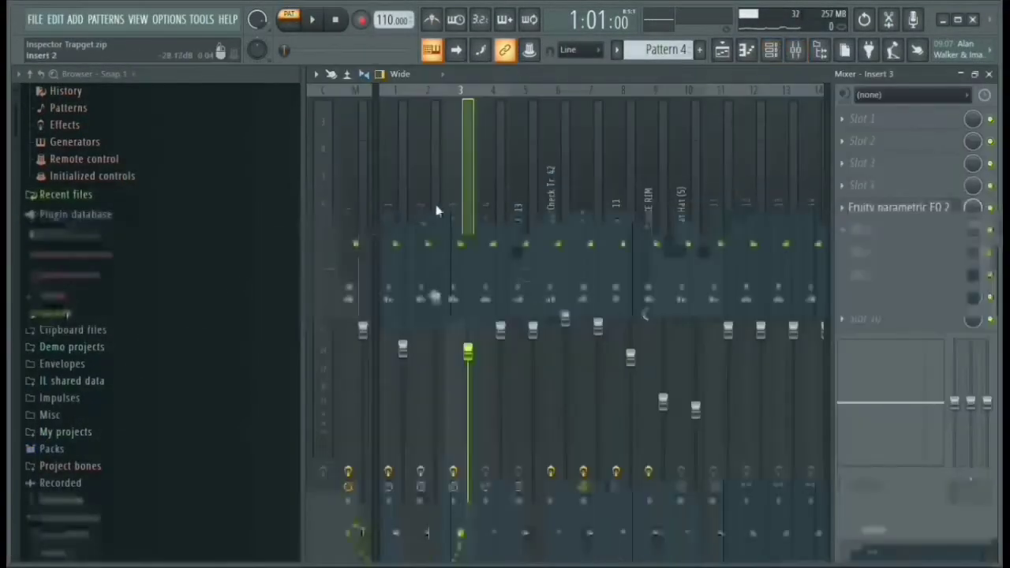
{"action": "left_click", "coordinate": [862, 209]}
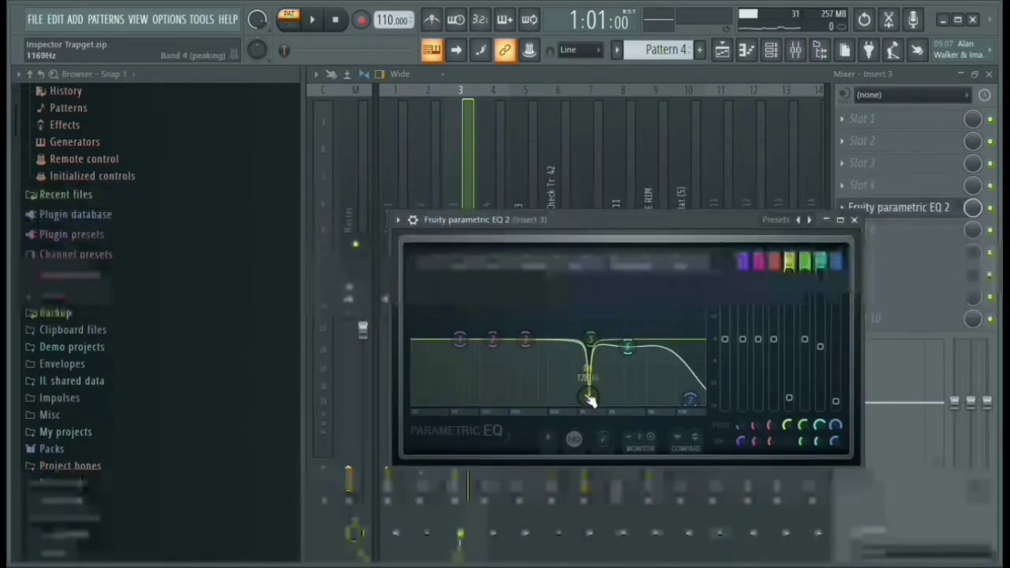
{"action": "left_click_drag", "start_coordinate": [588, 397], "coordinate": [596, 282]}
{"action": "key", "text": "space"}
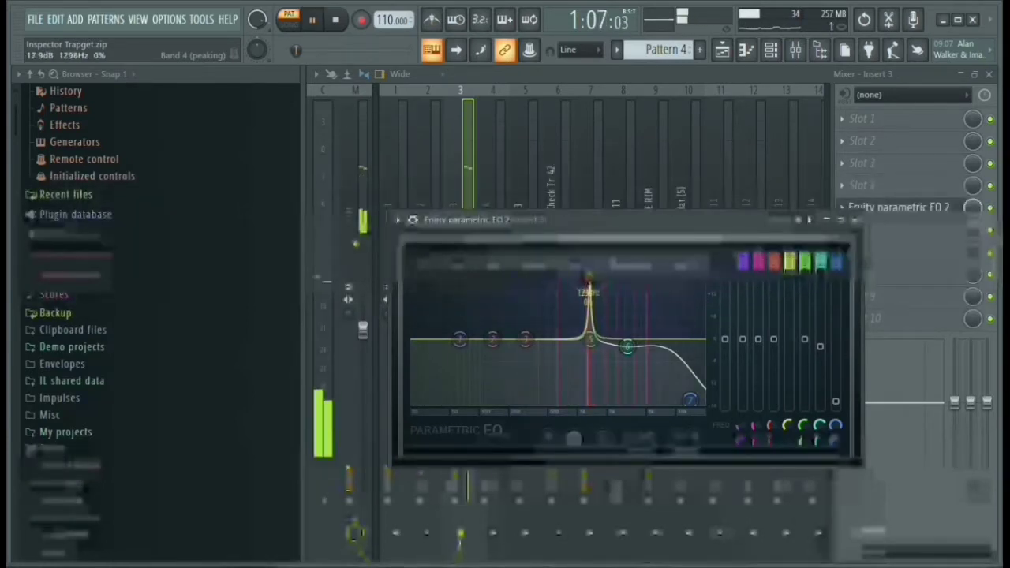
Pull band 4 down into a deep, narrow cut, stop playback, and close the EQ and the mixer
{"action": "left_click_drag", "start_coordinate": [587, 280], "coordinate": [592, 398]}
{"action": "key", "text": "space"}
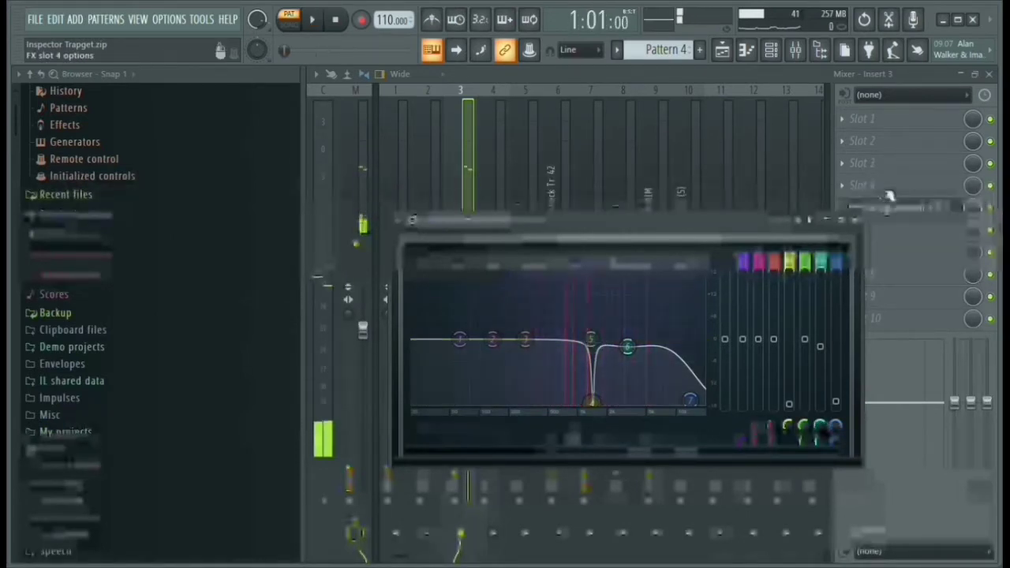
{"action": "left_click", "coordinate": [851, 219]}
{"action": "left_click", "coordinate": [988, 74]}
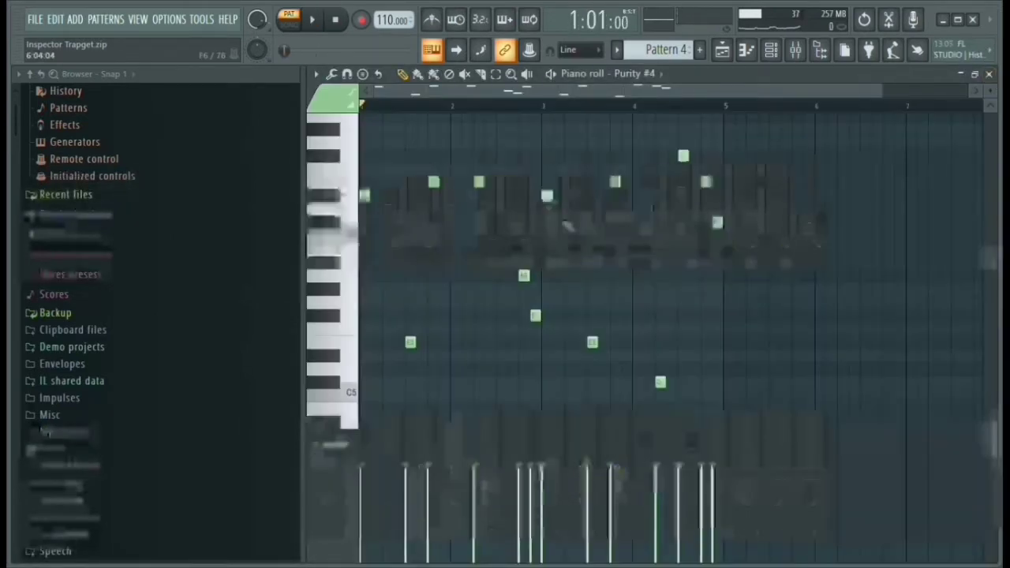
Examine Pattern 4's bell melody in the piano roll, play it through bar 4 and stop playback
{"action": "scroll", "coordinate": [574, 126], "scroll_direction": "down", "scroll_amount": 1}
{"action": "scroll", "coordinate": [512, 109], "scroll_direction": "up", "scroll_amount": 1}
{"action": "scroll", "coordinate": [515, 107], "scroll_direction": "down", "scroll_amount": 2}
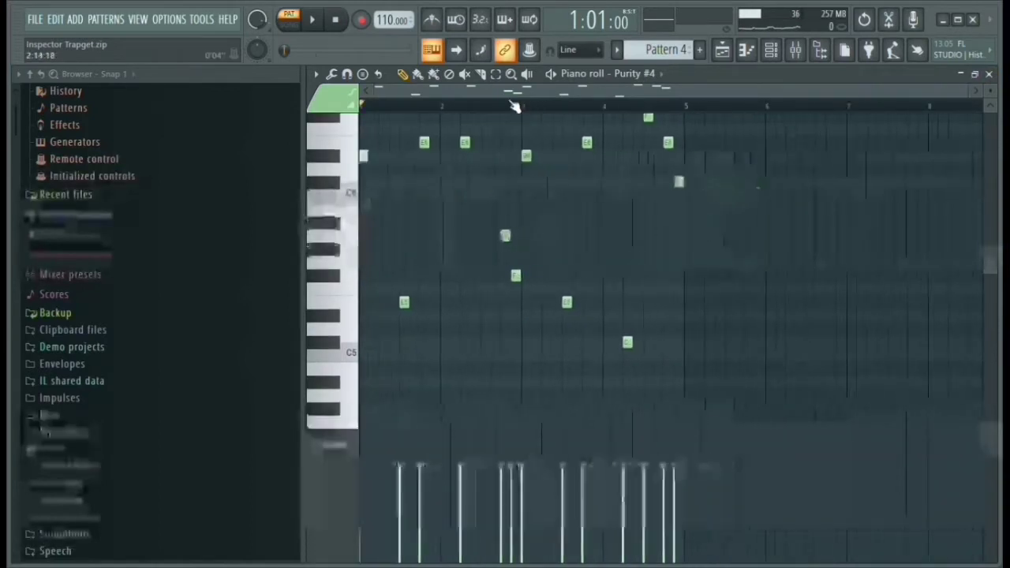
{"action": "scroll", "coordinate": [524, 190], "scroll_direction": "up", "scroll_amount": 2}
{"action": "key", "text": "space"}
{"action": "scroll", "coordinate": [528, 209], "scroll_direction": "down", "scroll_amount": 2}
{"action": "scroll", "coordinate": [528, 209], "scroll_direction": "up", "scroll_amount": 1}
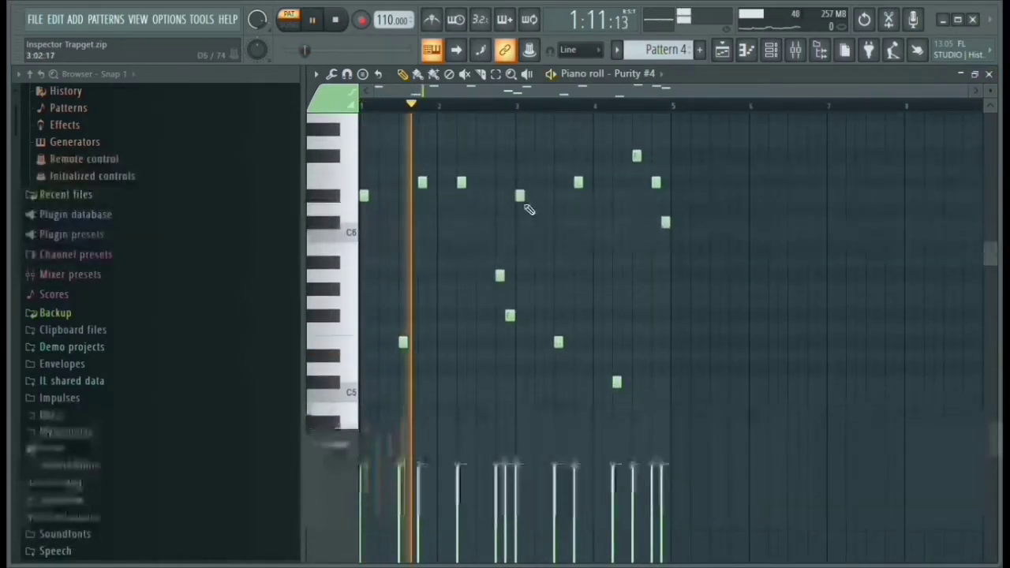
{"action": "scroll", "coordinate": [529, 209], "scroll_direction": "down", "scroll_amount": 4}
{"action": "scroll", "coordinate": [529, 209], "scroll_direction": "up", "scroll_amount": 4}
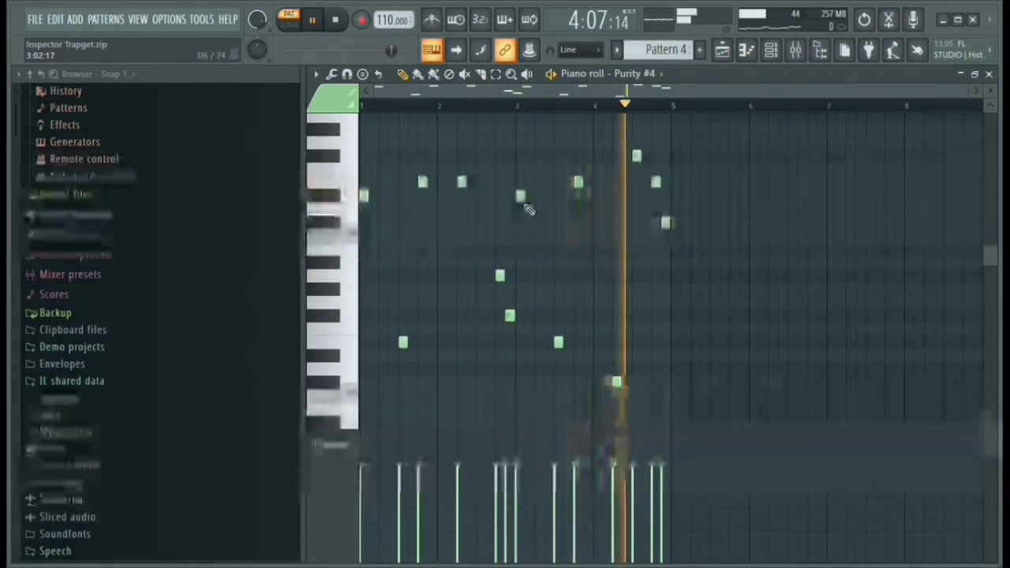
{"action": "key", "text": "space"}
Return to the playlist and look over the drum, melody and automation tracks of the arrangement
{"action": "key", "text": "F5"}
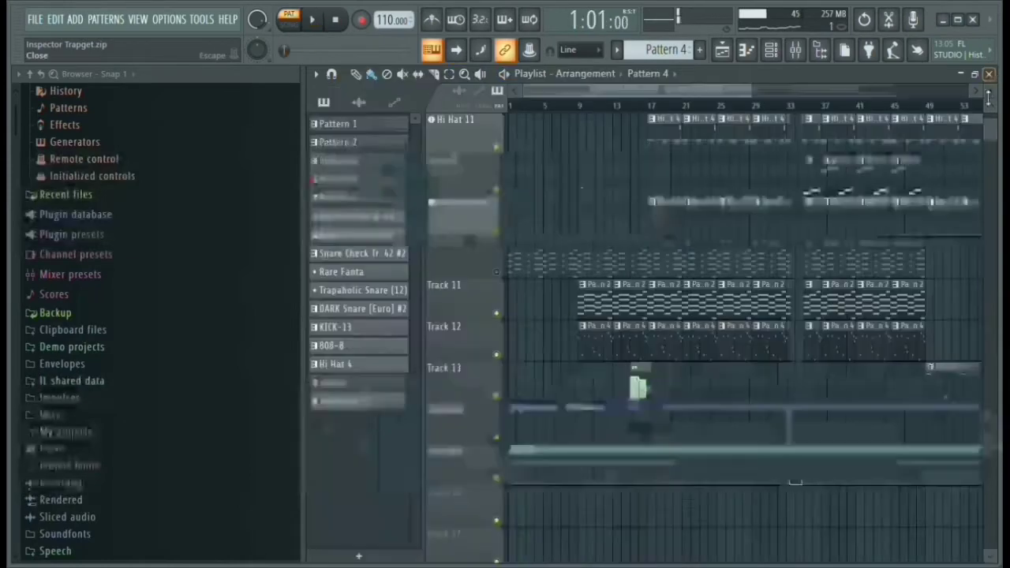
{"action": "scroll", "coordinate": [646, 292], "scroll_direction": "up", "scroll_amount": 6}
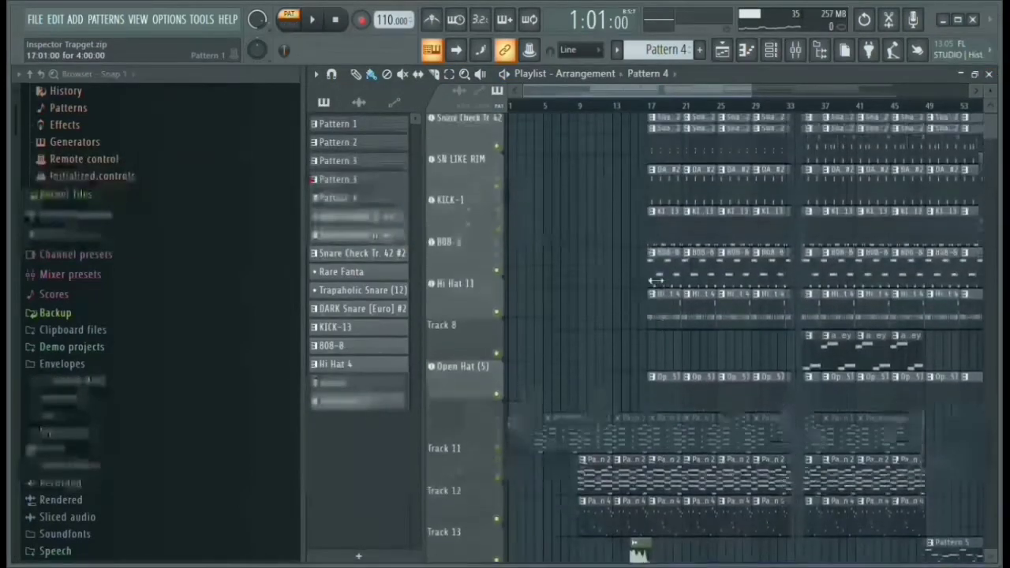
{"action": "scroll", "coordinate": [651, 282], "scroll_direction": "down", "scroll_amount": 6}
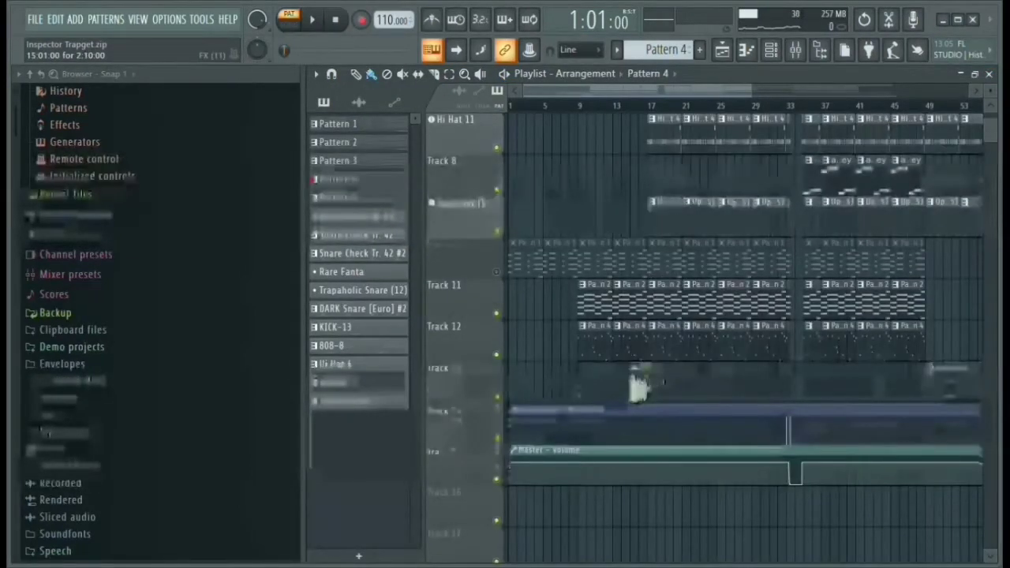
Open the FX (11) audio clip's channel settings from the playlist, move the window clear and examine its waveform and settings
{"action": "scroll", "coordinate": [660, 378], "scroll_direction": "down", "scroll_amount": 1}
{"action": "double_click", "coordinate": [646, 350]}
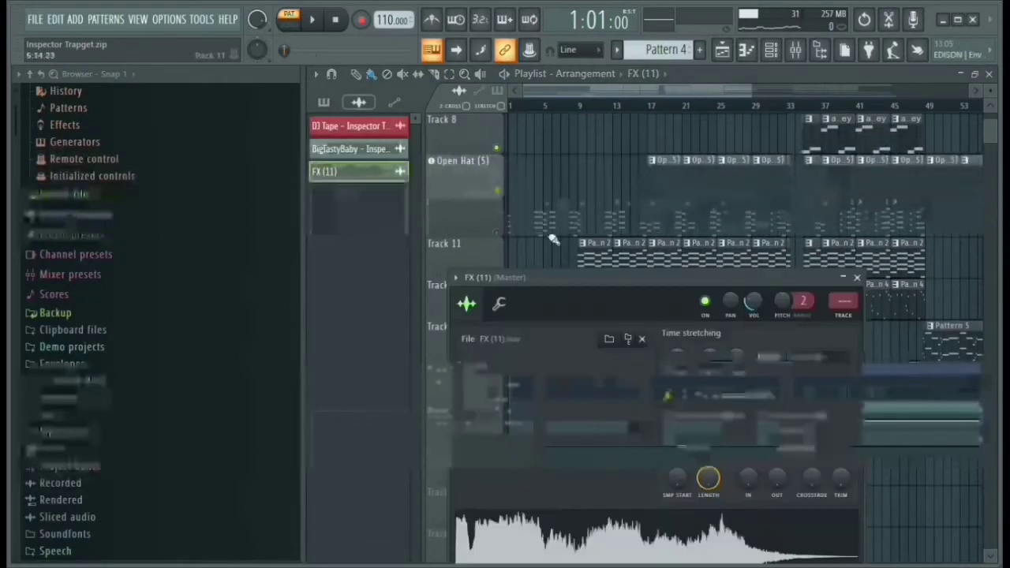
{"action": "left_click_drag", "start_coordinate": [563, 273], "coordinate": [499, 105]}
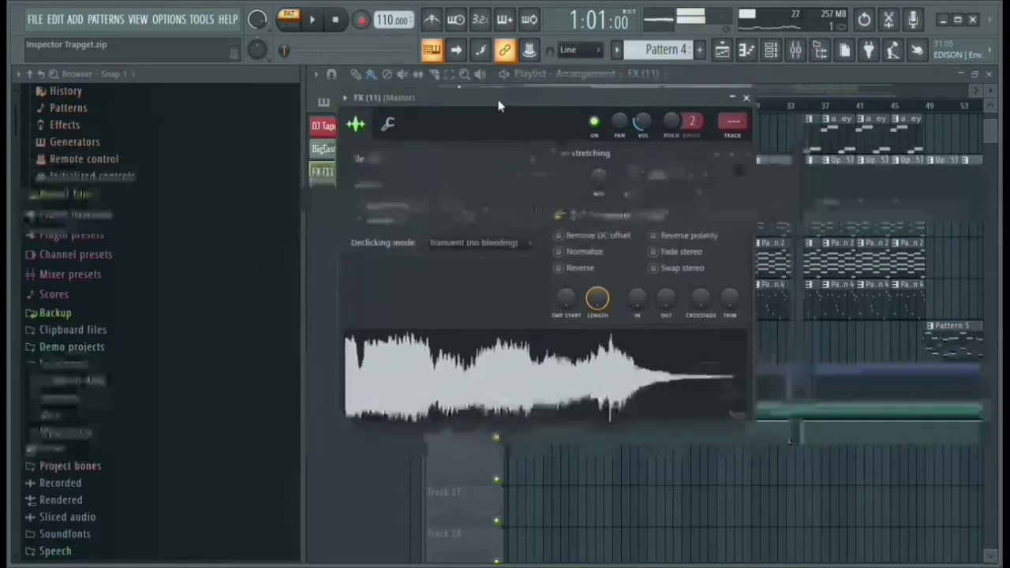
{"action": "left_click_drag", "start_coordinate": [639, 126], "coordinate": [650, 120]}
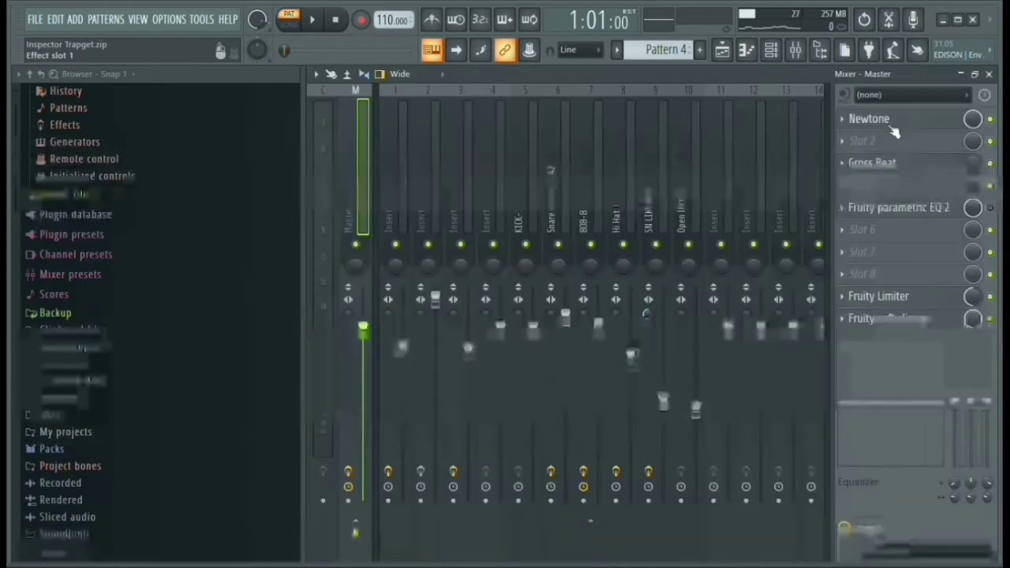
Examine Gross Beat's volume envelope on the Master mixer track and the Gross Beat mix level and Master volume automation in the playlist
{"action": "left_click", "coordinate": [871, 162]}
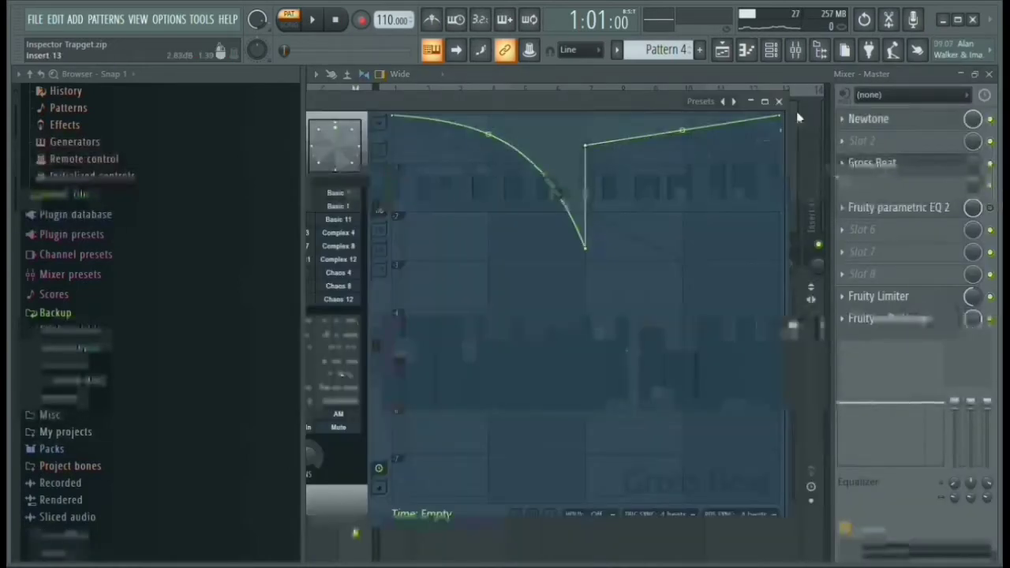
{"action": "key", "text": "Escape"}
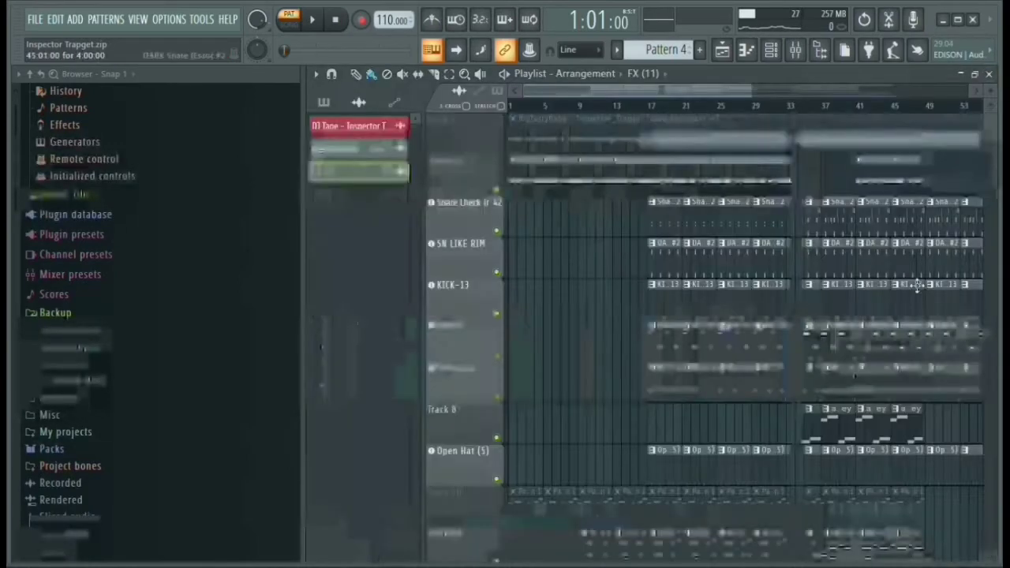
{"action": "scroll", "coordinate": [917, 286], "scroll_direction": "down", "scroll_amount": 5}
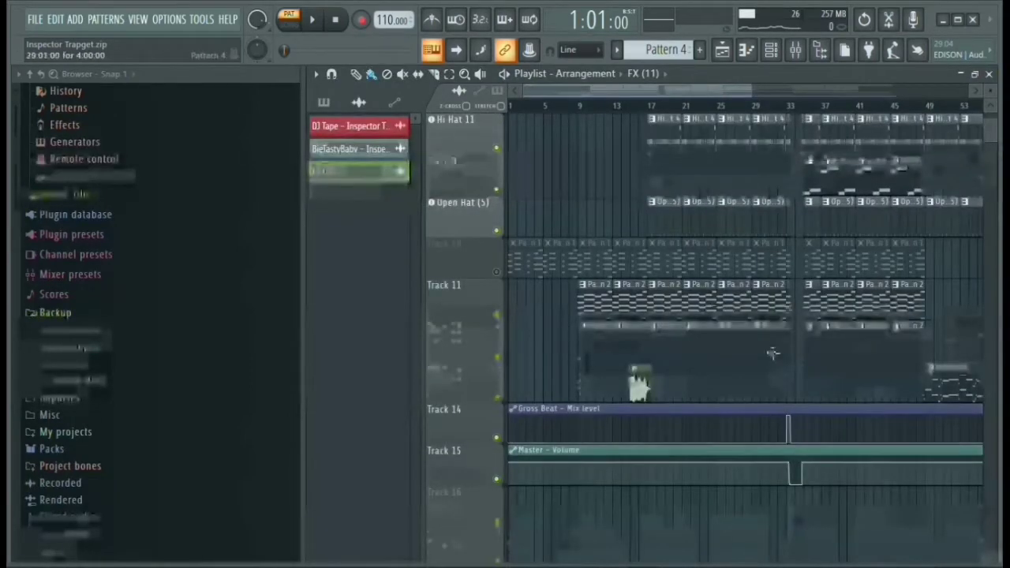
{"action": "left_click", "coordinate": [796, 51]}
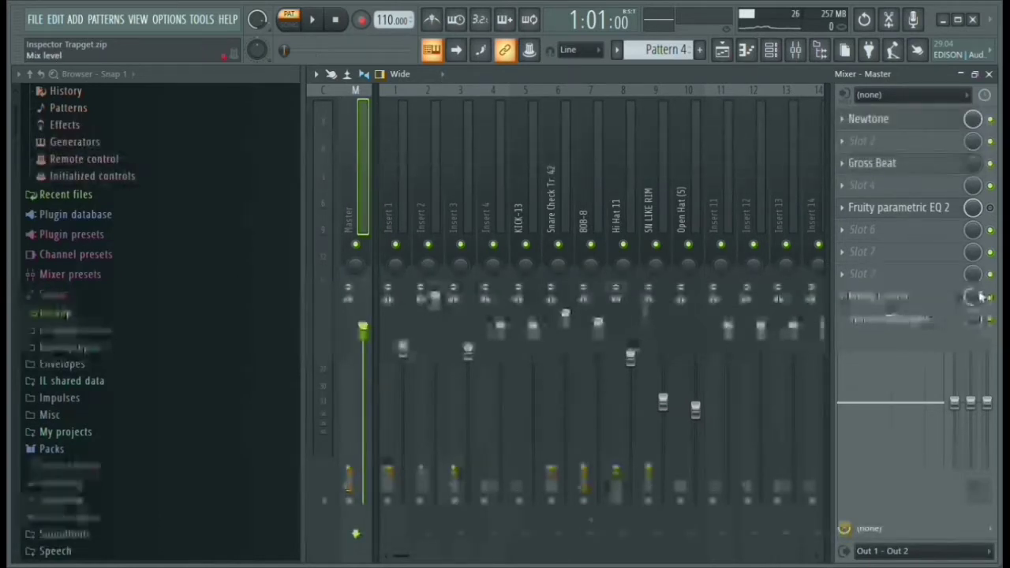
{"action": "left_click", "coordinate": [988, 74]}
Open the Snare Check Tr. 42 pattern in the piano roll and inspect its sample's channel settings
{"action": "scroll", "coordinate": [637, 224], "scroll_direction": "up", "scroll_amount": 6}
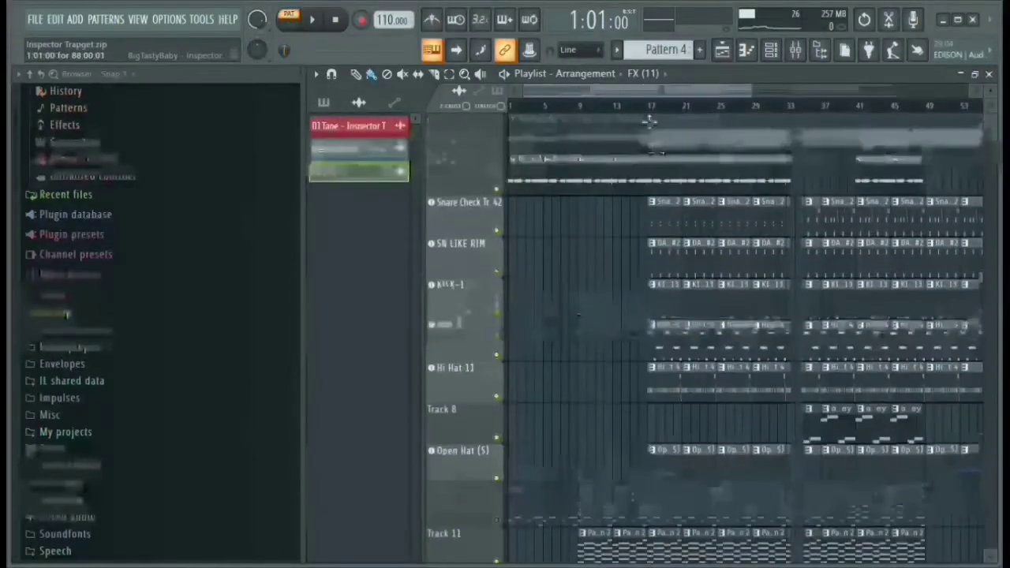
{"action": "scroll", "coordinate": [635, 113], "scroll_direction": "up", "scroll_amount": 2}
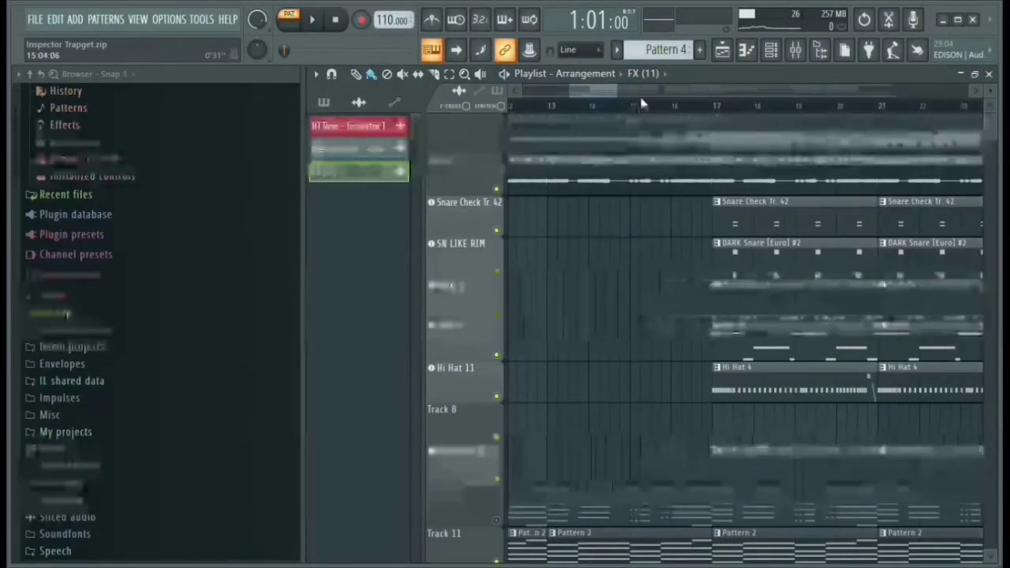
{"action": "double_click", "coordinate": [654, 203]}
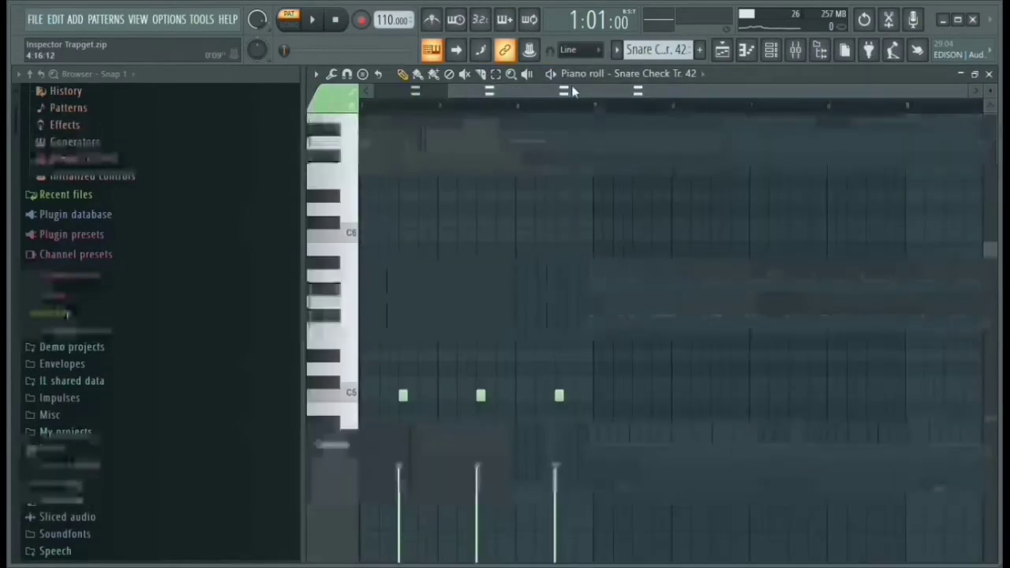
{"action": "left_click_drag", "start_coordinate": [574, 91], "coordinate": [491, 92]}
{"action": "left_click", "coordinate": [664, 75]}
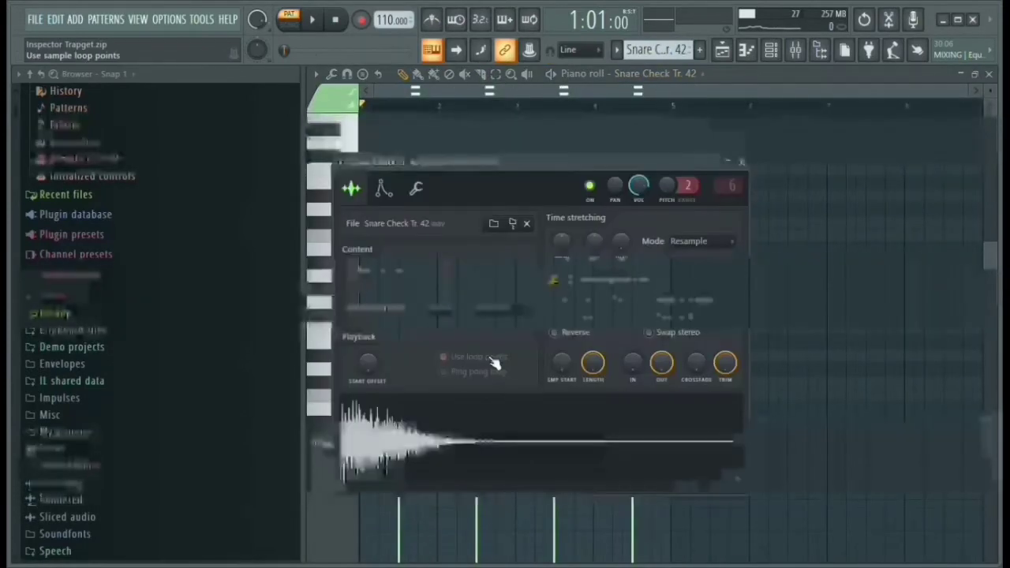
{"action": "left_click", "coordinate": [741, 162]}
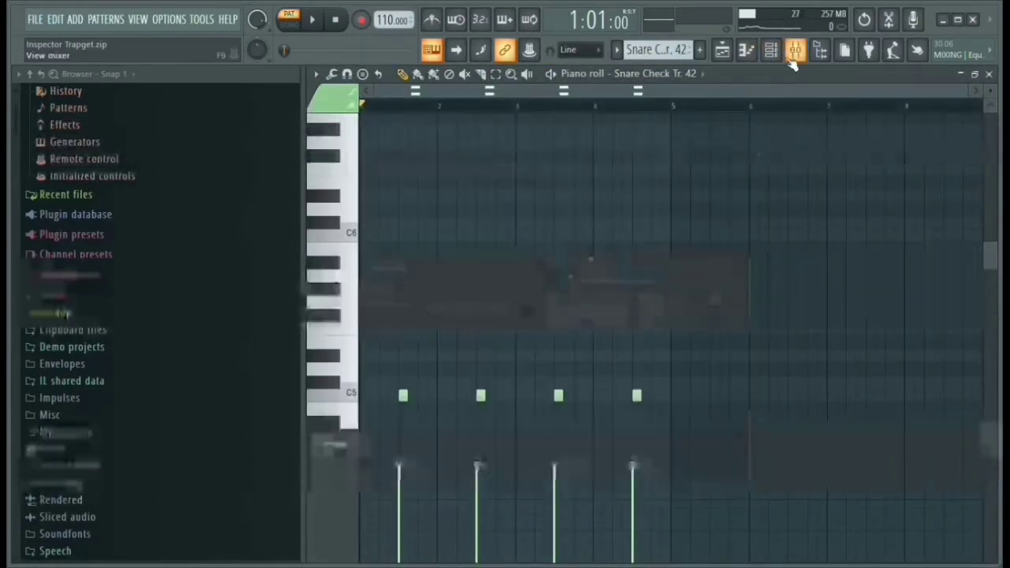
Check the Snare Check Tr. 42 mixer insert's effects, play the snare pattern into bar 2, stop it and close the piano roll
{"action": "left_click", "coordinate": [792, 55]}
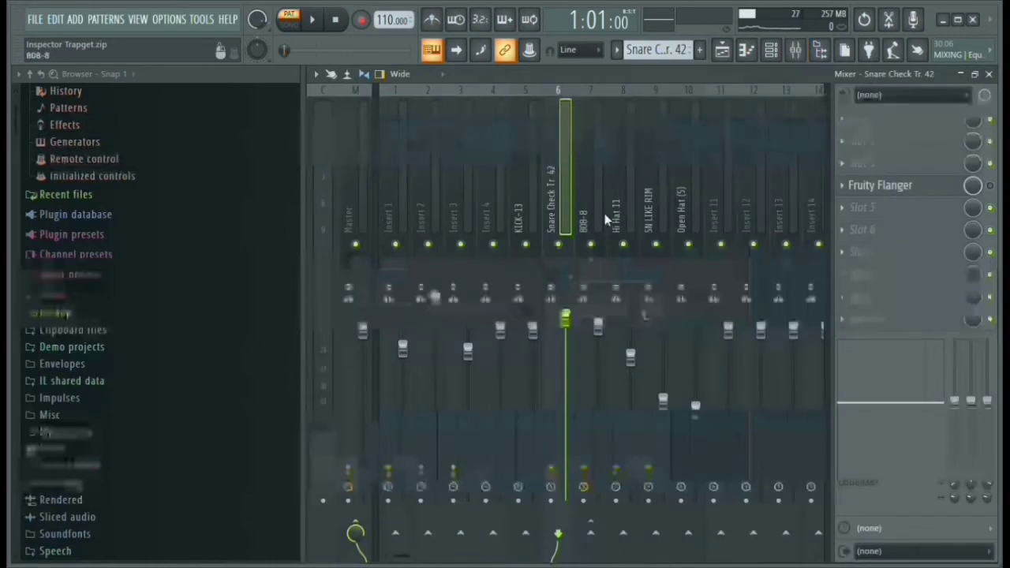
{"action": "left_click", "coordinate": [988, 73]}
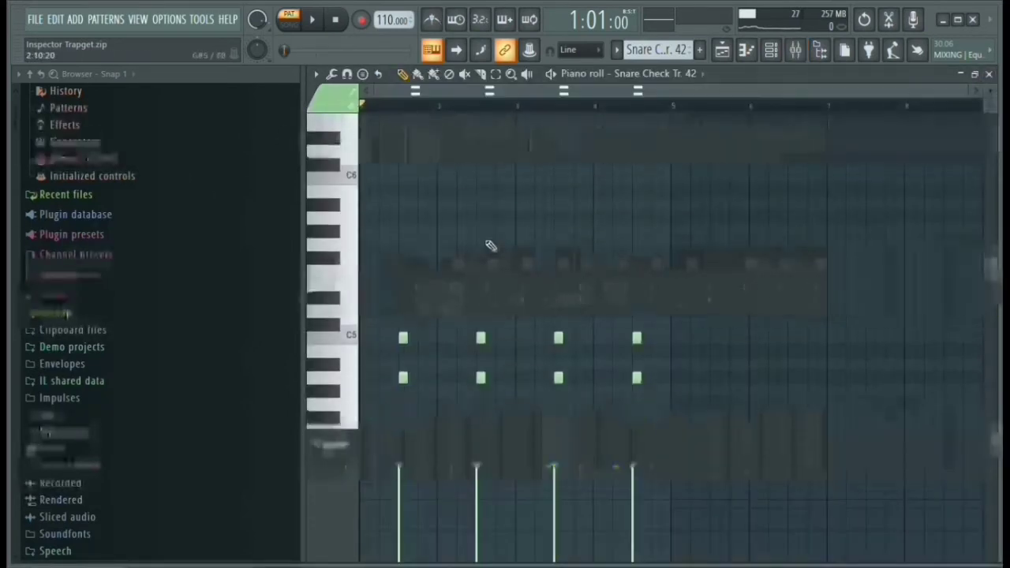
{"action": "key", "text": "space"}
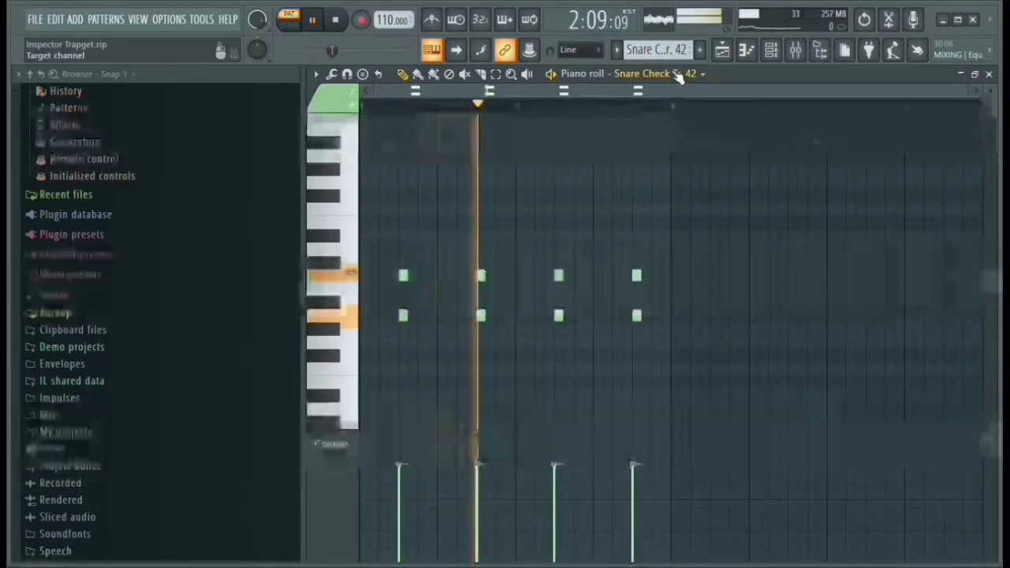
{"action": "key", "text": "space"}
{"action": "left_click", "coordinate": [991, 74]}
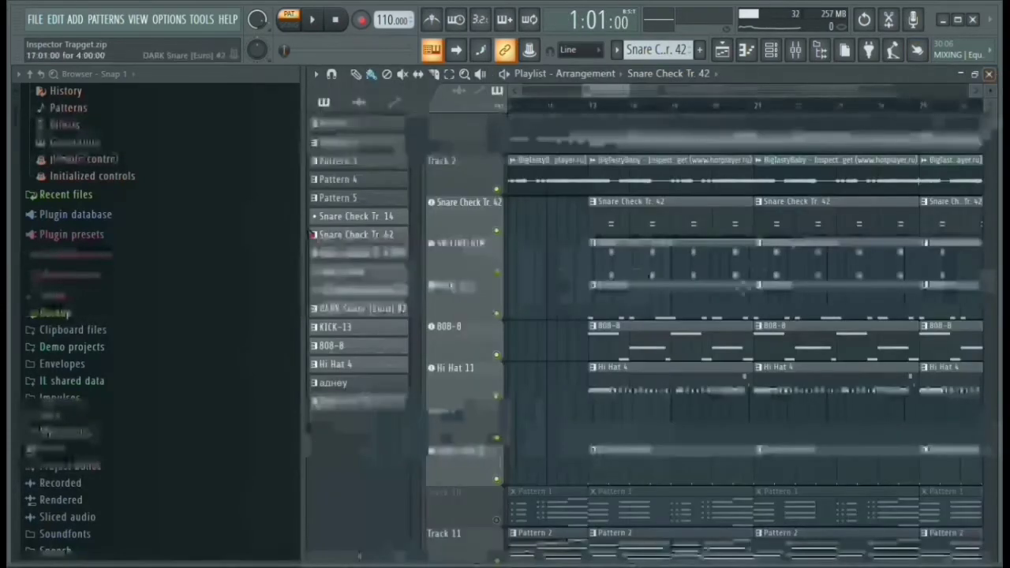
Open the DARK Snare [Euro] #2 pattern in the piano roll and inspect the SN LIKE RIM channel's sample settings
{"action": "double_click", "coordinate": [671, 268]}
{"action": "scroll", "coordinate": [574, 82], "scroll_direction": "up", "scroll_amount": 3}
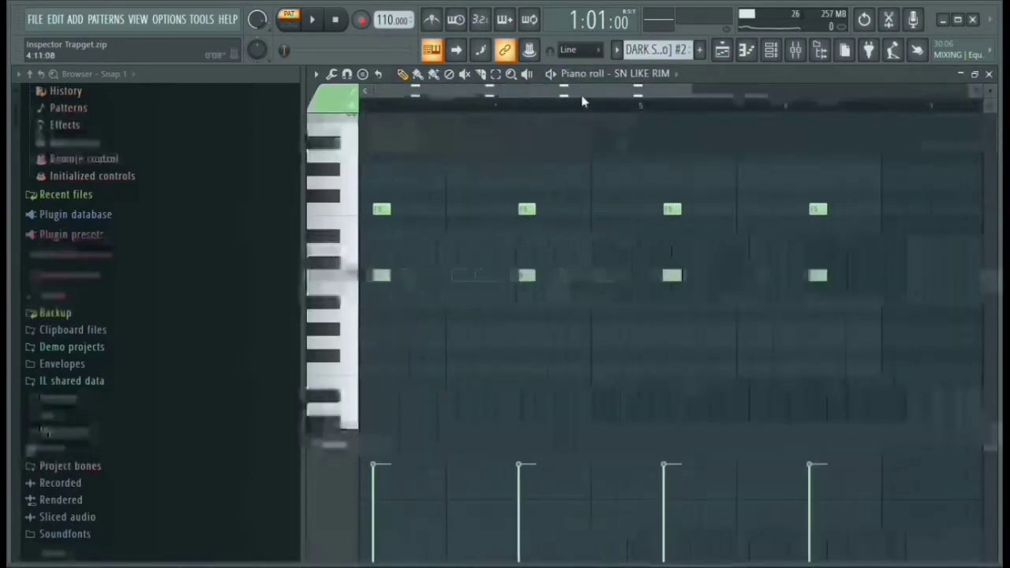
{"action": "scroll", "coordinate": [582, 101], "scroll_direction": "down", "scroll_amount": 3}
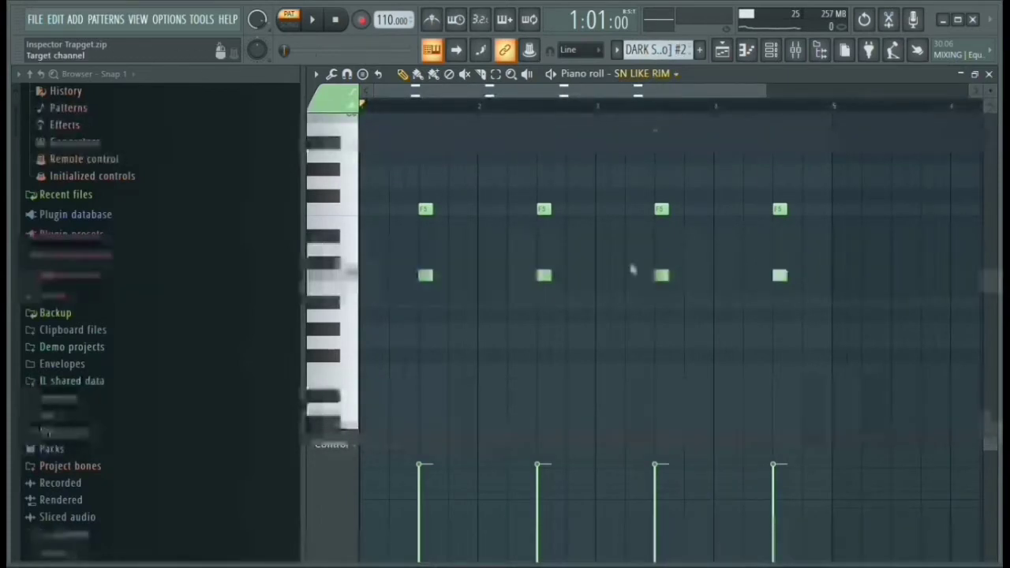
{"action": "right_click", "coordinate": [641, 74]}
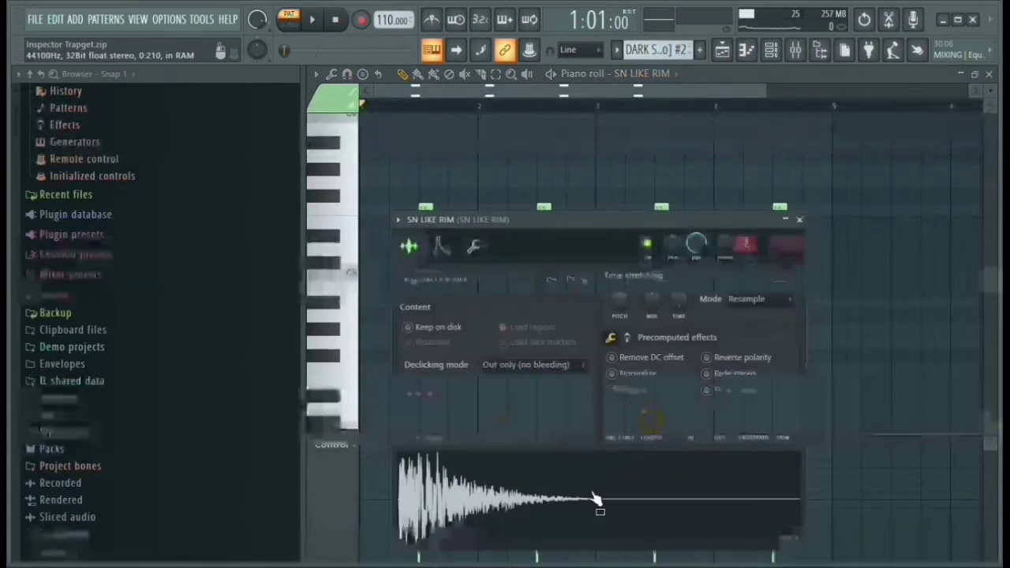
{"action": "left_click", "coordinate": [799, 220]}
Examine Fruity Reeverb 2 on the SN LIKE RIM mixer insert, and close the plugin and the mixer
{"action": "left_click", "coordinate": [802, 55]}
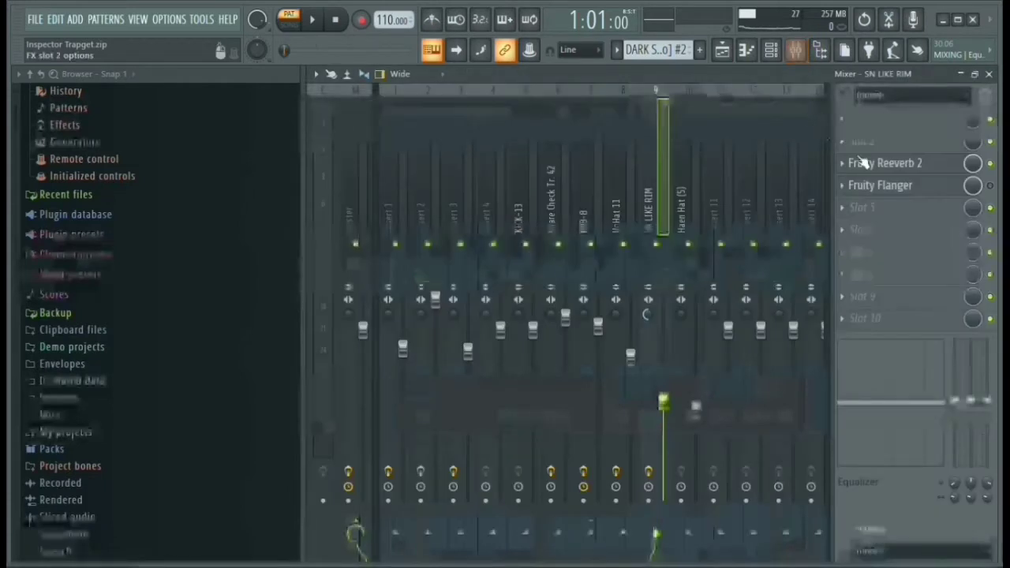
{"action": "left_click", "coordinate": [954, 162]}
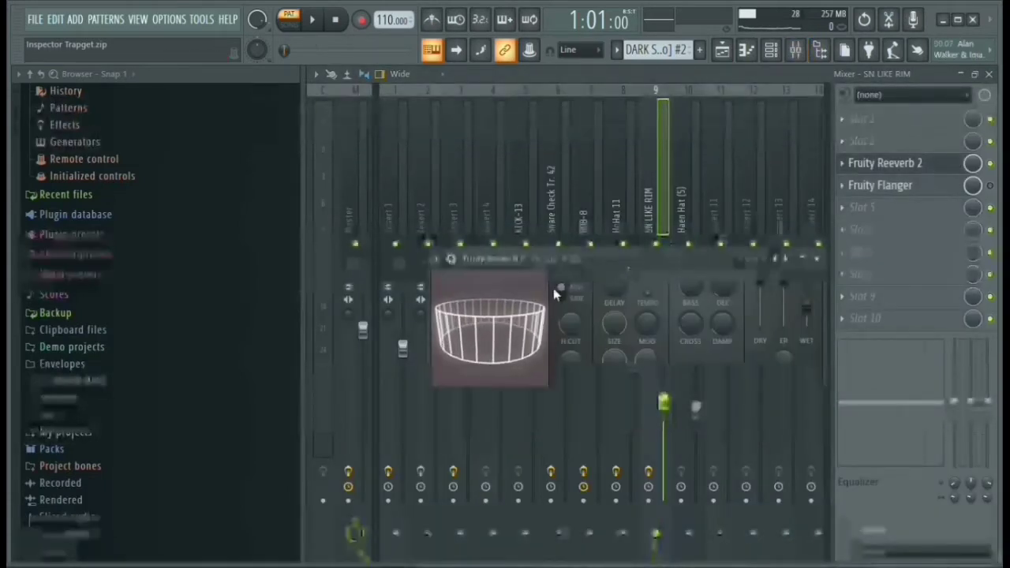
{"action": "left_click", "coordinate": [816, 258]}
{"action": "left_click", "coordinate": [988, 74]}
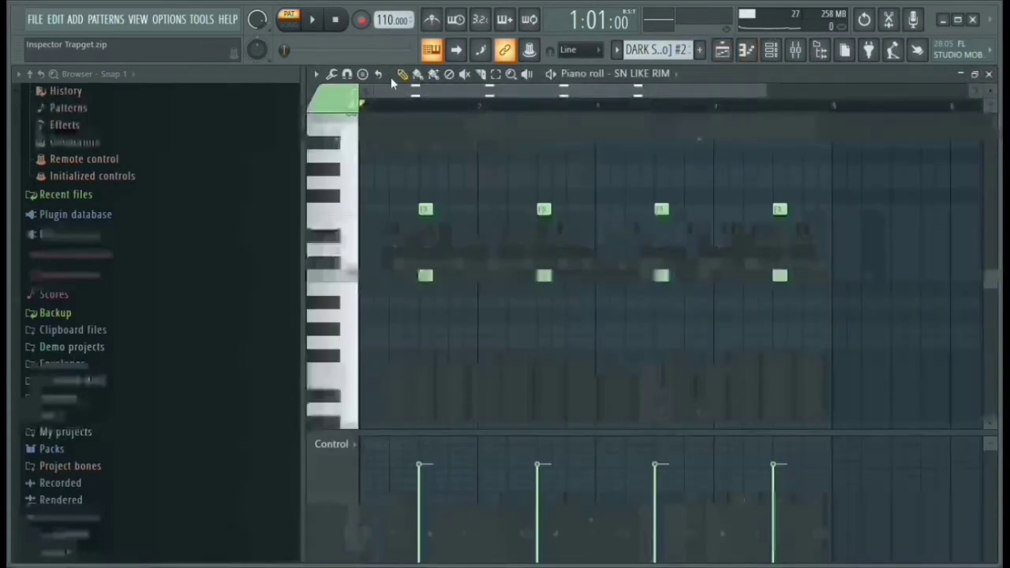
Play the DARK Snare [Euro] #2 pattern into bar 2, stop it and return to the playlist
{"action": "key", "text": "space"}
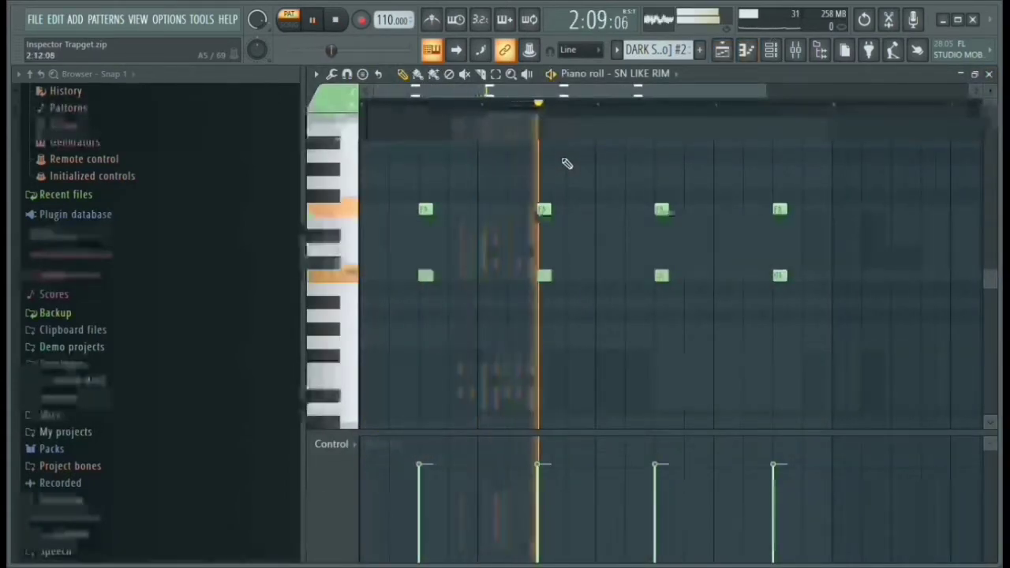
{"action": "key", "text": "space"}
{"action": "key", "text": "F5"}
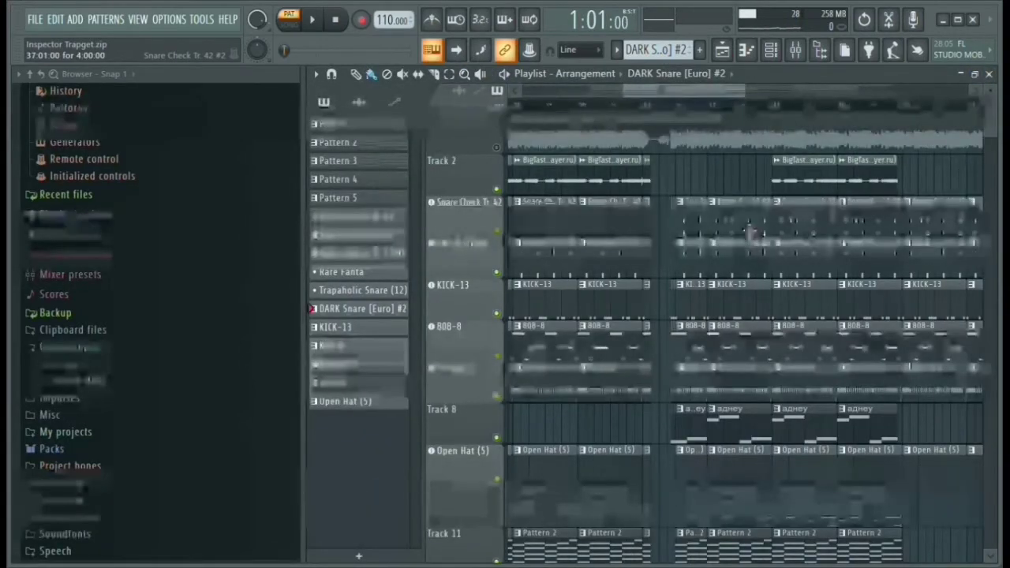
Open the Snare Check Tr. 42 #2 pattern in the piano roll, examine its snare hits and rolls, and play it through bar 4
{"action": "key", "text": "F7"}
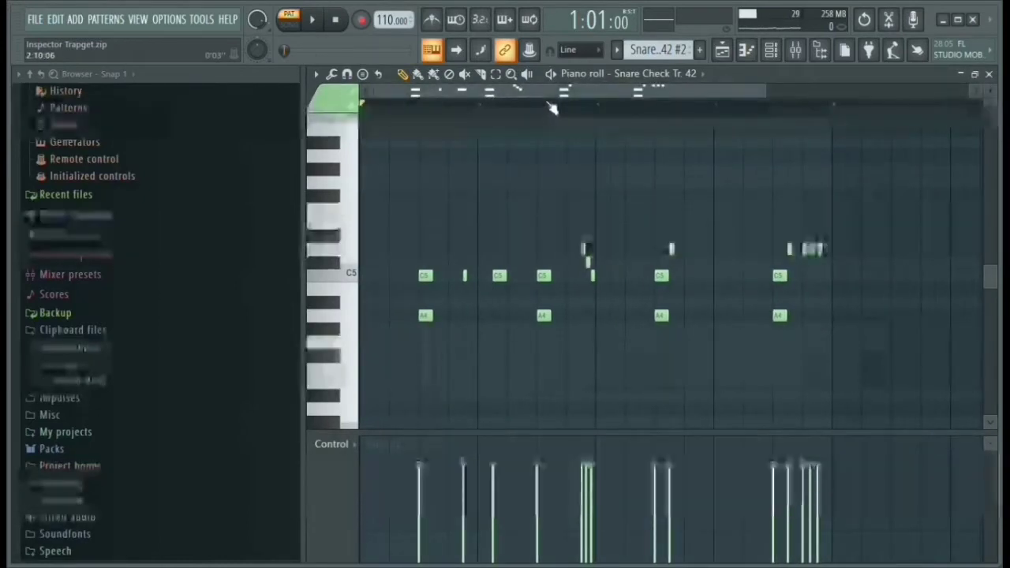
{"action": "scroll", "coordinate": [573, 290], "scroll_direction": "down", "scroll_amount": 1}
{"action": "scroll", "coordinate": [590, 279], "scroll_direction": "up", "scroll_amount": 3}
{"action": "scroll", "coordinate": [593, 280], "scroll_direction": "down", "scroll_amount": 1}
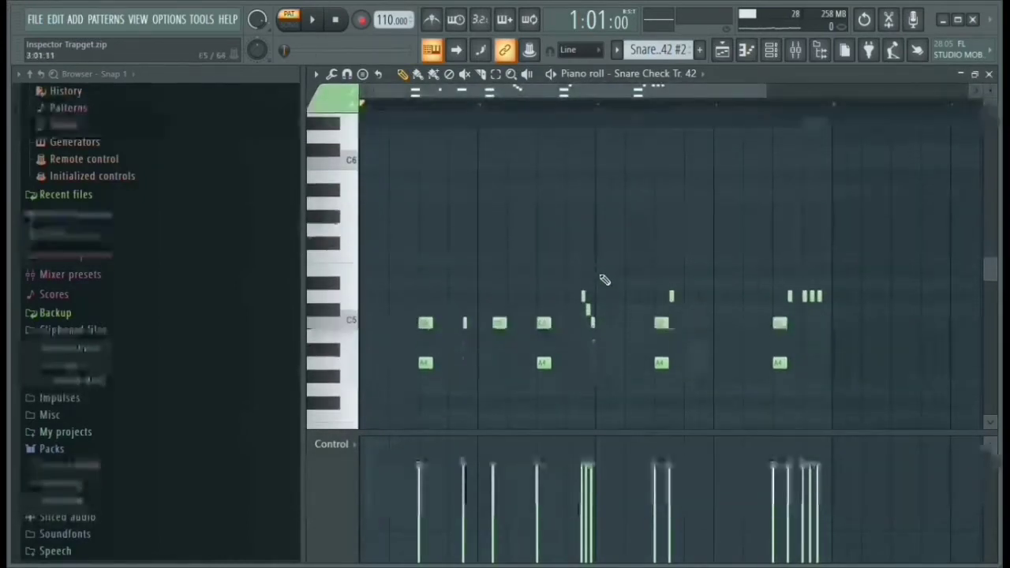
{"action": "scroll", "coordinate": [485, 308], "scroll_direction": "down", "scroll_amount": 1}
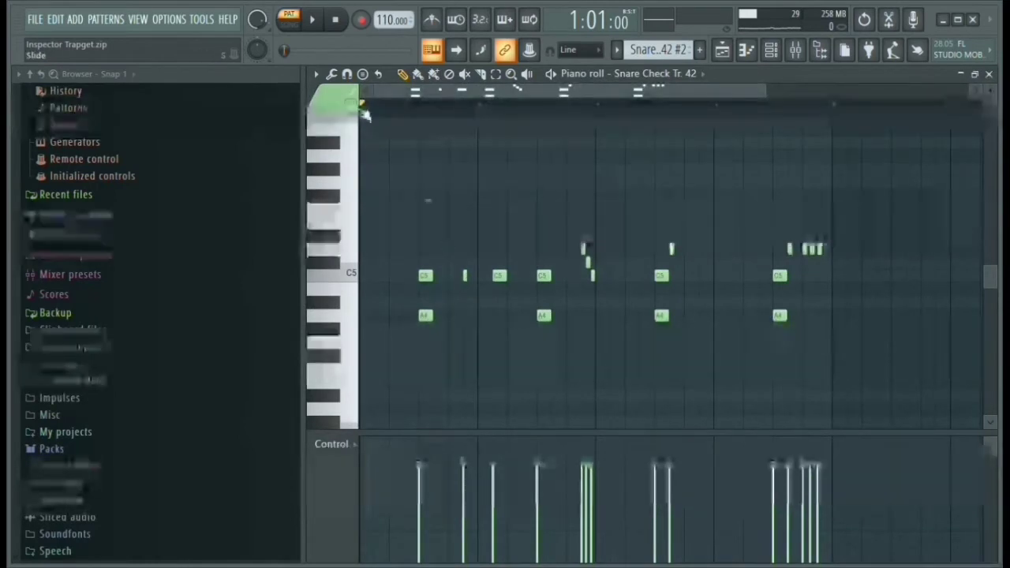
{"action": "key", "text": "space"}
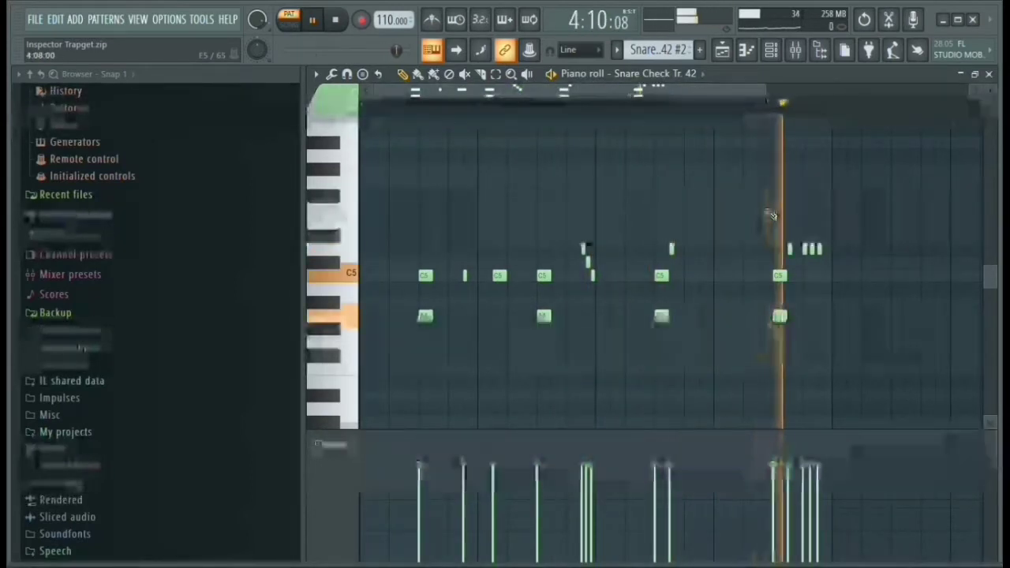
{"action": "key", "text": "space"}
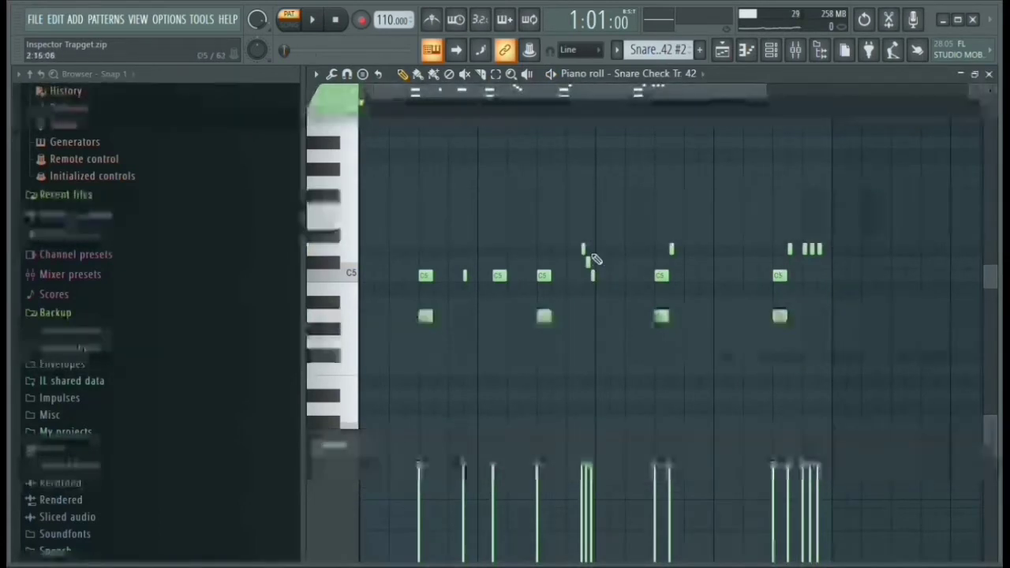
Look over the pitched snare rolls and show the notes' filter resonance in the control lane
{"action": "left_click_drag", "start_coordinate": [586, 271], "coordinate": [566, 261]}
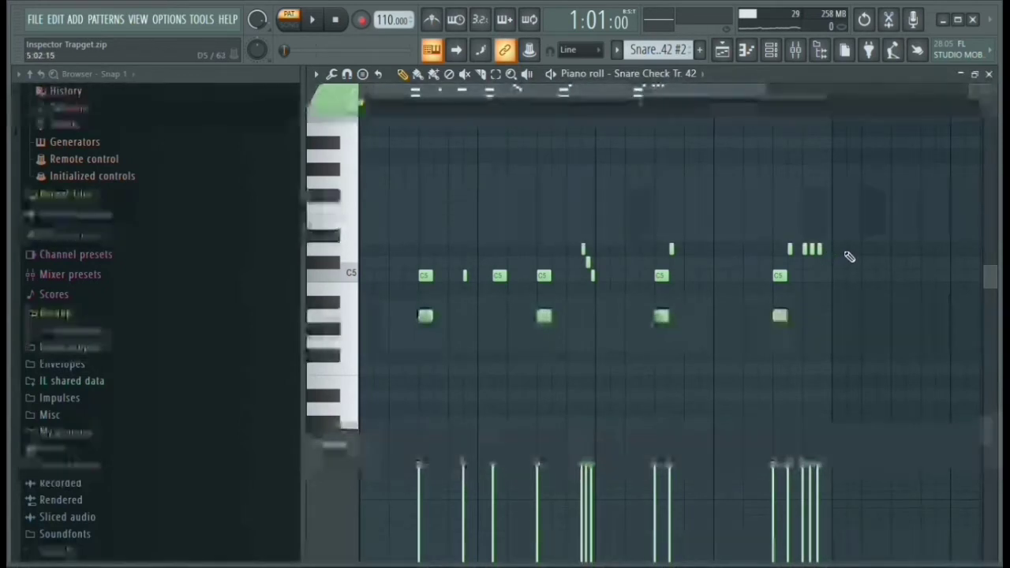
{"action": "left_click_drag", "start_coordinate": [844, 250], "coordinate": [907, 223]}
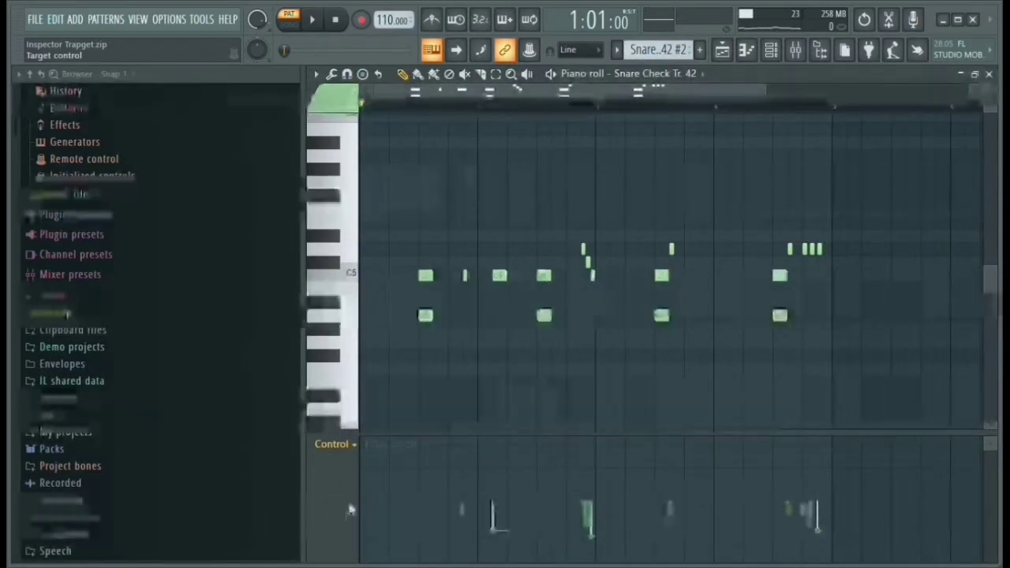
{"action": "scroll", "coordinate": [350, 514], "scroll_direction": "down", "scroll_amount": 1}
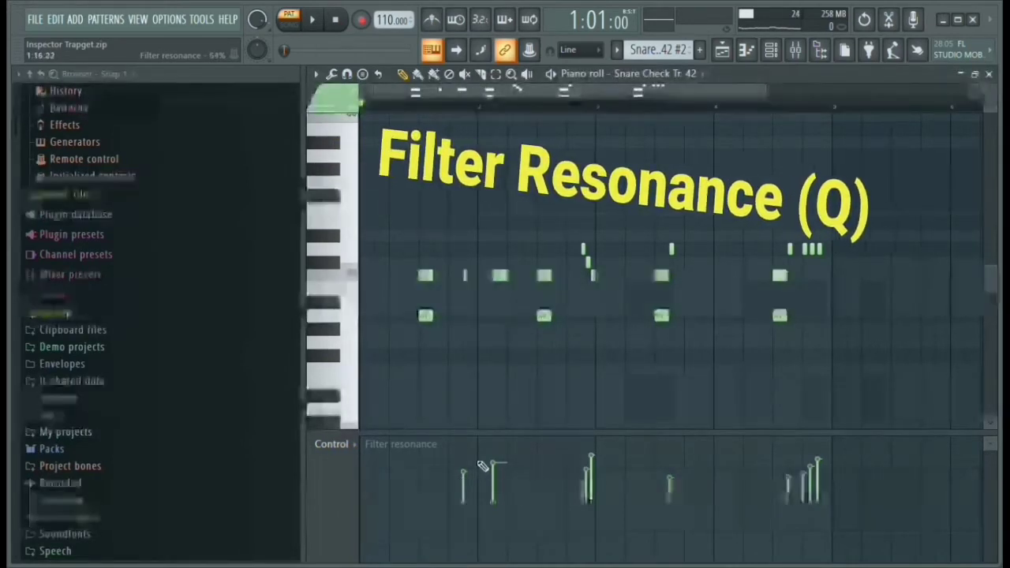
Raise the filter resonance of the short C5 note late in bar 1 to maximum and play from bar 1, step 13
{"action": "left_click_drag", "start_coordinate": [465, 461], "coordinate": [474, 361]}
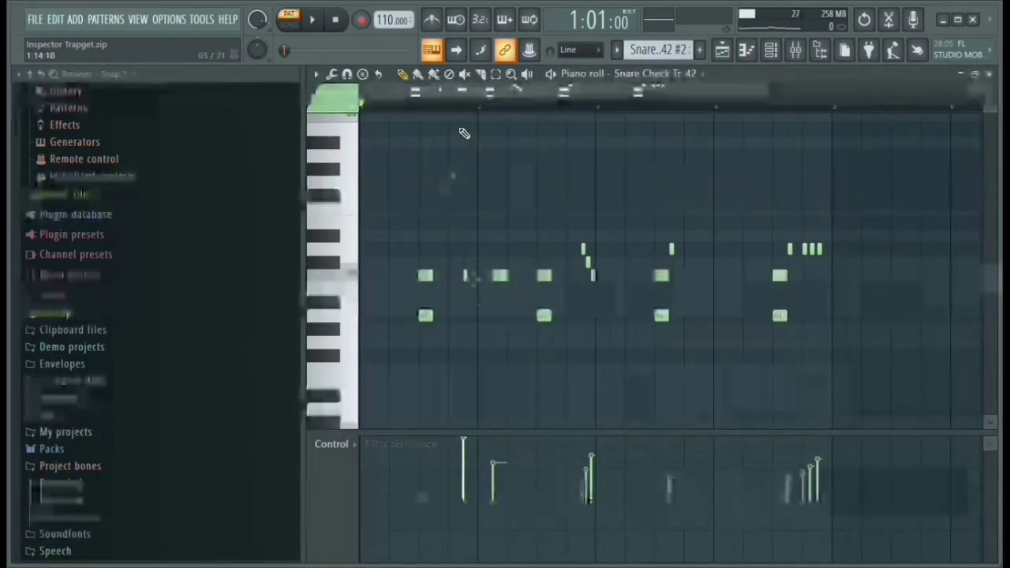
{"action": "left_click", "coordinate": [451, 107]}
{"action": "key", "text": "space"}
{"action": "key", "text": "space"}
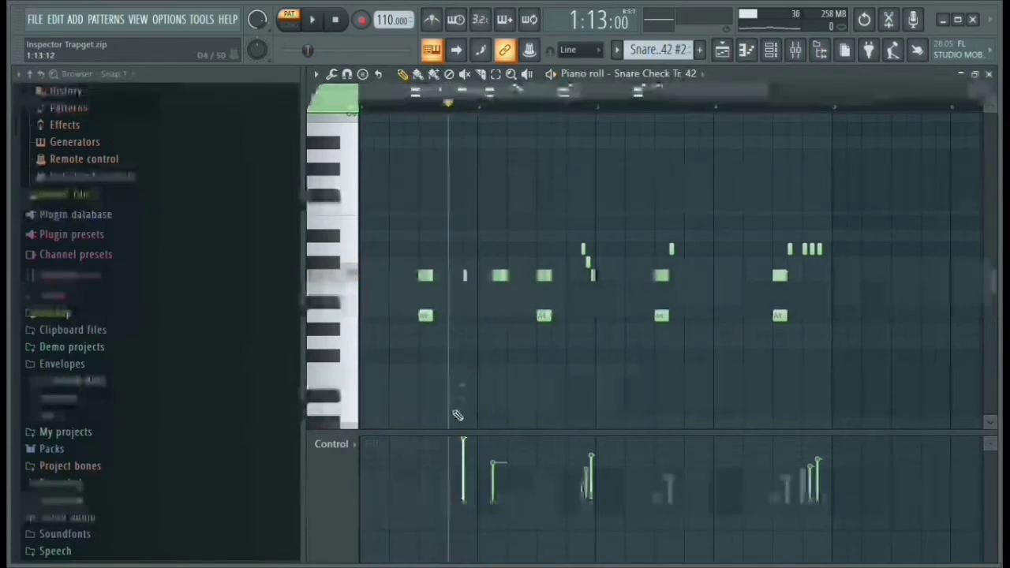
Lower the short bar 1 note's filter resonance in stages to about mid-range, auditioning the snare pattern after each change
{"action": "left_click", "coordinate": [462, 470]}
{"action": "key", "text": "space"}
{"action": "key", "text": "space"}
{"action": "left_click_drag", "start_coordinate": [462, 470], "coordinate": [467, 502]}
{"action": "key", "text": "space"}
{"action": "key", "text": "space"}
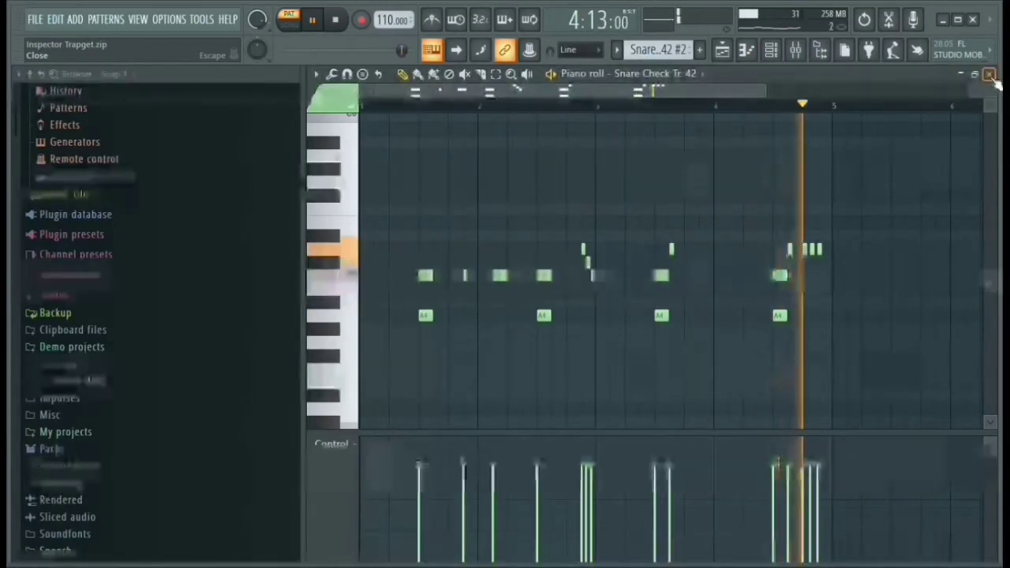
Stop playback, close the KICK-13 sample settings and find the DJ XBOX360 drum kits in the browser's Telegram Desktop folder
{"action": "key", "text": "space"}
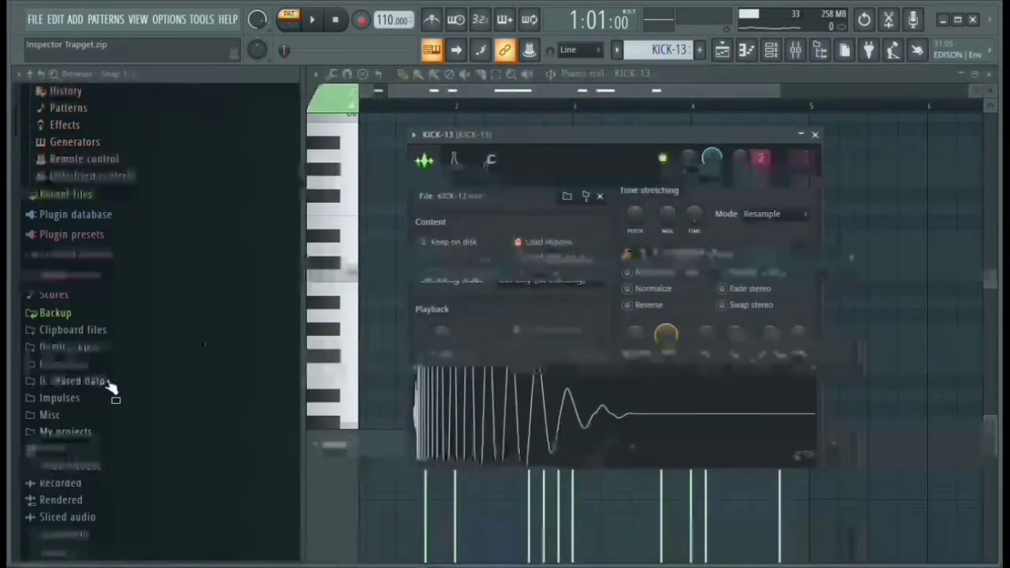
{"action": "scroll", "coordinate": [110, 386], "scroll_direction": "down", "scroll_amount": 7}
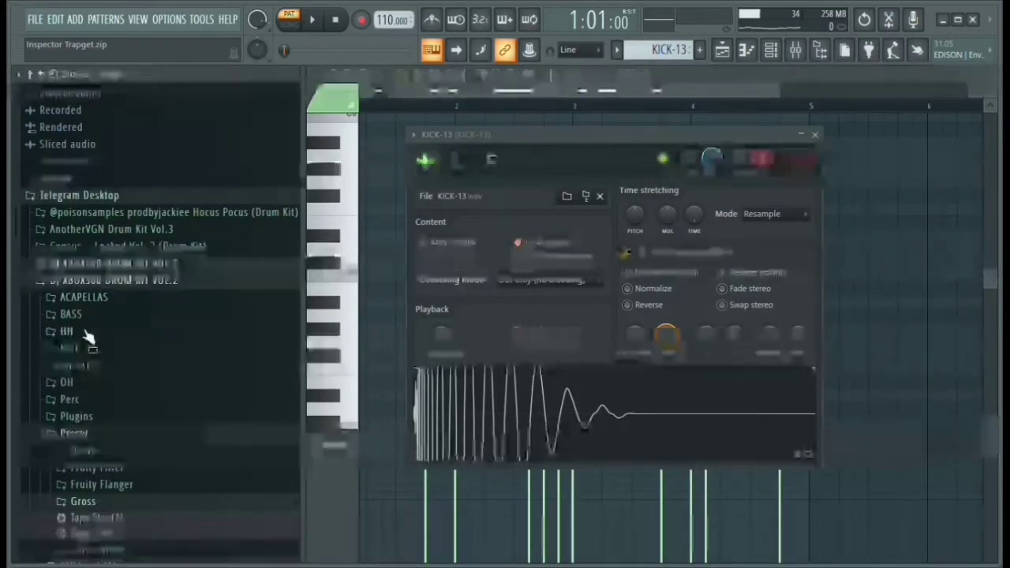
{"action": "left_click", "coordinate": [114, 280]}
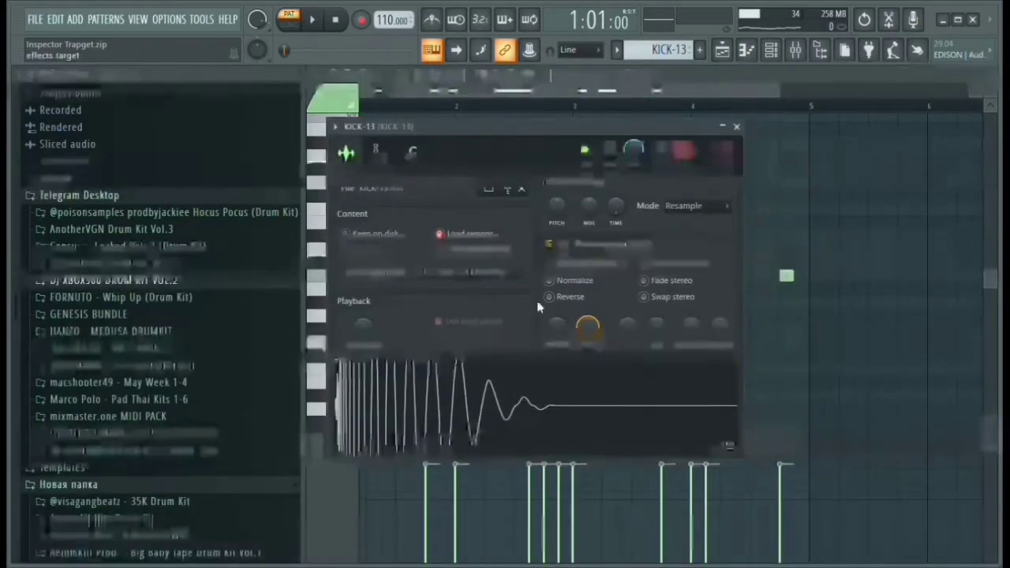
{"action": "left_click", "coordinate": [736, 127]}
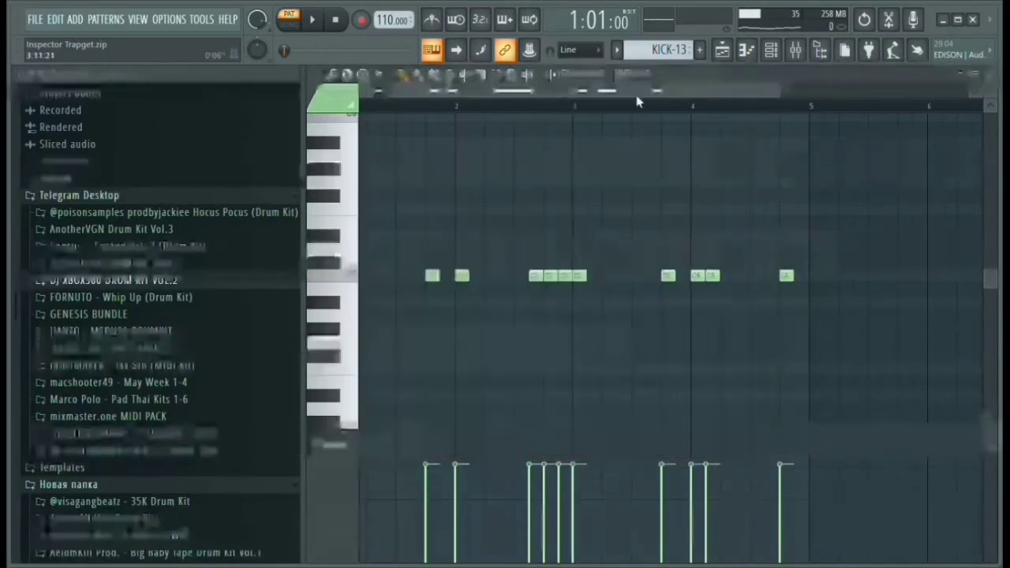
{"action": "left_click", "coordinate": [107, 280]}
{"action": "scroll", "coordinate": [103, 269], "scroll_direction": "up", "scroll_amount": 5}
{"action": "left_click", "coordinate": [104, 276]}
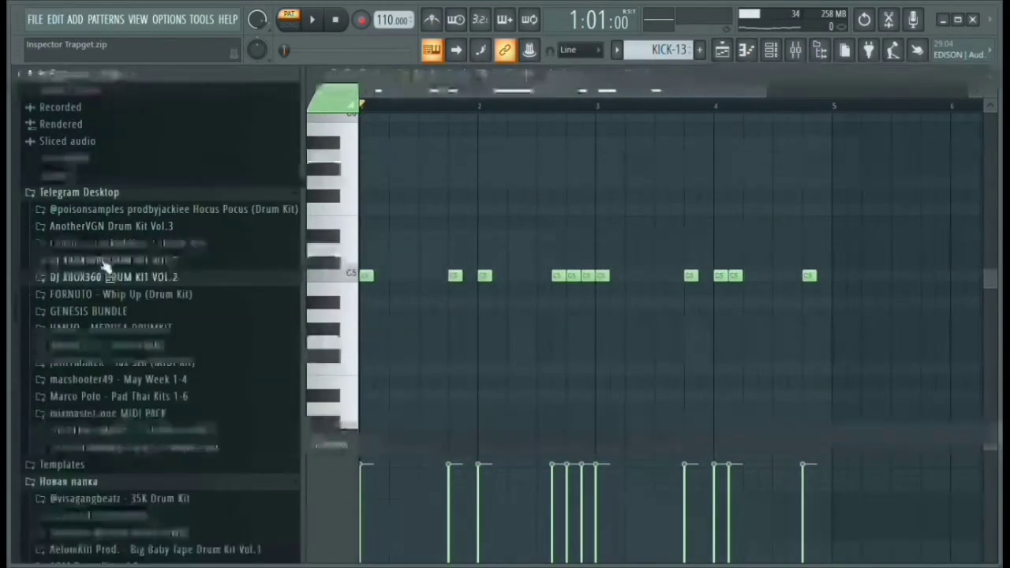
Audition KICK-9, KICK-8 and KICK-7 from the KICK folder of DJ XBOX360 DRUM KIT VOL.1, and play the KICK-13 pattern through bar 4
{"action": "left_click", "coordinate": [107, 261]}
{"action": "left_click", "coordinate": [71, 362]}
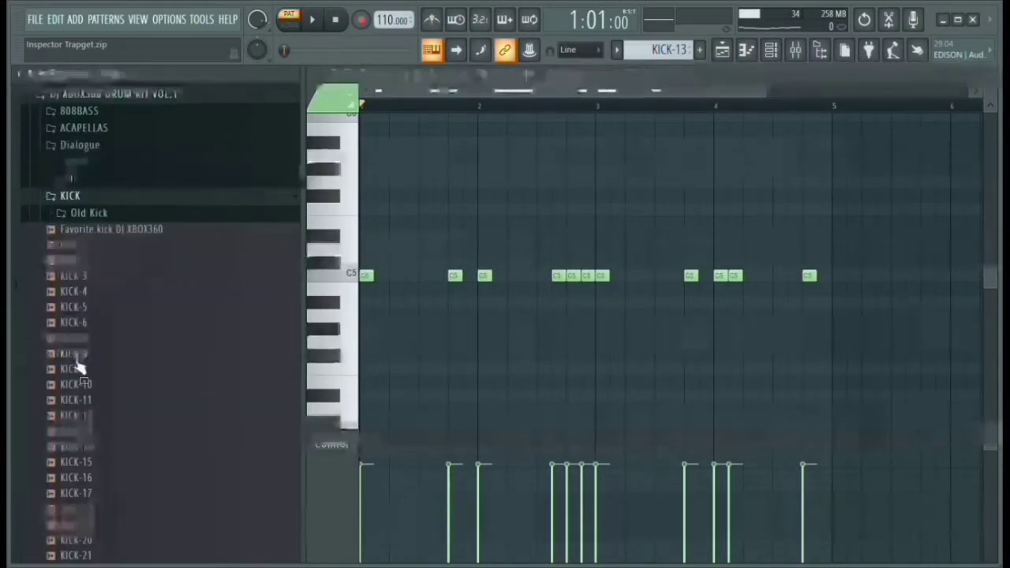
{"action": "left_click", "coordinate": [87, 375]}
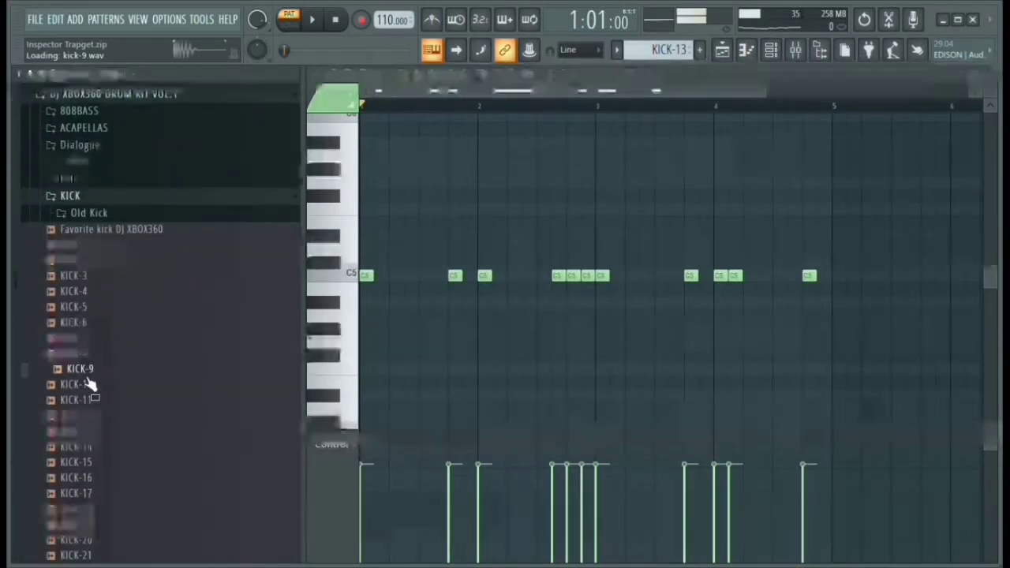
{"action": "left_click", "coordinate": [83, 355]}
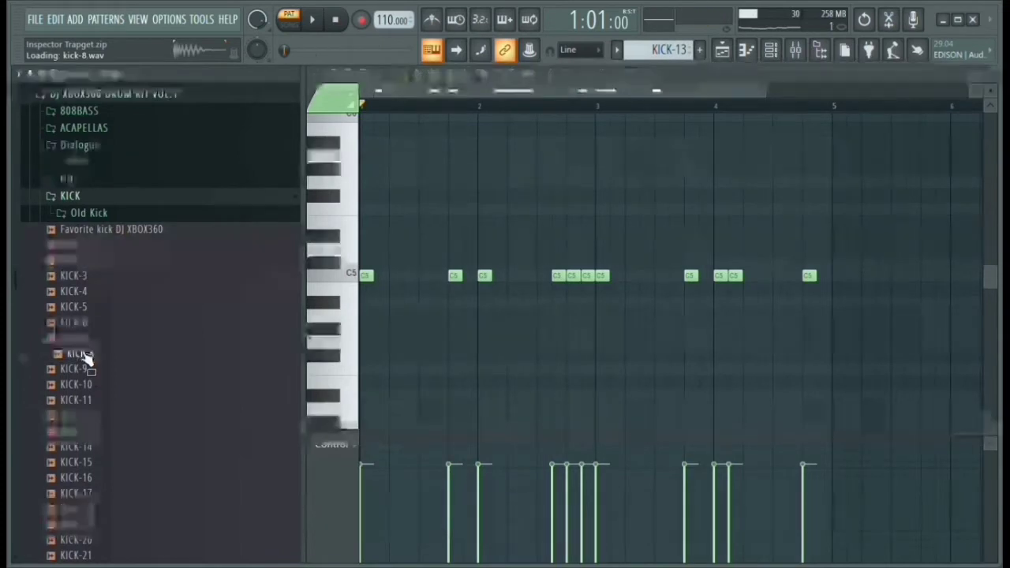
{"action": "left_click", "coordinate": [83, 341]}
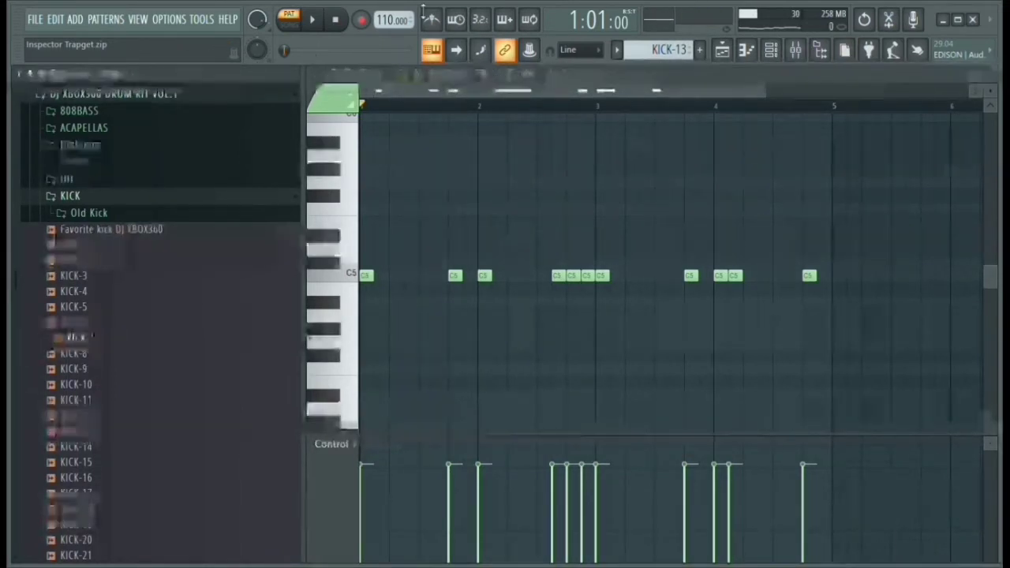
{"action": "key", "text": "space"}
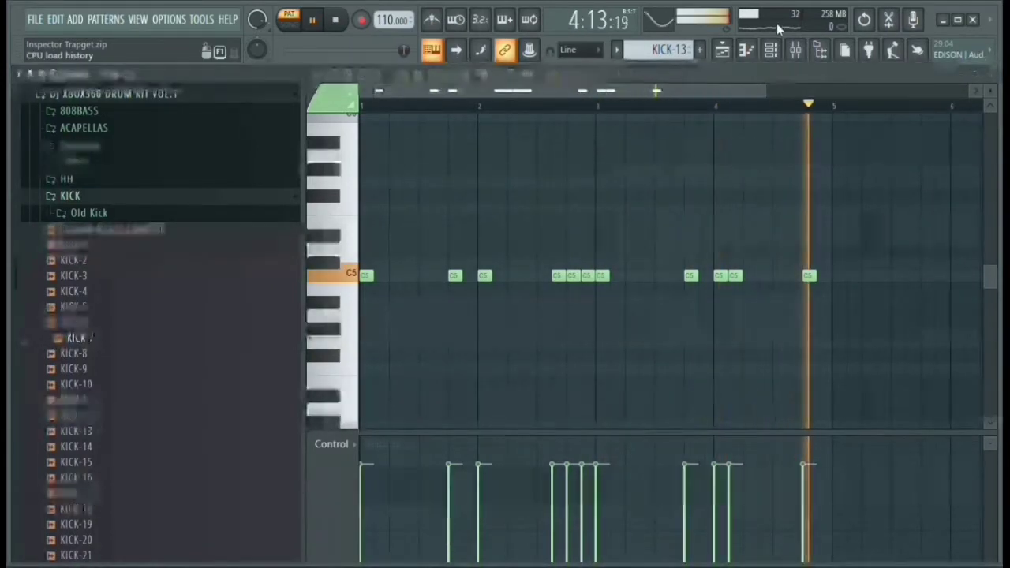
{"action": "key", "text": "space"}
Inspect the limiter and compressor settings of the Fruity Limiter on the 808-8 mixer insert
{"action": "left_click", "coordinate": [795, 50]}
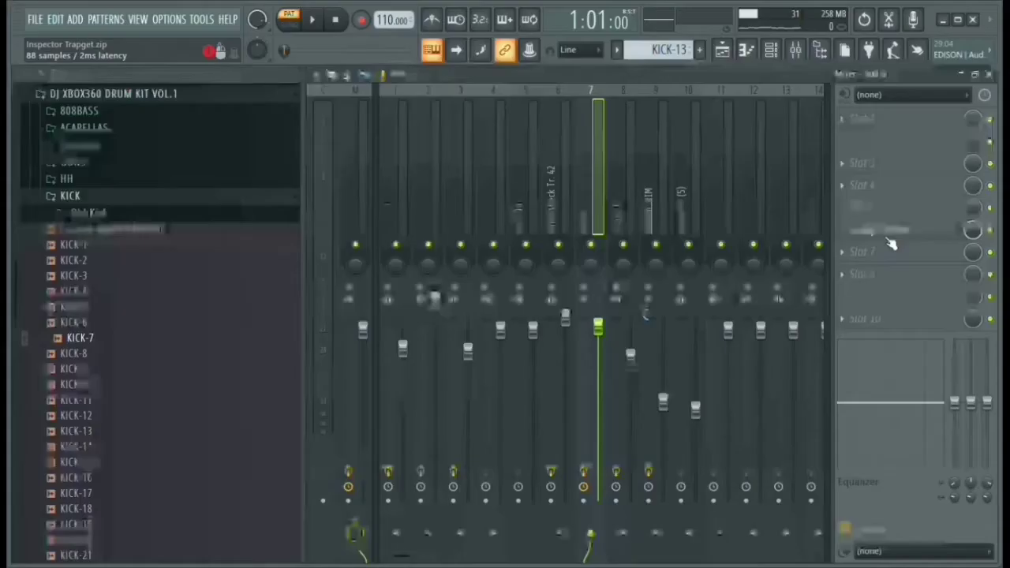
{"action": "left_click", "coordinate": [889, 231]}
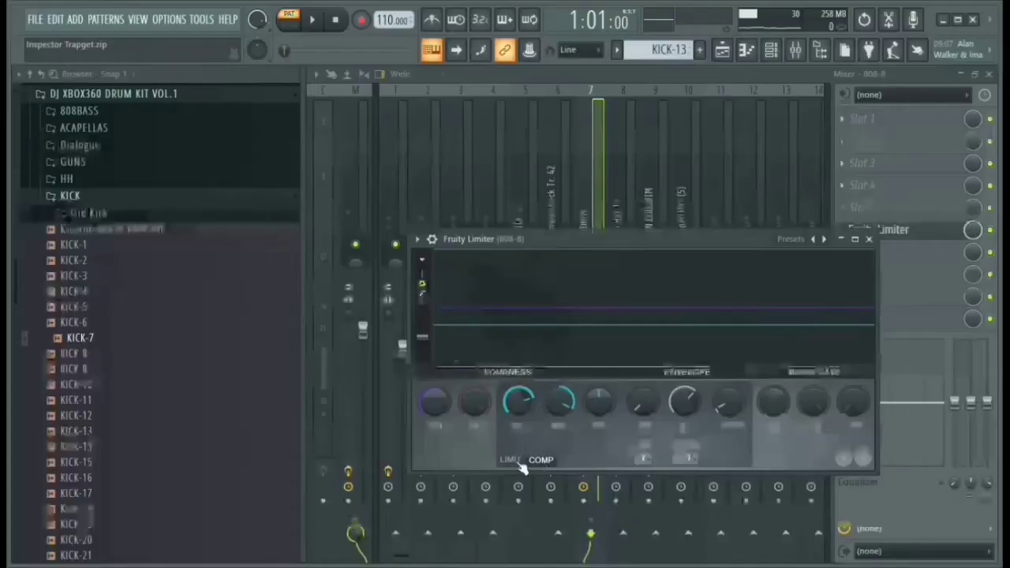
{"action": "left_click", "coordinate": [536, 383]}
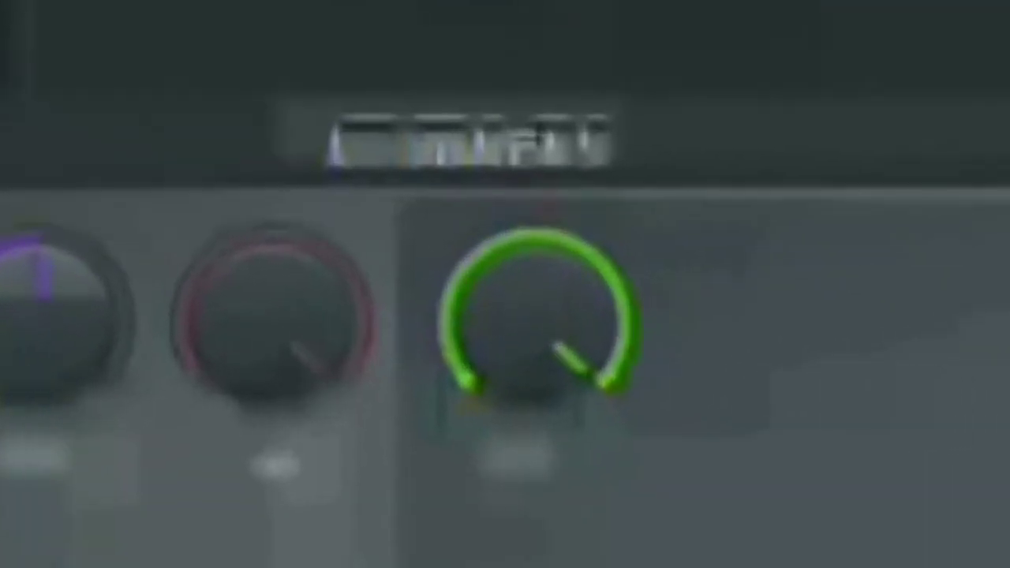
{"action": "left_click", "coordinate": [547, 466]}
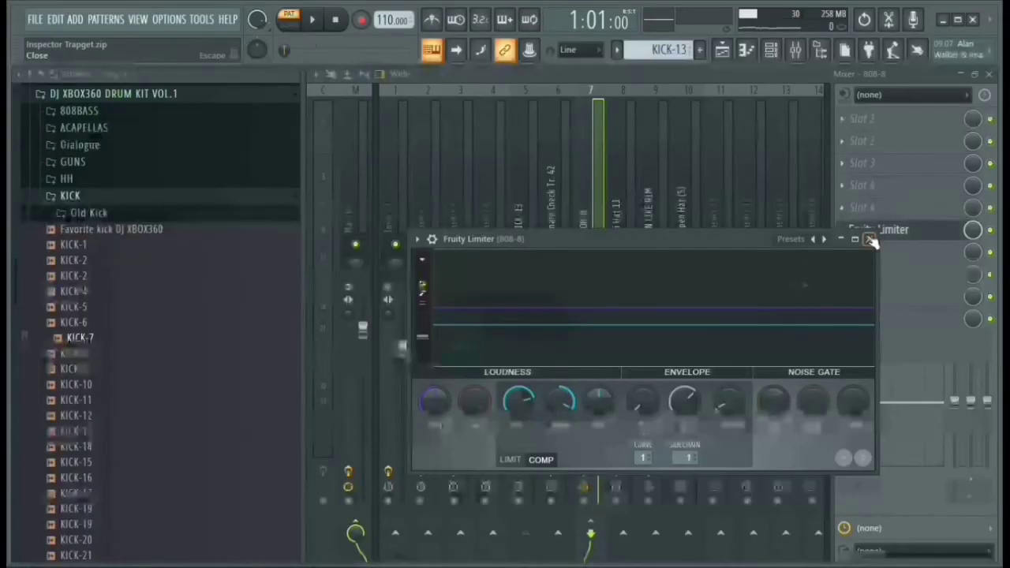
{"action": "left_click", "coordinate": [870, 241]}
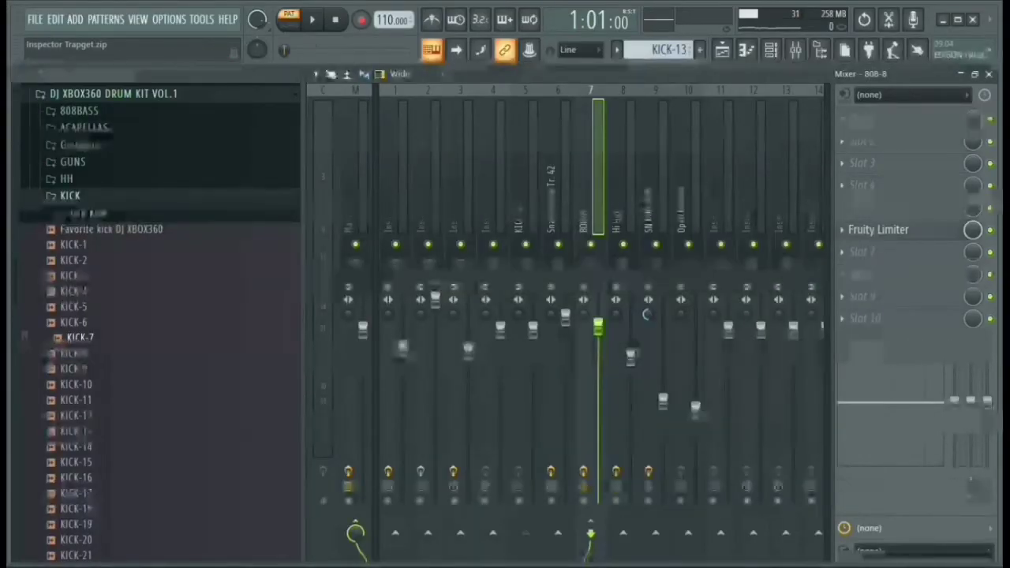
{"action": "left_click", "coordinate": [987, 74]}
Open the 808-8 pattern from the playlist in the piano roll and show its channel's sample settings
{"action": "left_click", "coordinate": [987, 74]}
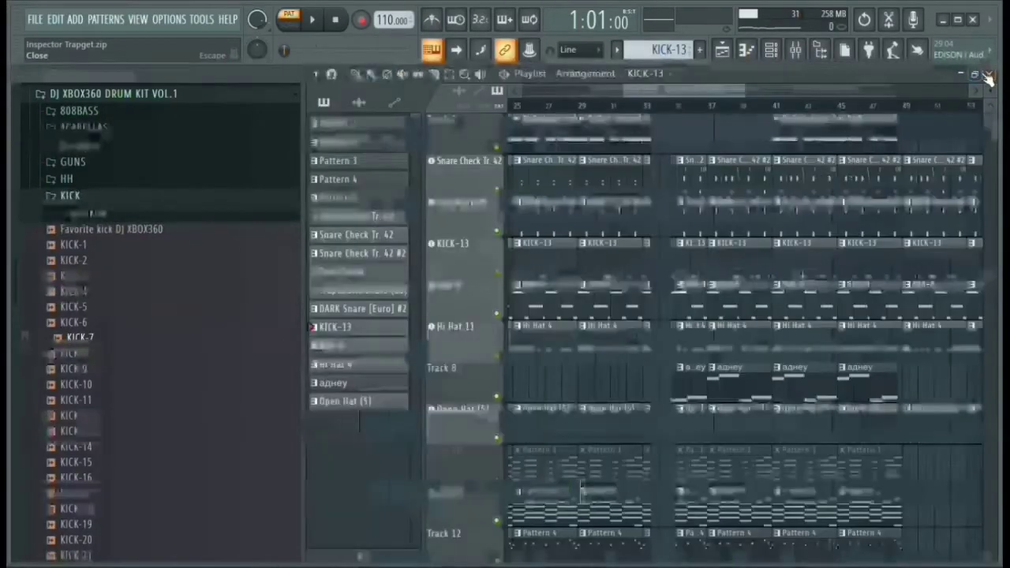
{"action": "scroll", "coordinate": [560, 116], "scroll_direction": "up", "scroll_amount": 4}
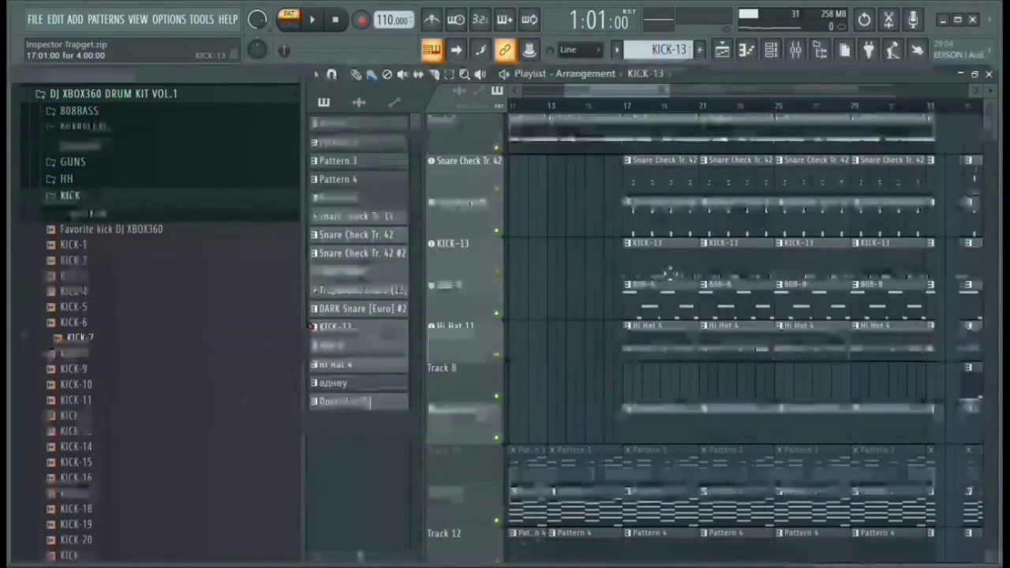
{"action": "double_click", "coordinate": [670, 305]}
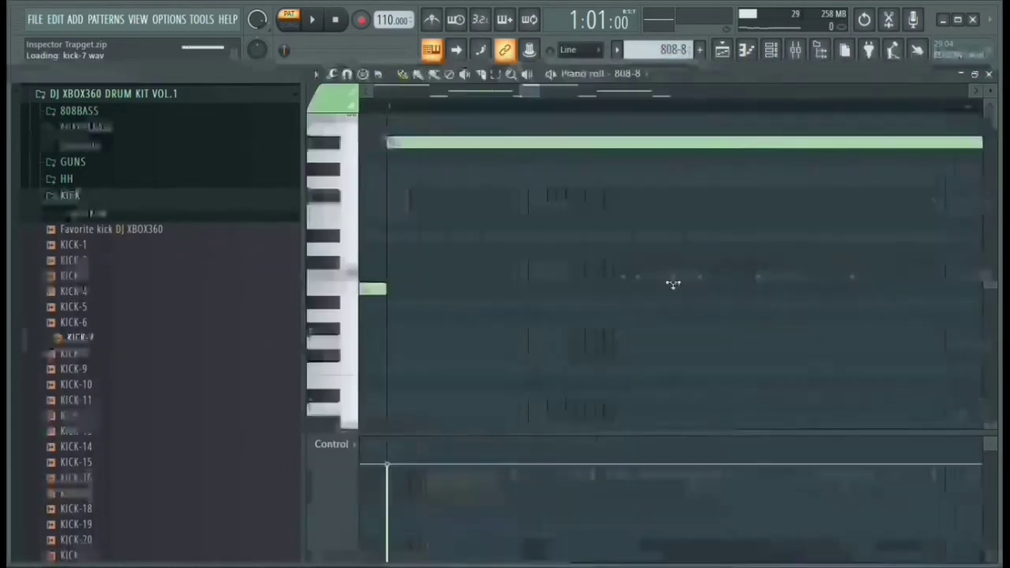
{"action": "right_click", "coordinate": [621, 78]}
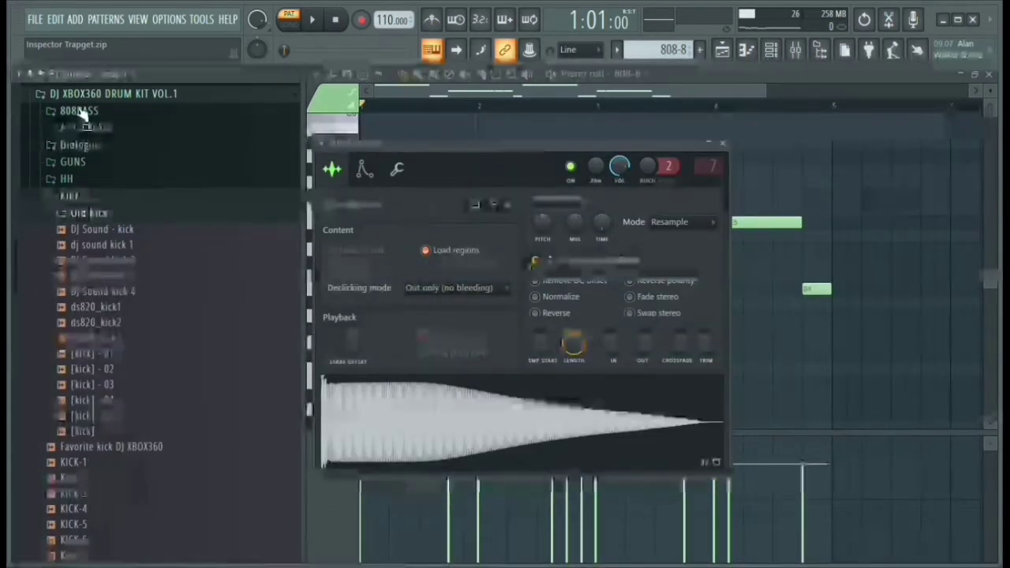
Open the 808BASS folder of DJ XBOX360 DRUM KIT VOL.1 and audition the 808-8 sample
{"action": "left_click", "coordinate": [79, 95]}
{"action": "left_click", "coordinate": [80, 97]}
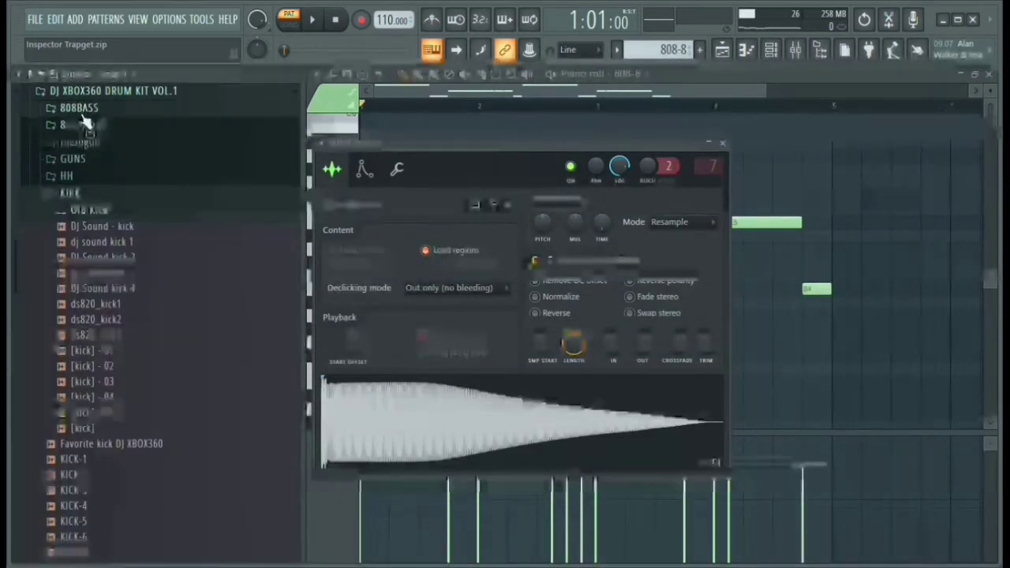
{"action": "left_click", "coordinate": [82, 112]}
{"action": "left_click", "coordinate": [85, 249]}
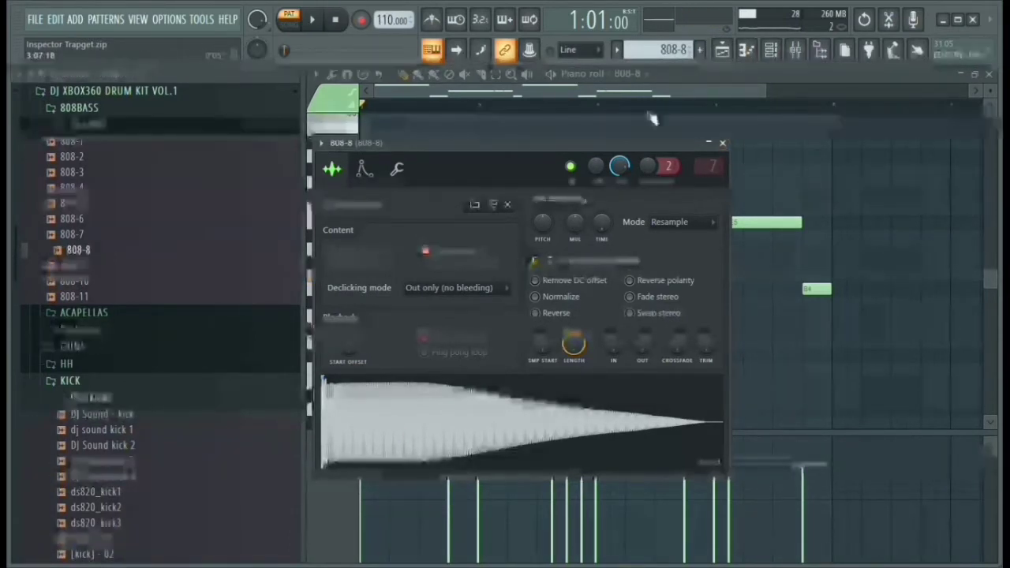
Check the 808-8 channel's envelope settings and look over its entry in the channel rack
{"action": "left_click", "coordinate": [363, 169]}
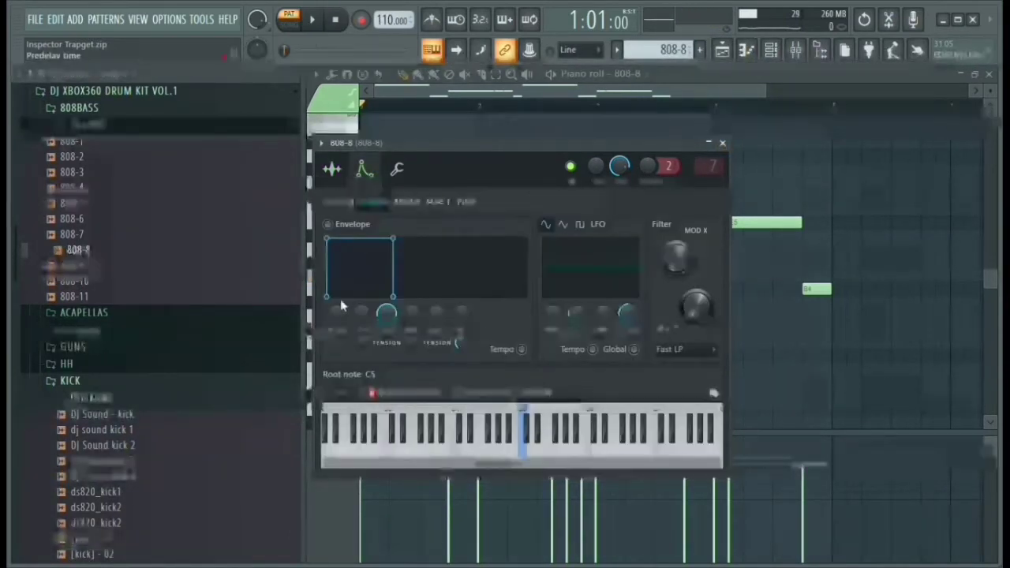
{"action": "left_click", "coordinate": [722, 143]}
{"action": "left_click", "coordinate": [770, 51]}
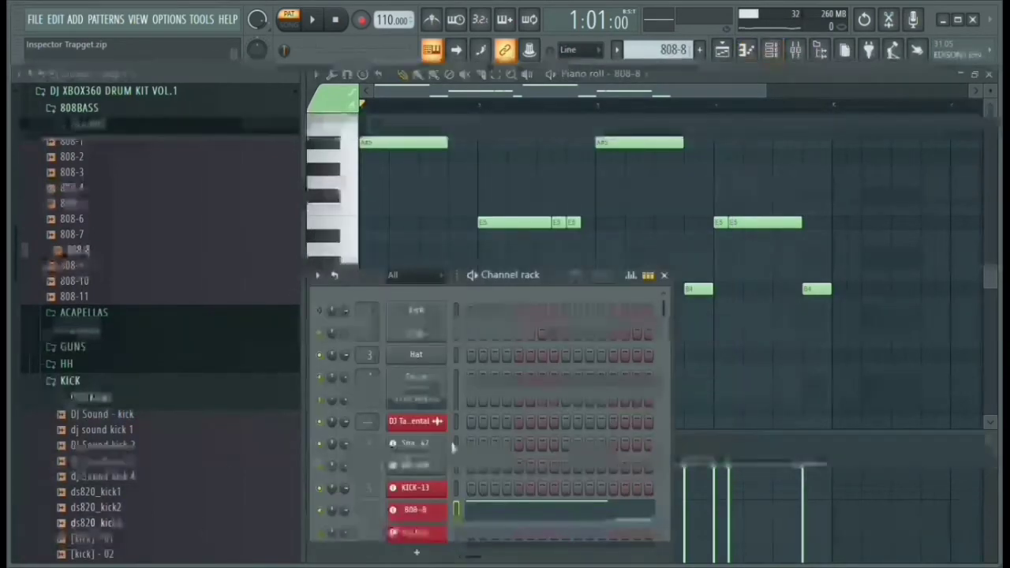
{"action": "scroll", "coordinate": [446, 446], "scroll_direction": "down", "scroll_amount": 3}
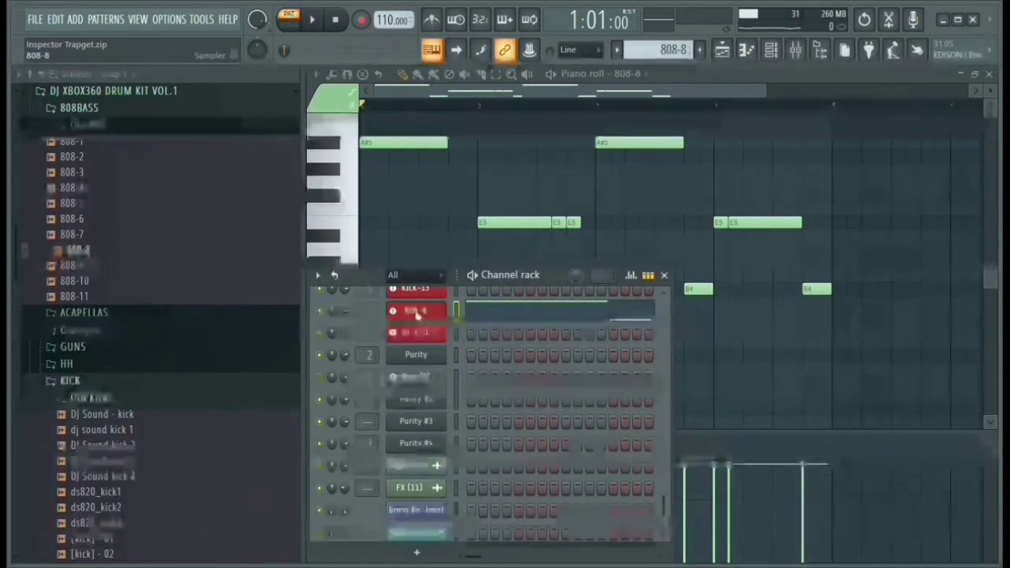
{"action": "left_click", "coordinate": [664, 276]}
Examine the 808-8 bass notes in the piano roll and play the pattern through bar 4
{"action": "scroll", "coordinate": [611, 245], "scroll_direction": "up", "scroll_amount": 3}
{"action": "scroll", "coordinate": [613, 245], "scroll_direction": "down", "scroll_amount": 2}
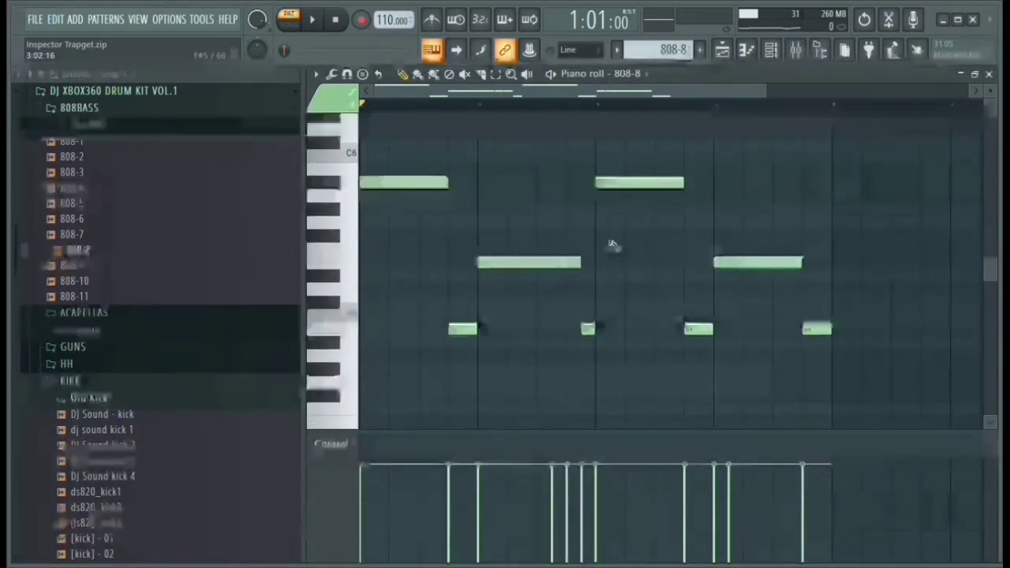
{"action": "key", "text": "space"}
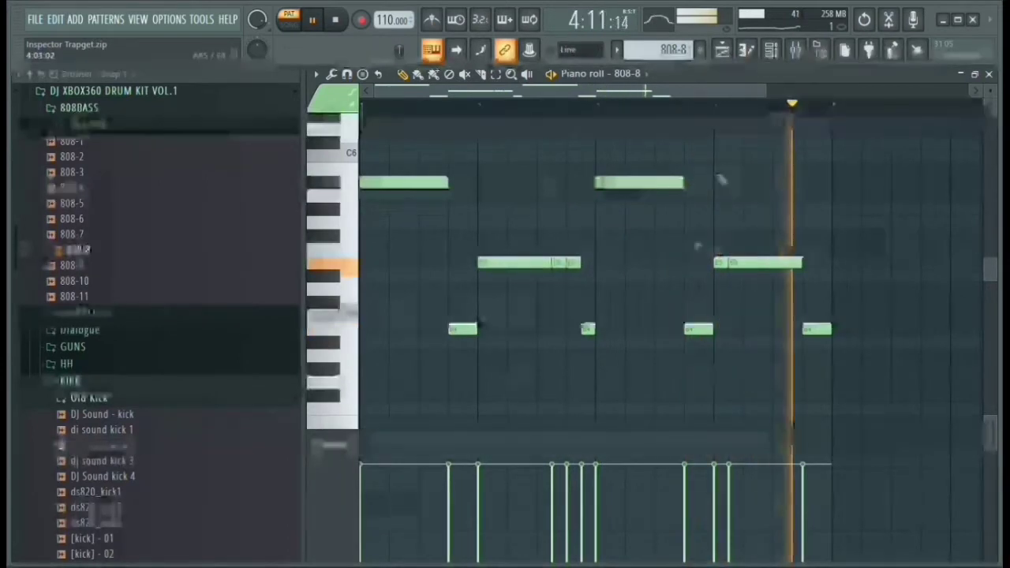
{"action": "key", "text": "space"}
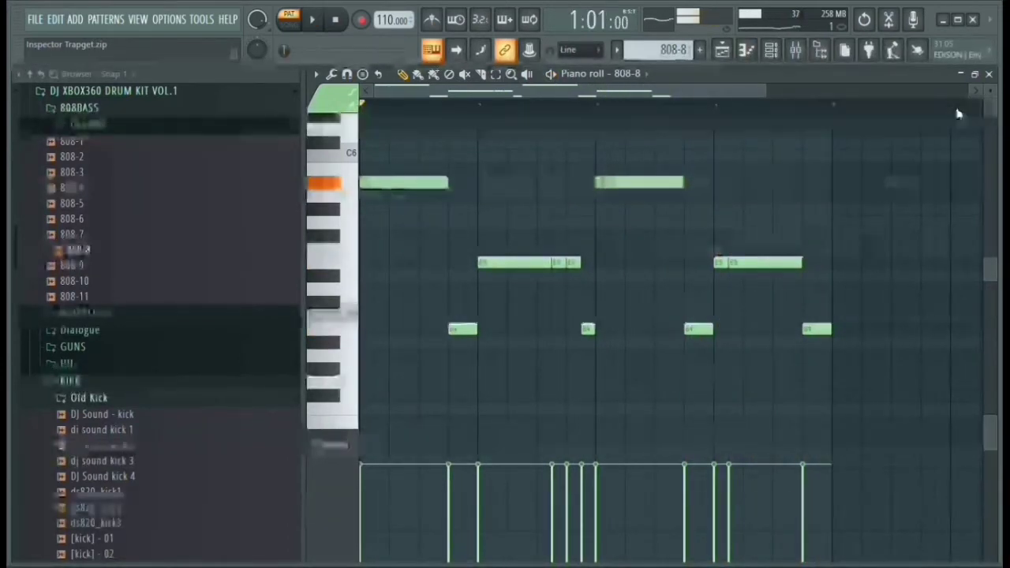
Recheck the 808-8 channel's sample settings and return to the playlist
{"action": "right_click", "coordinate": [635, 80]}
{"action": "left_click", "coordinate": [346, 169]}
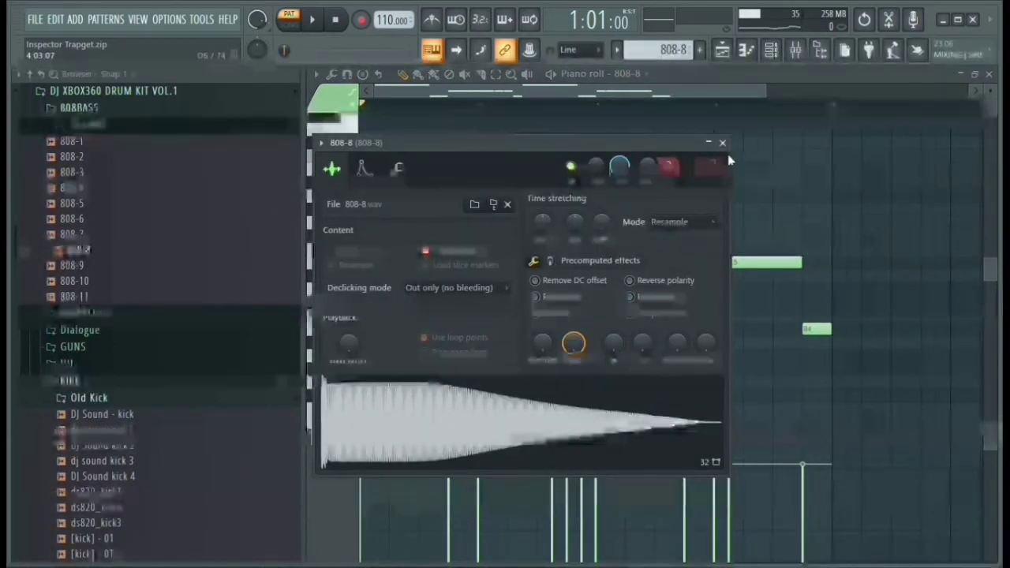
{"action": "left_click", "coordinate": [908, 116]}
{"action": "left_click", "coordinate": [988, 75]}
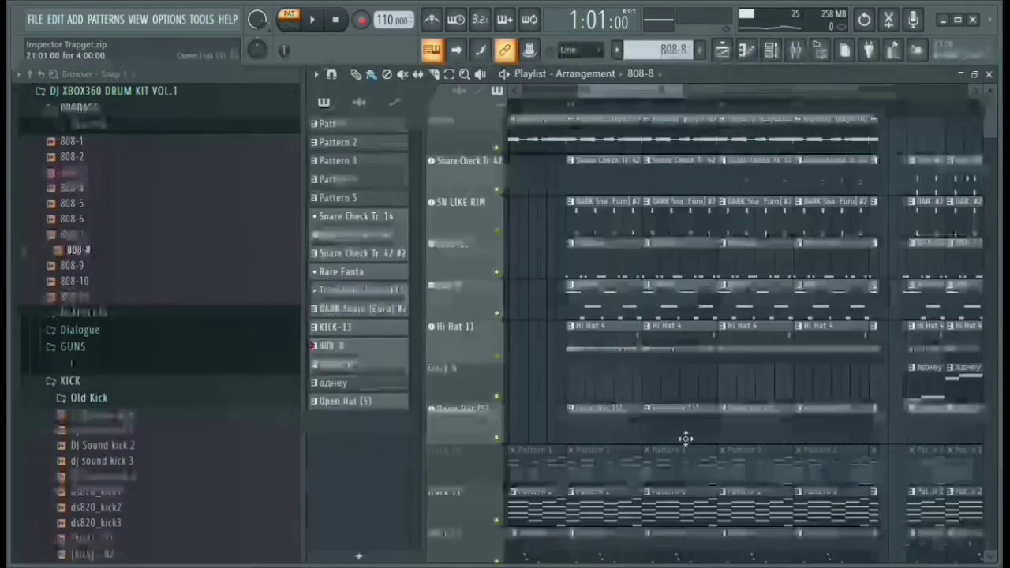
Open the Hi Hat 4 pattern in the piano roll, examine its rolls, and check the Hi Hat 11 sample settings
{"action": "double_click", "coordinate": [610, 353]}
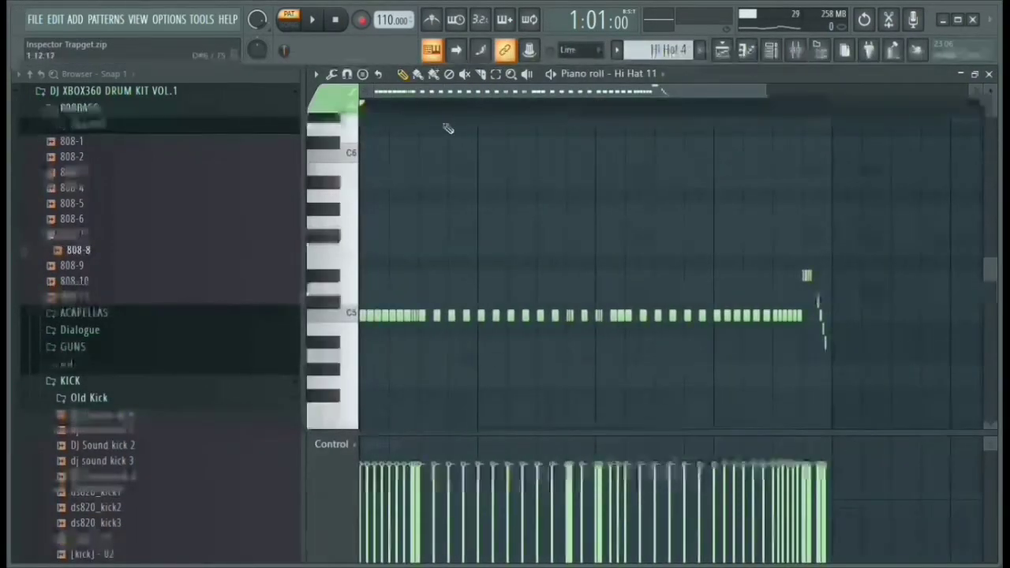
{"action": "scroll", "coordinate": [417, 118], "scroll_direction": "up", "scroll_amount": 1}
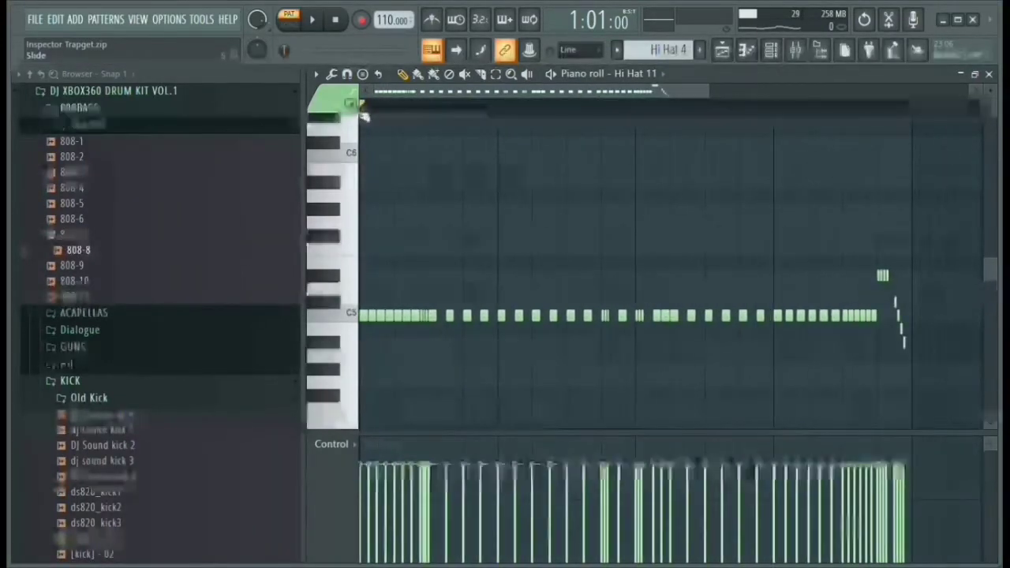
{"action": "scroll", "coordinate": [394, 109], "scroll_direction": "up", "scroll_amount": 3}
{"action": "right_click", "coordinate": [629, 79]}
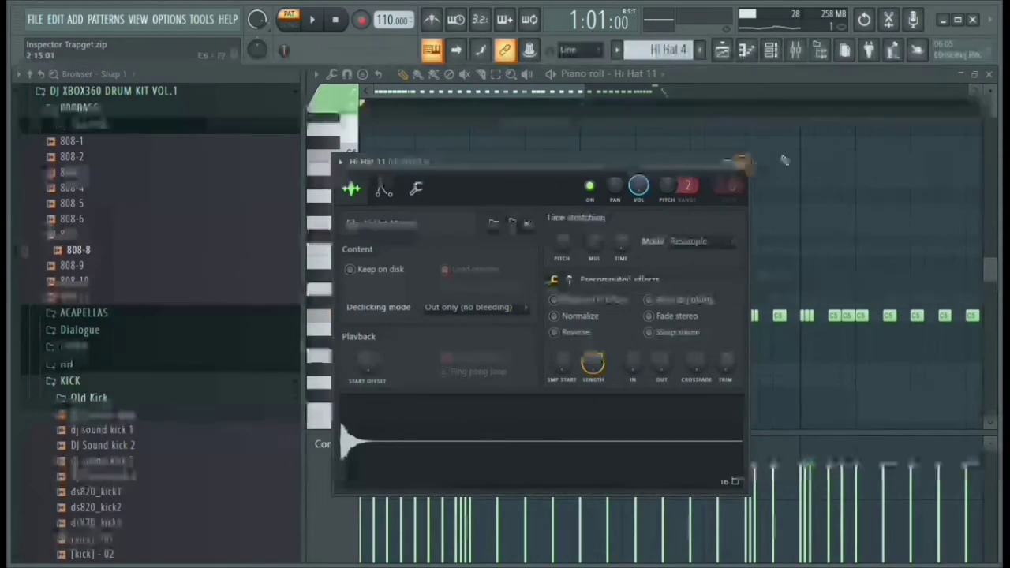
{"action": "left_click", "coordinate": [742, 162]}
Look over the playlist tracks down to the automation clips and open the mixer on the Hi Hat 11 insert
{"action": "left_click", "coordinate": [989, 73]}
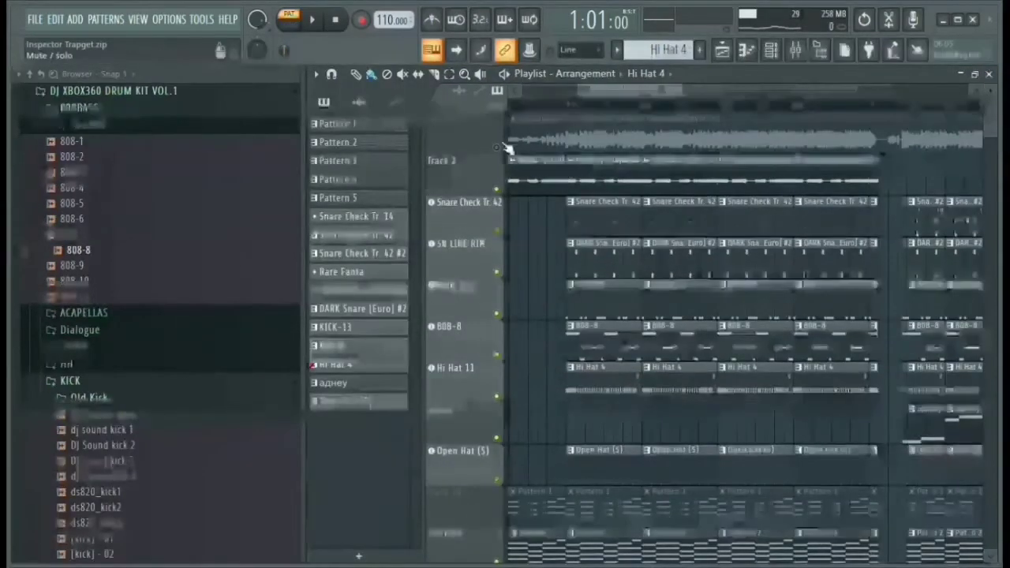
{"action": "scroll", "coordinate": [537, 237], "scroll_direction": "down", "scroll_amount": 6}
{"action": "scroll", "coordinate": [507, 449], "scroll_direction": "up", "scroll_amount": 6}
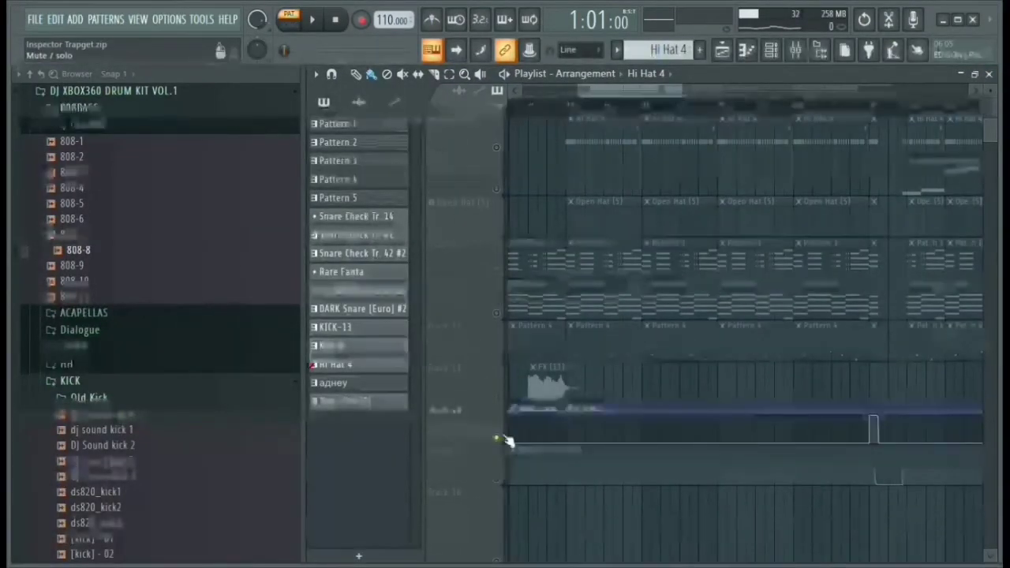
{"action": "left_click", "coordinate": [795, 51]}
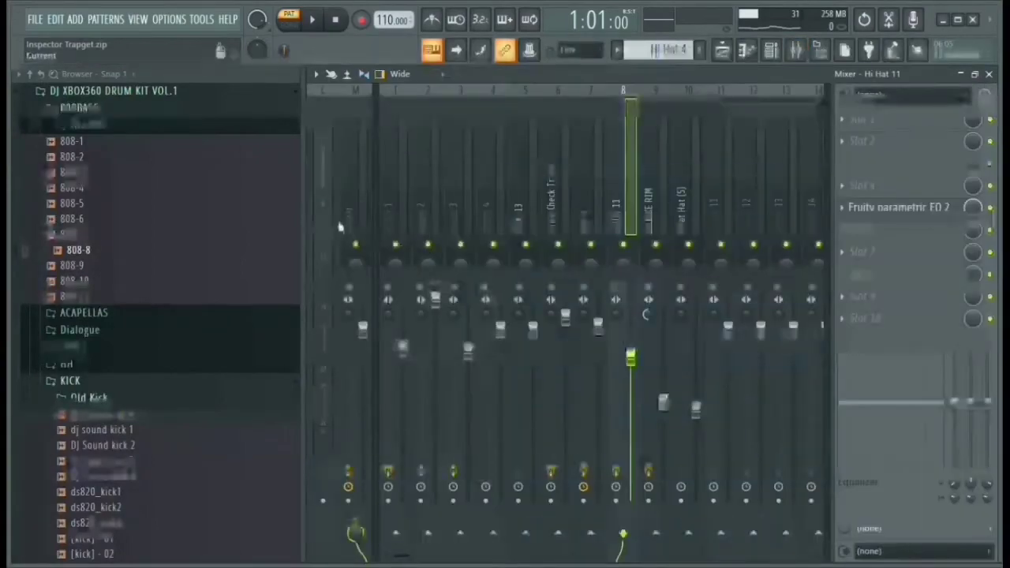
Examine the Fruity parametric EQ 2 curve on the Master track and enable the effect
{"action": "left_click", "coordinate": [358, 197]}
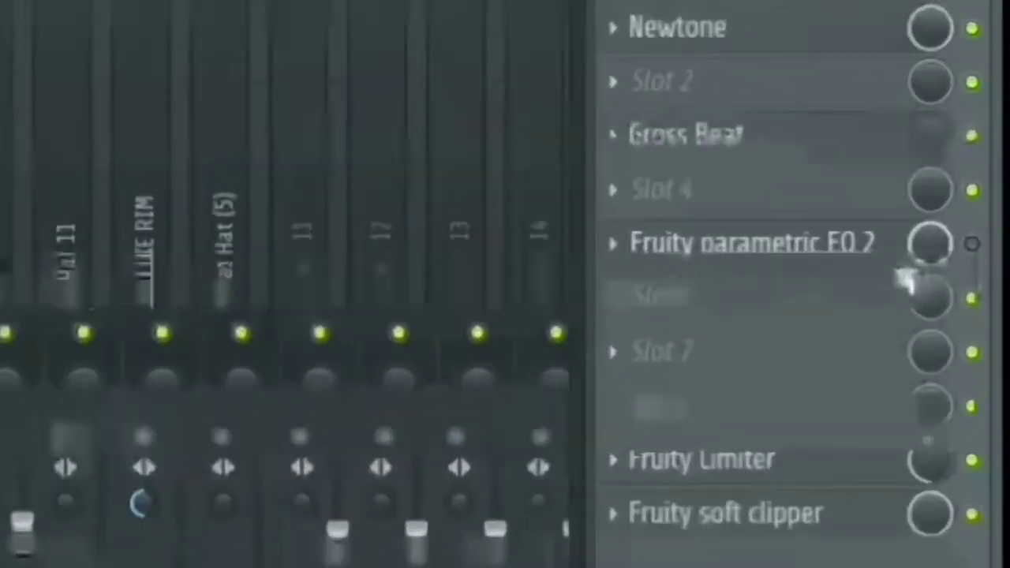
{"action": "left_click", "coordinate": [955, 221]}
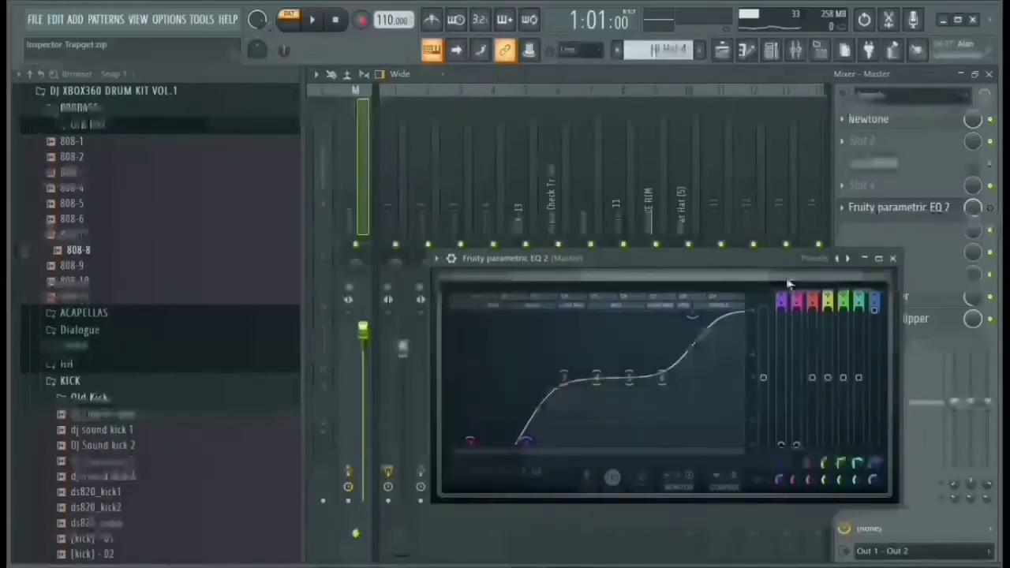
{"action": "left_click", "coordinate": [893, 258]}
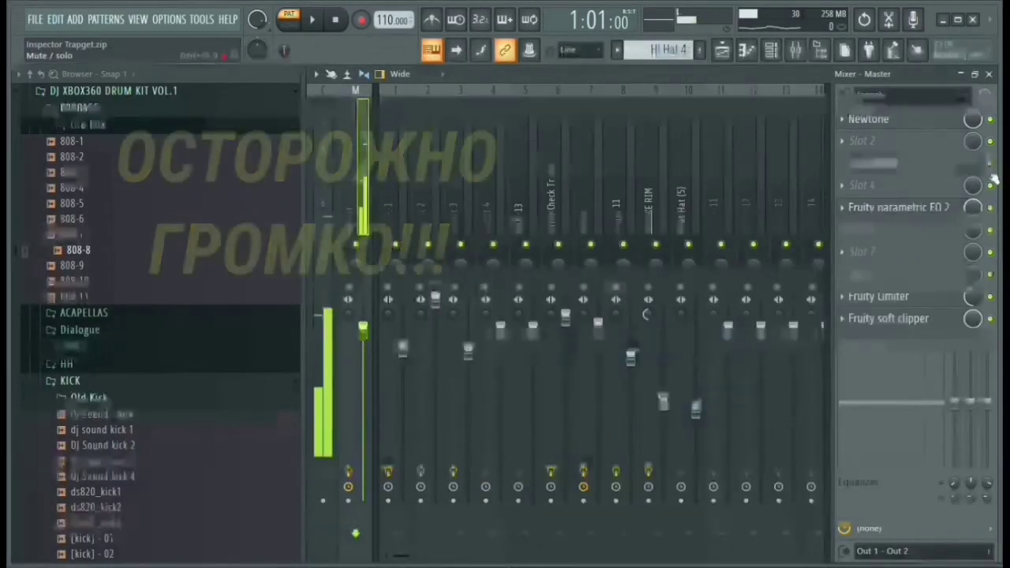
Play a short stretch of the arrangement from bar 17 with the Master EQ enabled
{"action": "left_click", "coordinate": [988, 73]}
{"action": "left_click", "coordinate": [575, 100]}
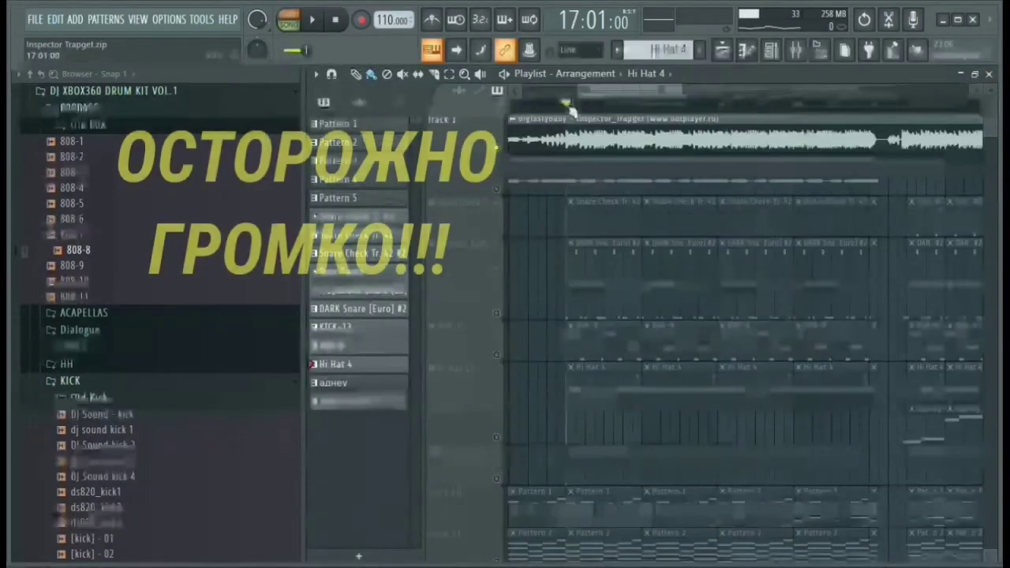
{"action": "key", "text": "space"}
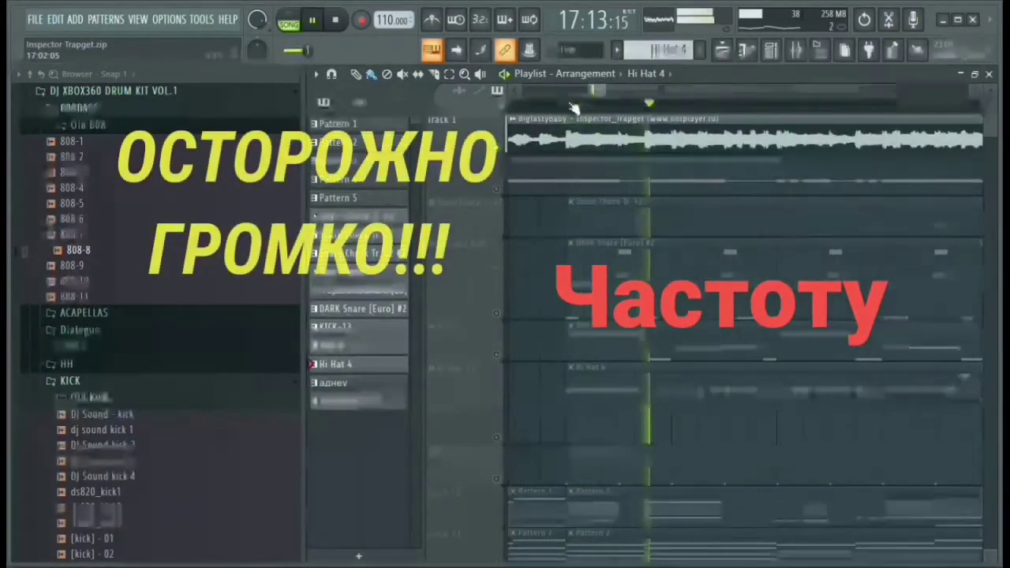
{"action": "key", "text": "space"}
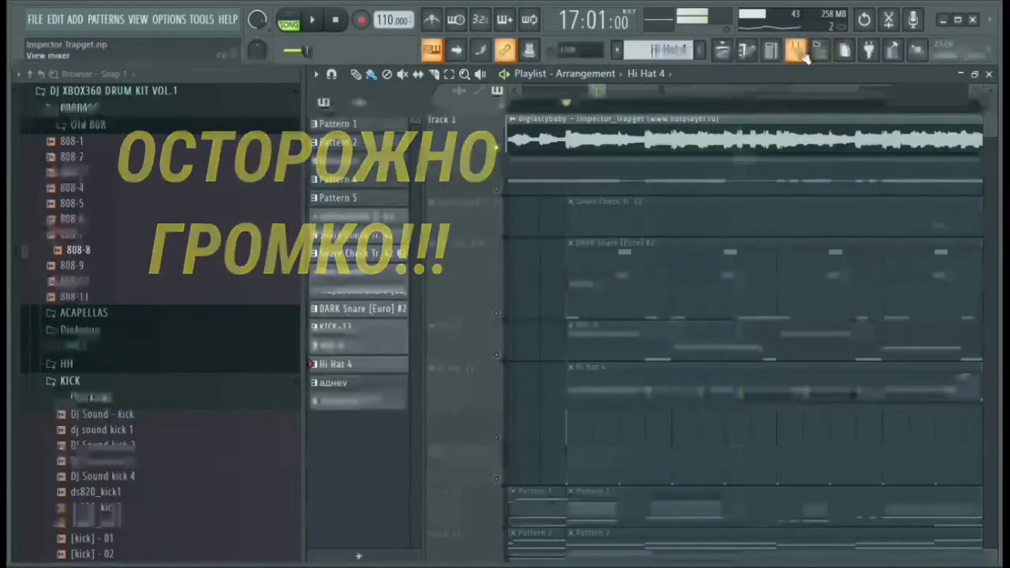
Disable Fruity parametric EQ 2 on the Master track and recheck its curve
{"action": "left_click", "coordinate": [795, 50]}
{"action": "left_click", "coordinate": [989, 207]}
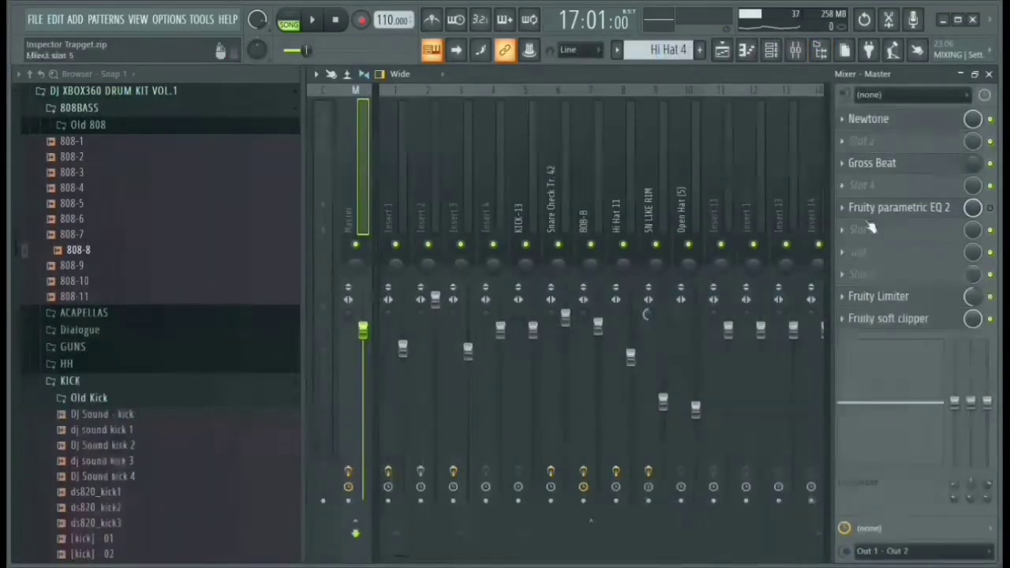
{"action": "left_click", "coordinate": [927, 209]}
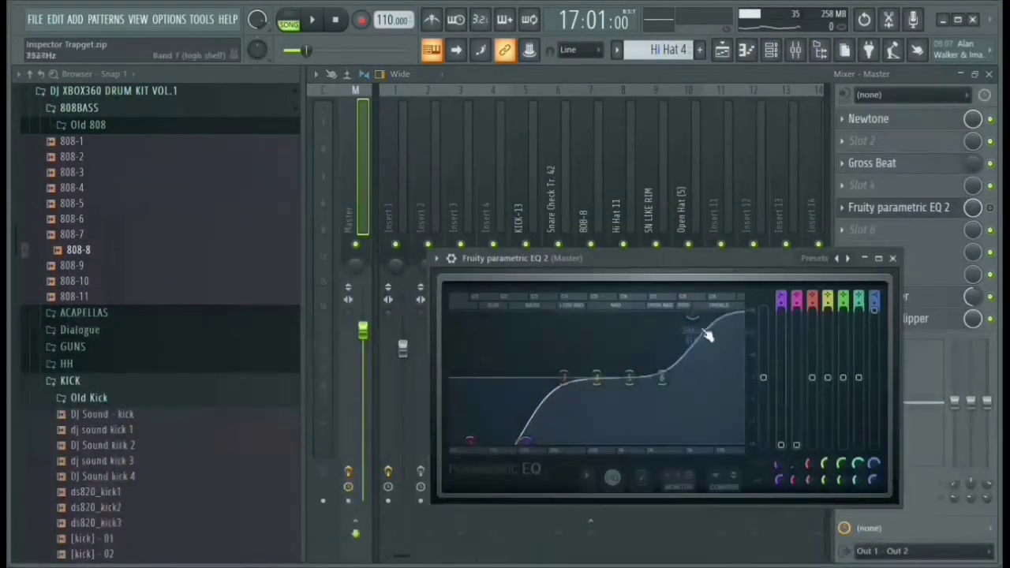
{"action": "left_click", "coordinate": [892, 259]}
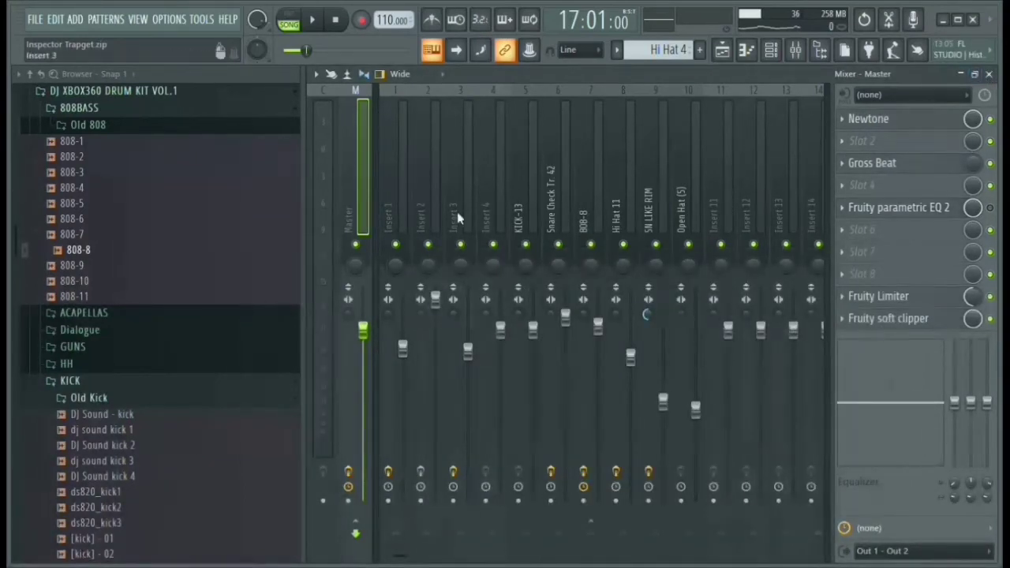
Examine the high bands of Fruity parametric EQ 2 on the Hi Hat 11 insert and return to the playlist
{"action": "left_click", "coordinate": [567, 203]}
{"action": "left_click", "coordinate": [630, 203]}
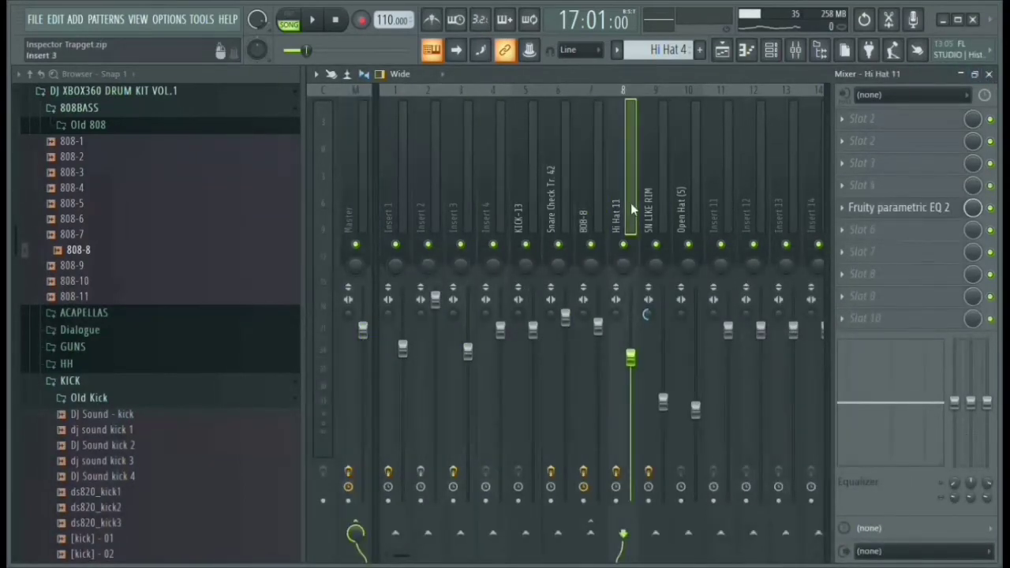
{"action": "left_click", "coordinate": [882, 211]}
{"action": "left_click_drag", "start_coordinate": [709, 373], "coordinate": [733, 398]}
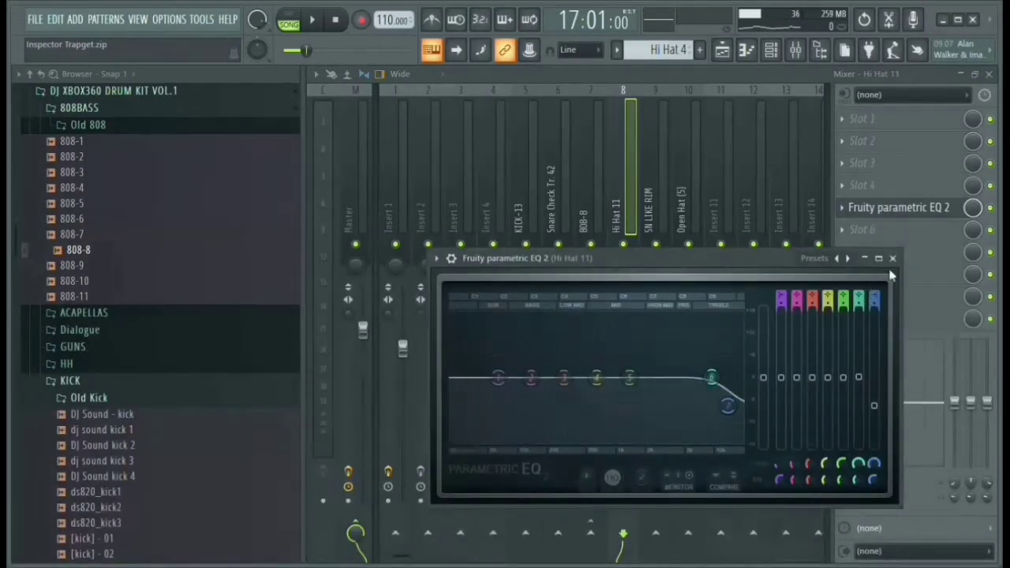
{"action": "left_click", "coordinate": [924, 209]}
{"action": "key", "text": "F5"}
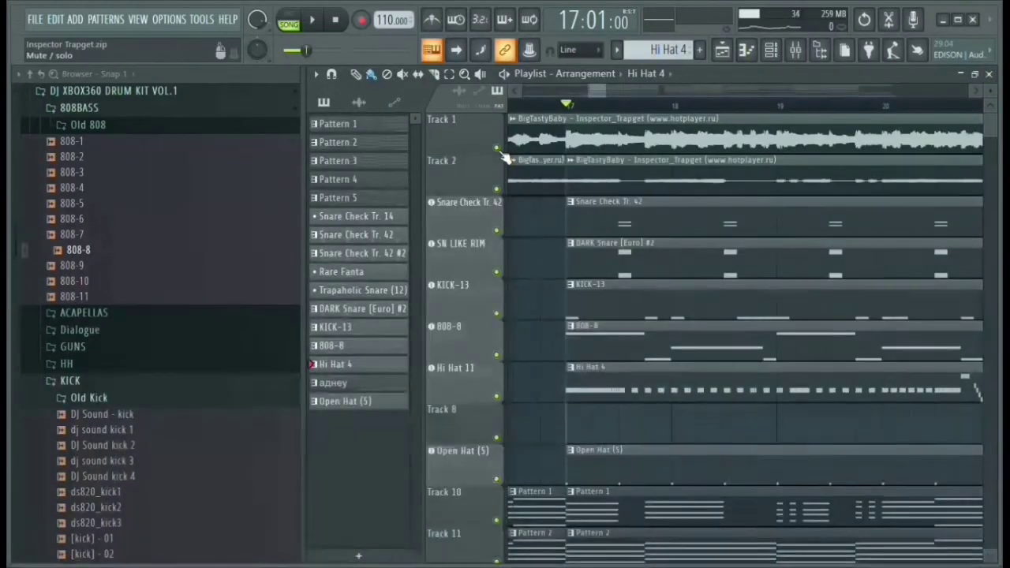
Mute Track 1 and Track 10 in the playlist
{"action": "scroll", "coordinate": [503, 155], "scroll_direction": "down", "scroll_amount": 5}
{"action": "left_click", "coordinate": [496, 273]}
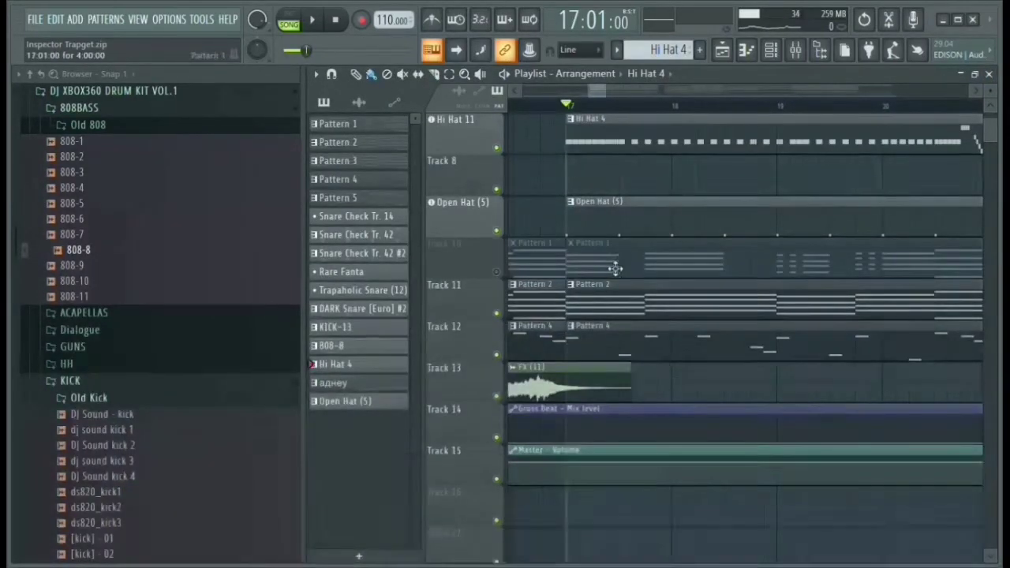
{"action": "scroll", "coordinate": [623, 223], "scroll_direction": "up", "scroll_amount": 6}
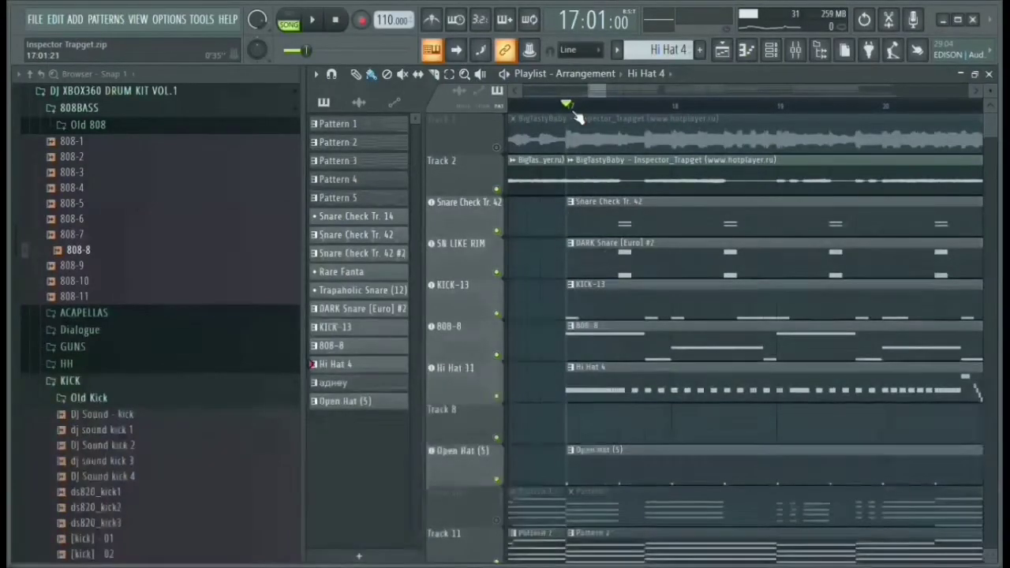
Open the Hi Hat 4 pattern in the piano roll, examine its notes, and play it through bar 4
{"action": "scroll", "coordinate": [579, 122], "scroll_direction": "down", "scroll_amount": 4}
{"action": "scroll", "coordinate": [577, 382], "scroll_direction": "down", "scroll_amount": 4}
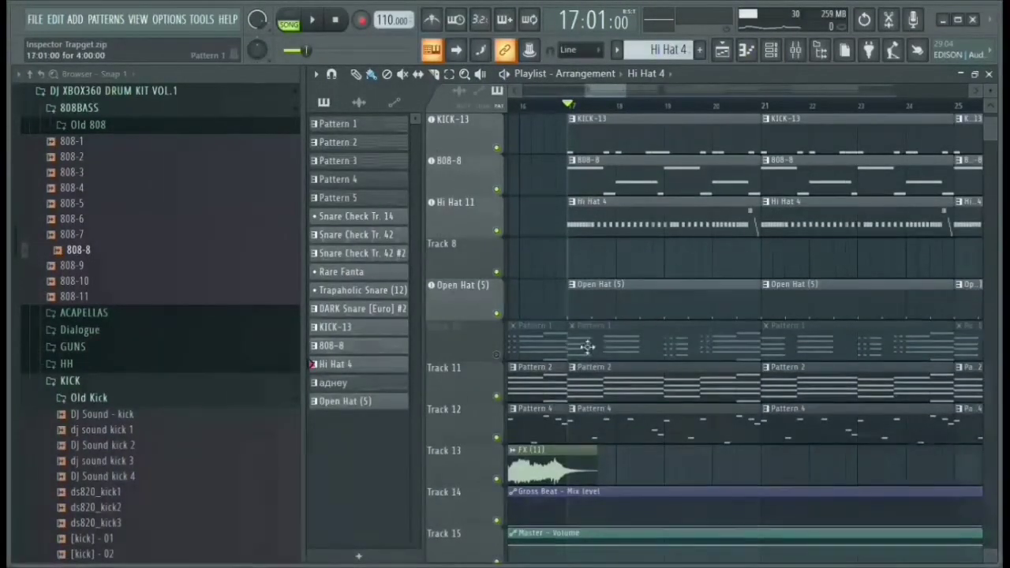
{"action": "double_click", "coordinate": [647, 213]}
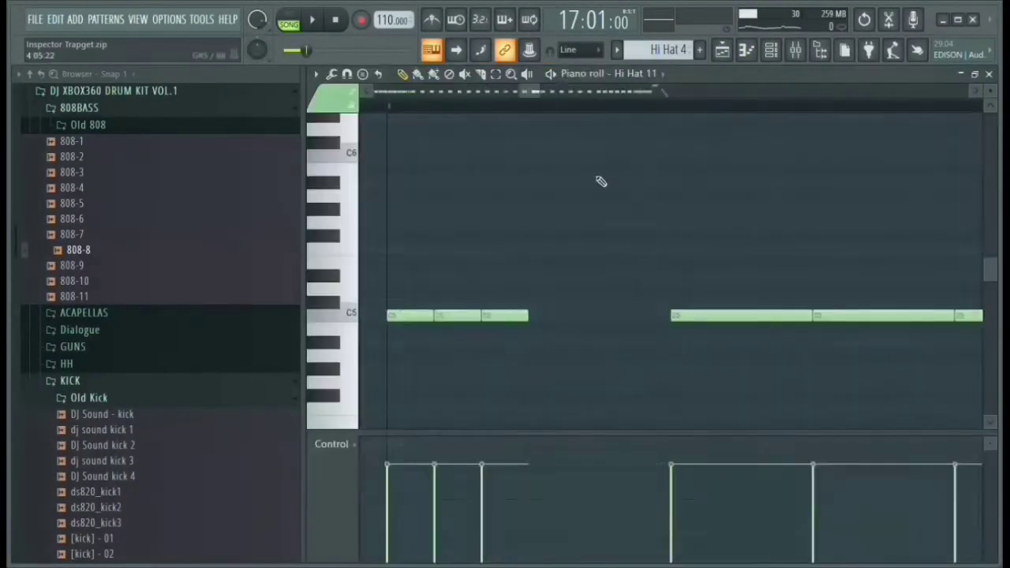
{"action": "scroll", "coordinate": [490, 109], "scroll_direction": "down", "scroll_amount": 5}
{"action": "scroll", "coordinate": [458, 91], "scroll_direction": "left", "scroll_amount": 3}
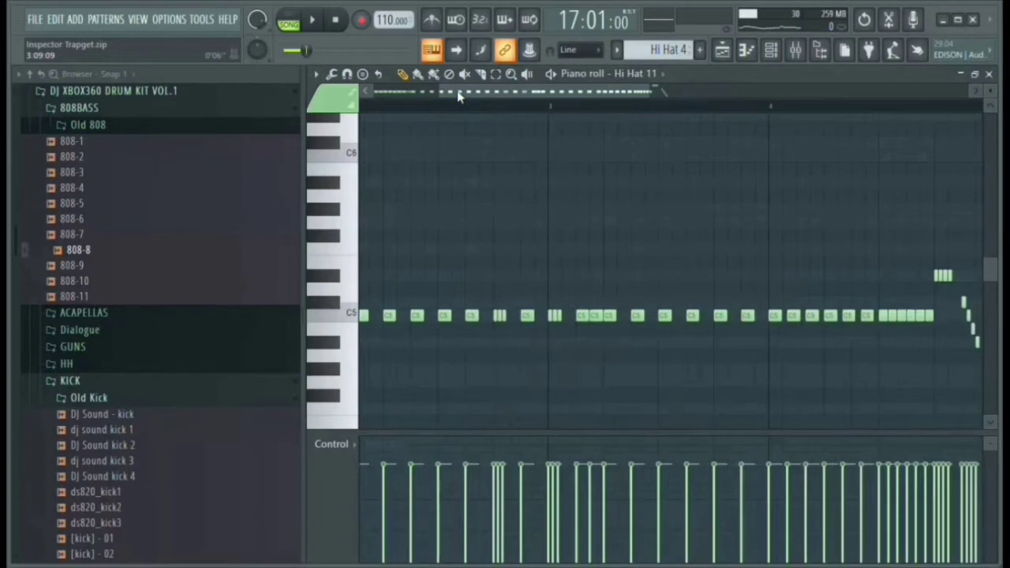
{"action": "left_click_drag", "start_coordinate": [458, 94], "coordinate": [371, 93]}
{"action": "key", "text": "space"}
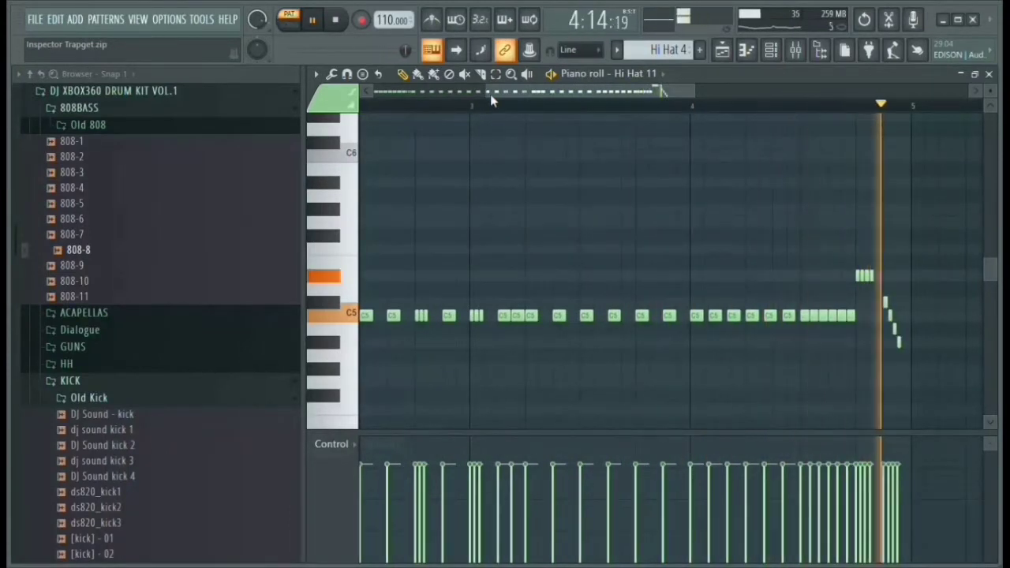
{"action": "key", "text": "space"}
Examine the rolls and pitched notes at the end of bar 4 in Hi Hat 4, and return to the playlist
{"action": "scroll", "coordinate": [745, 109], "scroll_direction": "up", "scroll_amount": 4}
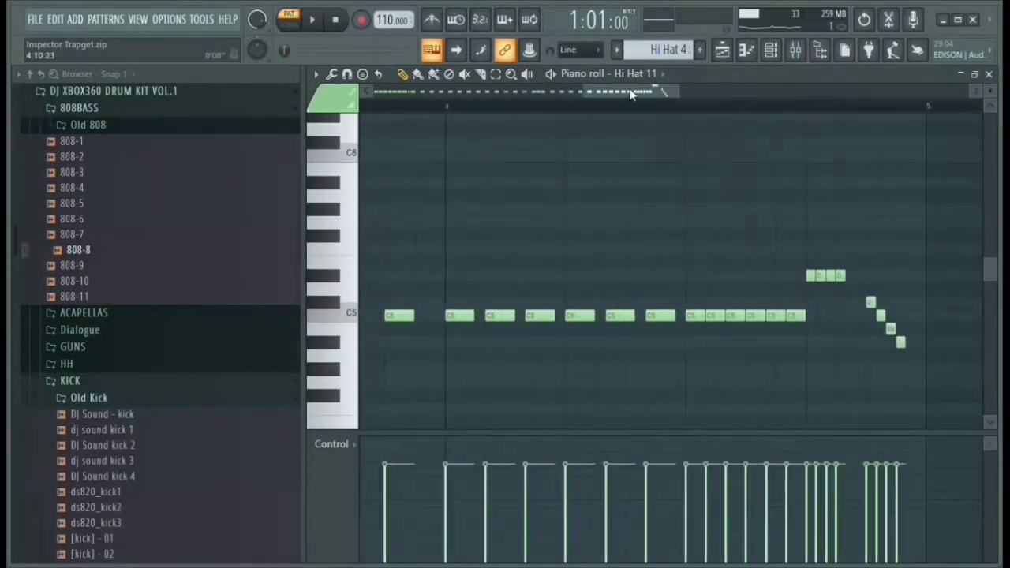
{"action": "scroll", "coordinate": [633, 94], "scroll_direction": "down", "scroll_amount": 6}
{"action": "scroll", "coordinate": [633, 94], "scroll_direction": "up", "scroll_amount": 4}
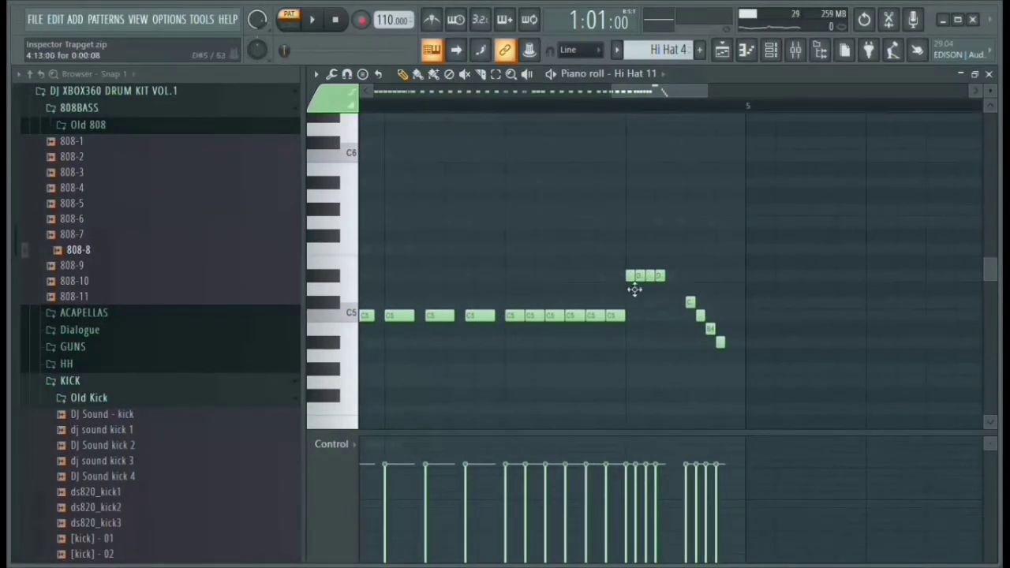
{"action": "left_click_drag", "start_coordinate": [624, 282], "coordinate": [667, 278]}
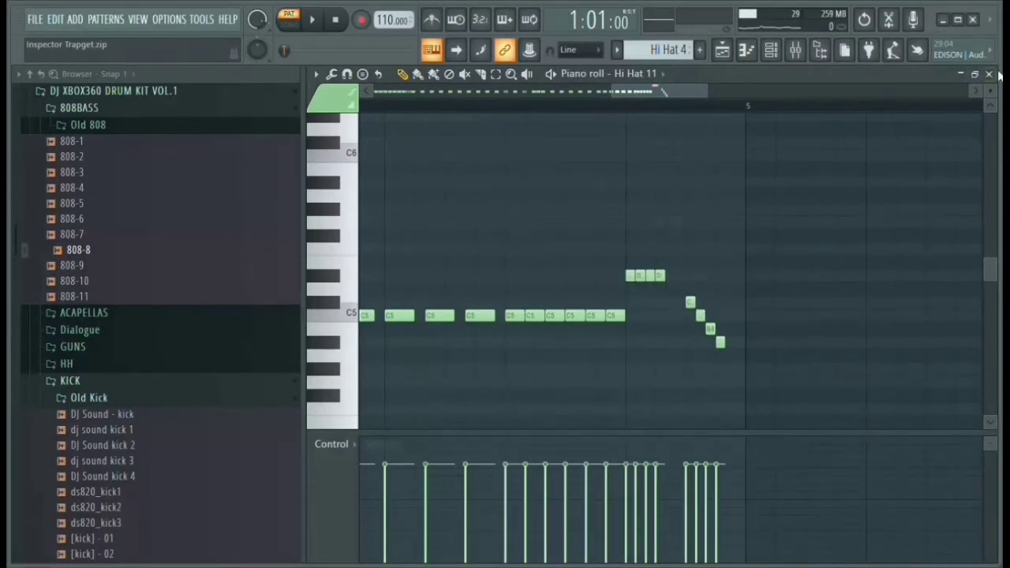
{"action": "scroll", "coordinate": [721, 118], "scroll_direction": "down", "scroll_amount": 7}
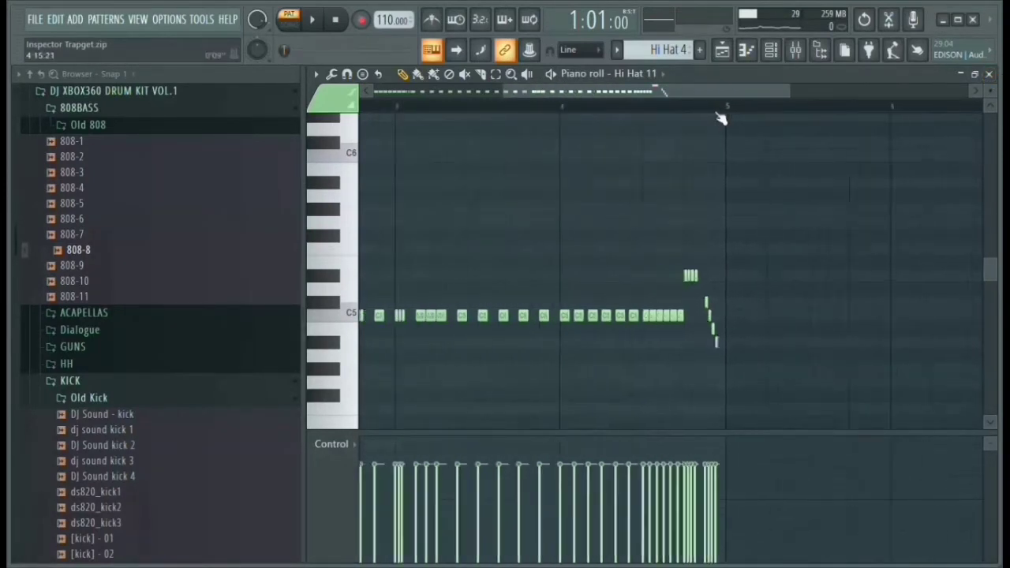
{"action": "left_click", "coordinate": [988, 73]}
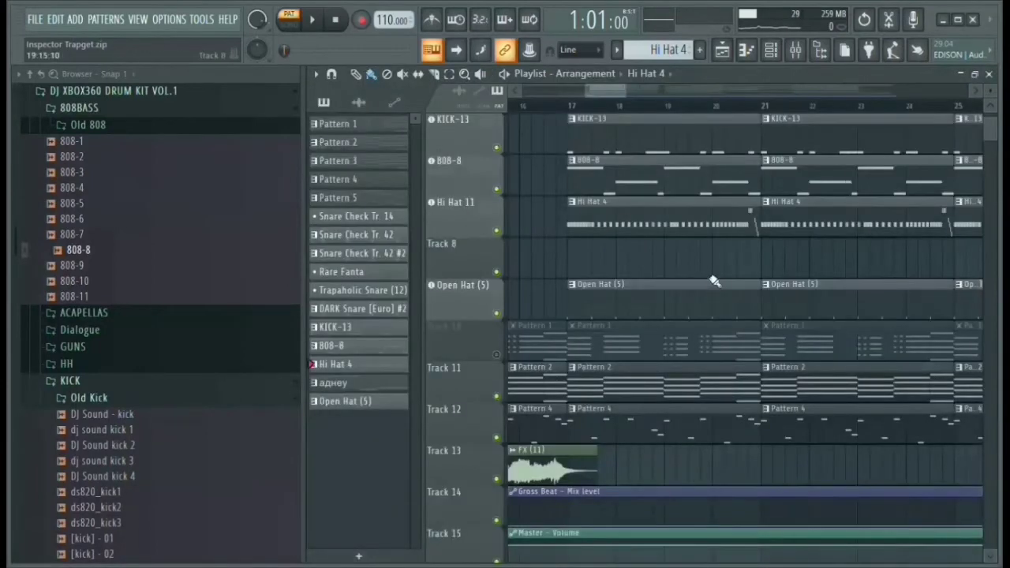
Open the Open Hat (5) pattern in the piano roll, start playback, and check its channel's sample settings
{"action": "double_click", "coordinate": [634, 312]}
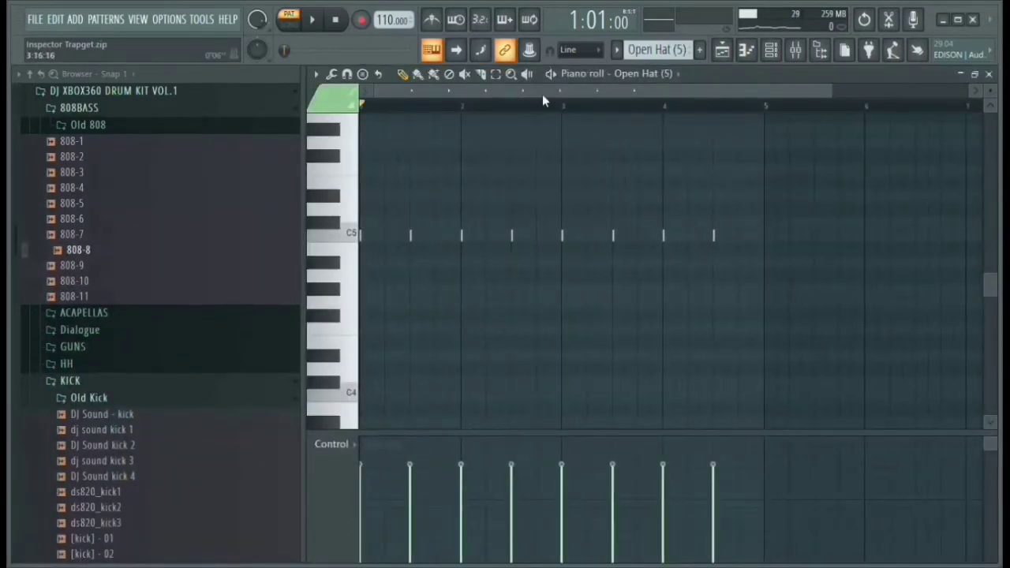
{"action": "key", "text": "space"}
{"action": "left_click", "coordinate": [628, 76]}
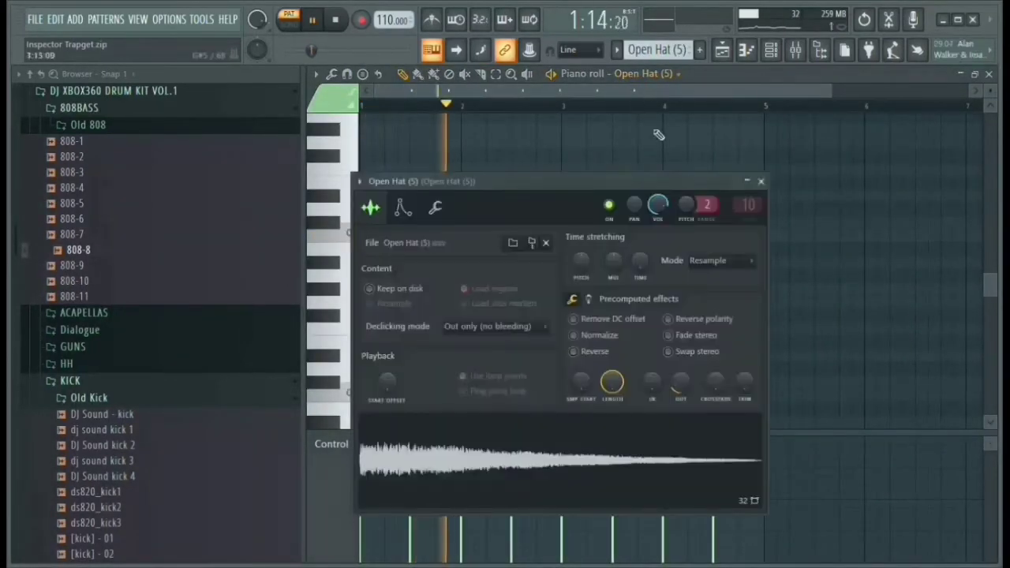
{"action": "left_click", "coordinate": [760, 180]}
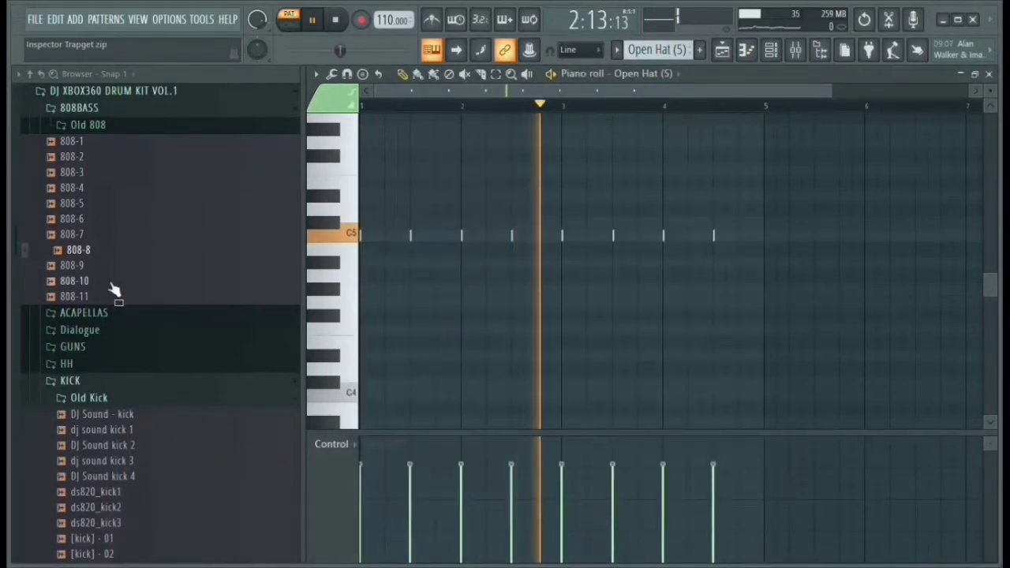
Collapse the 808BASS and KICK folders of DJ XBOX360 DRUM KIT VOL.1 in the browser
{"action": "scroll", "coordinate": [23, 286], "scroll_direction": "up", "scroll_amount": 4}
{"action": "left_click", "coordinate": [83, 294]}
{"action": "scroll", "coordinate": [87, 331], "scroll_direction": "down", "scroll_amount": 4}
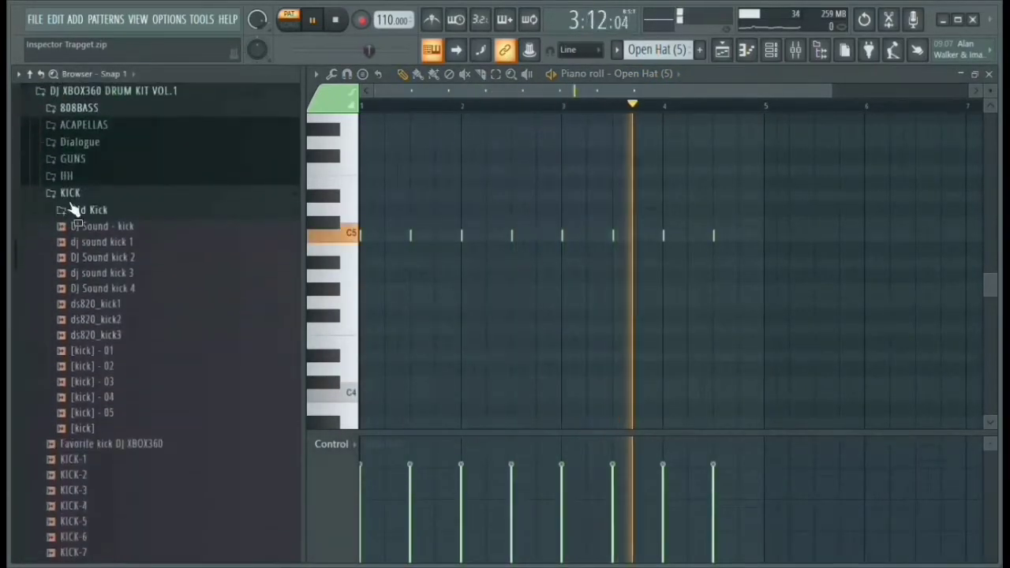
{"action": "left_click", "coordinate": [80, 200]}
Check the Open Hat (5) mixer insert, return to the playlist, and stop playback
{"action": "left_click", "coordinate": [795, 50]}
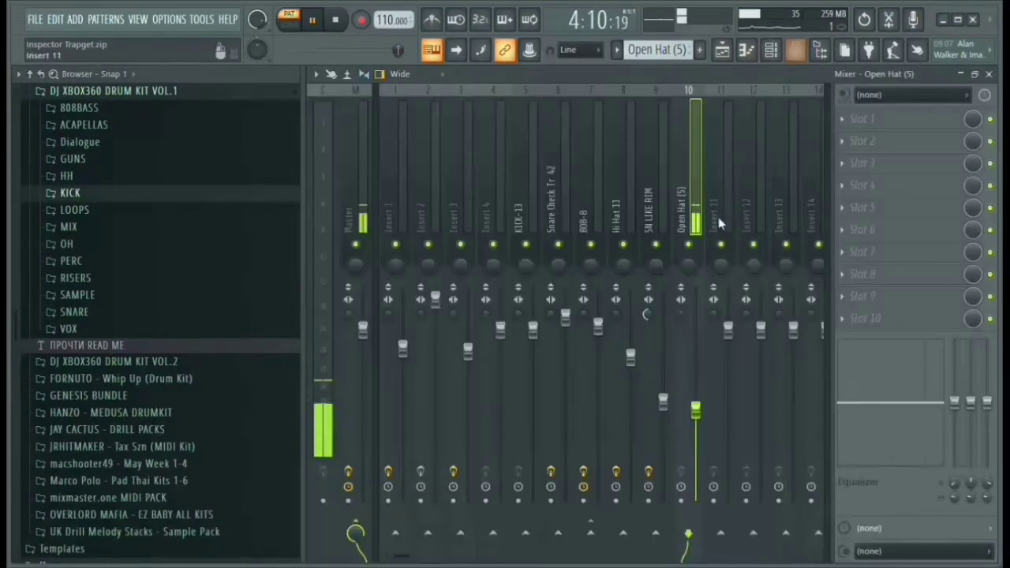
{"action": "left_click", "coordinate": [989, 74]}
{"action": "left_click", "coordinate": [989, 75]}
{"action": "key", "text": "space"}
Open the аднеу pattern on Track 8 in the piano roll, examine its notes, and show its Purity instrument
{"action": "scroll", "coordinate": [701, 301], "scroll_direction": "down", "scroll_amount": 2}
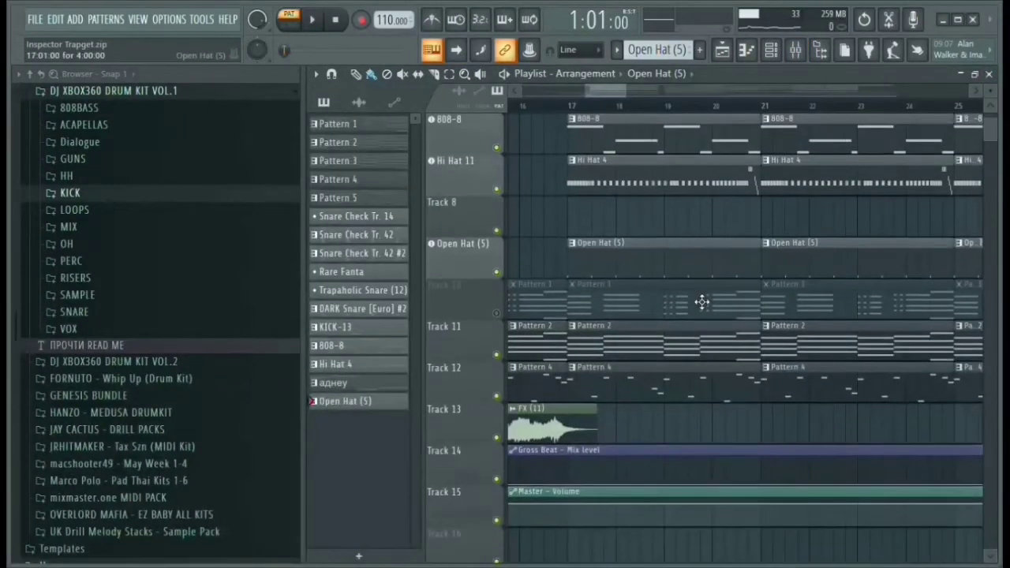
{"action": "scroll", "coordinate": [698, 297], "scroll_direction": "up", "scroll_amount": 5}
{"action": "scroll", "coordinate": [699, 297], "scroll_direction": "up", "scroll_amount": 1}
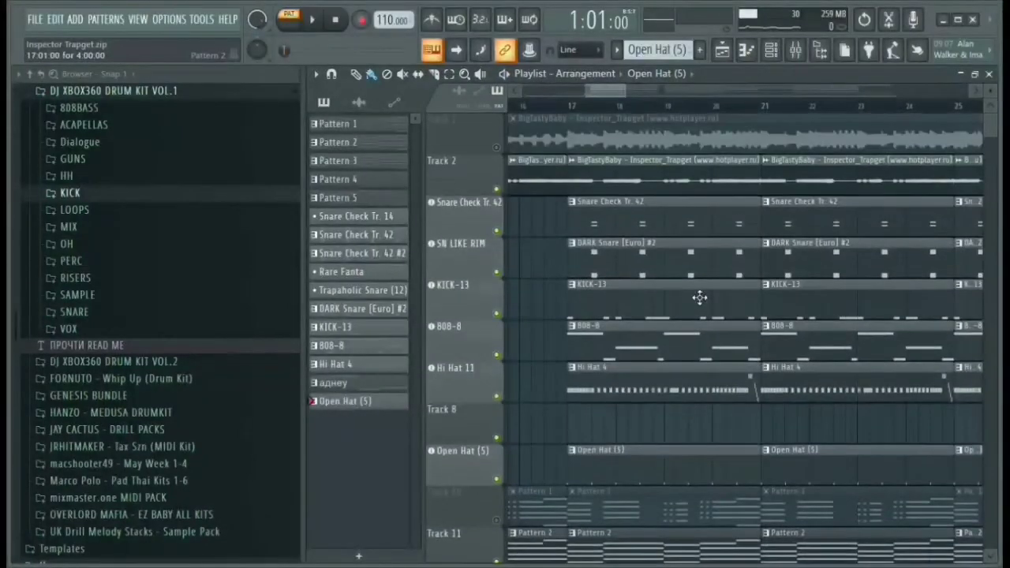
{"action": "scroll", "coordinate": [608, 125], "scroll_direction": "down", "scroll_amount": 5}
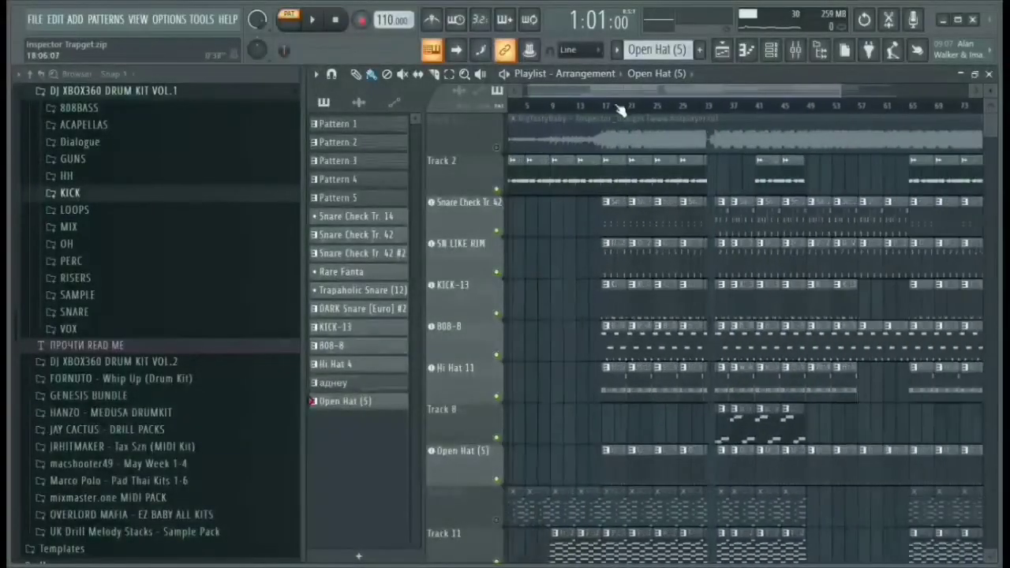
{"action": "scroll", "coordinate": [718, 127], "scroll_direction": "up", "scroll_amount": 5}
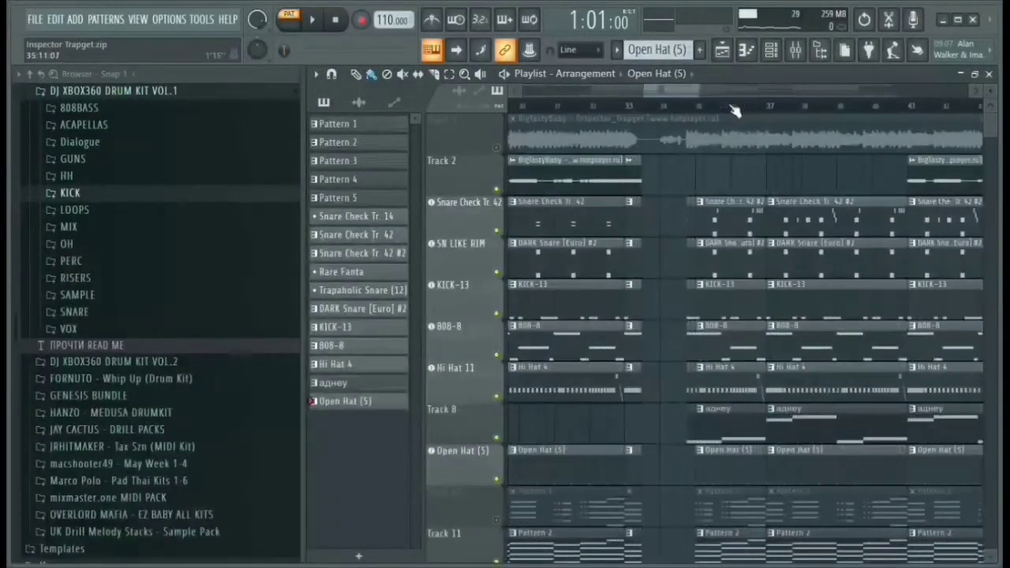
{"action": "double_click", "coordinate": [756, 417]}
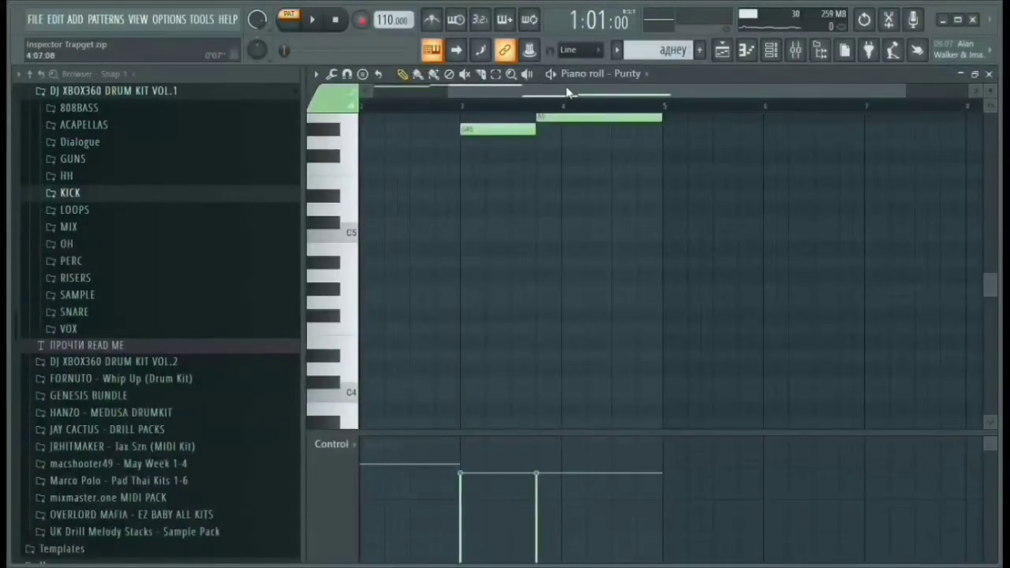
{"action": "scroll", "coordinate": [568, 91], "scroll_direction": "up", "scroll_amount": 1}
{"action": "scroll", "coordinate": [605, 212], "scroll_direction": "up", "scroll_amount": 3}
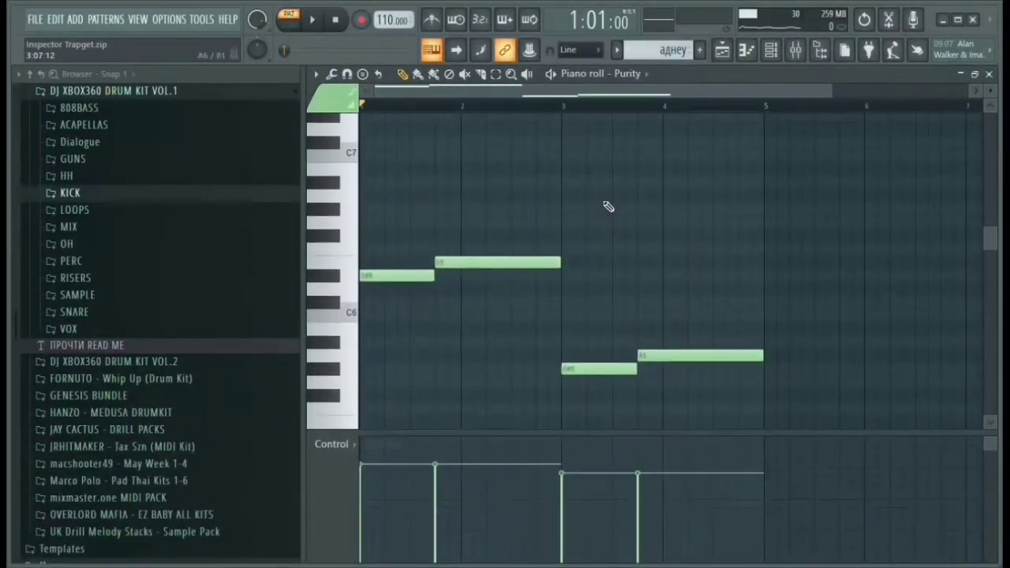
{"action": "right_click", "coordinate": [636, 77]}
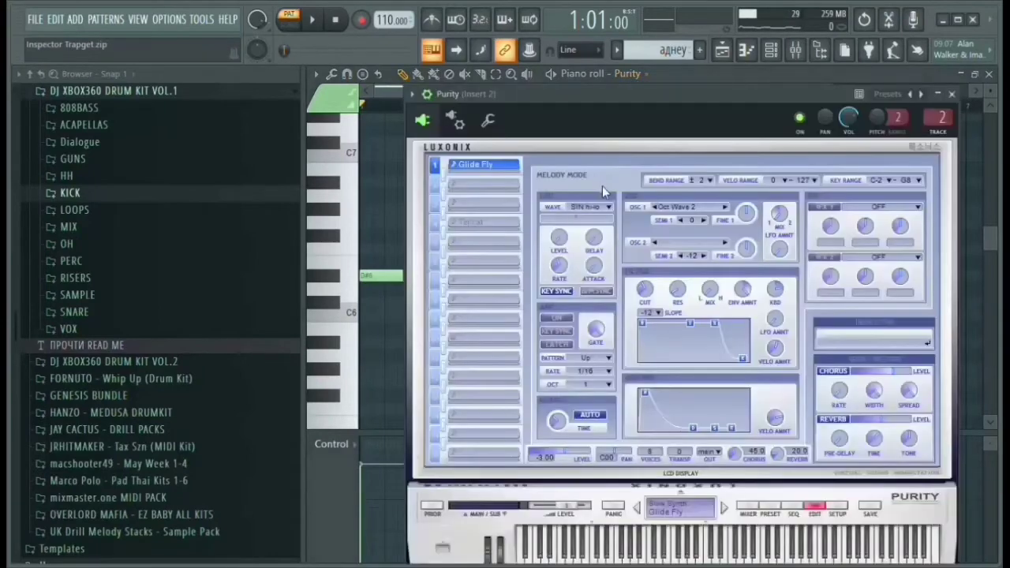
Show Purity's preset list and audition the Glide Fly preset from the Slow Synth category with a few notes
{"action": "left_click", "coordinate": [769, 509]}
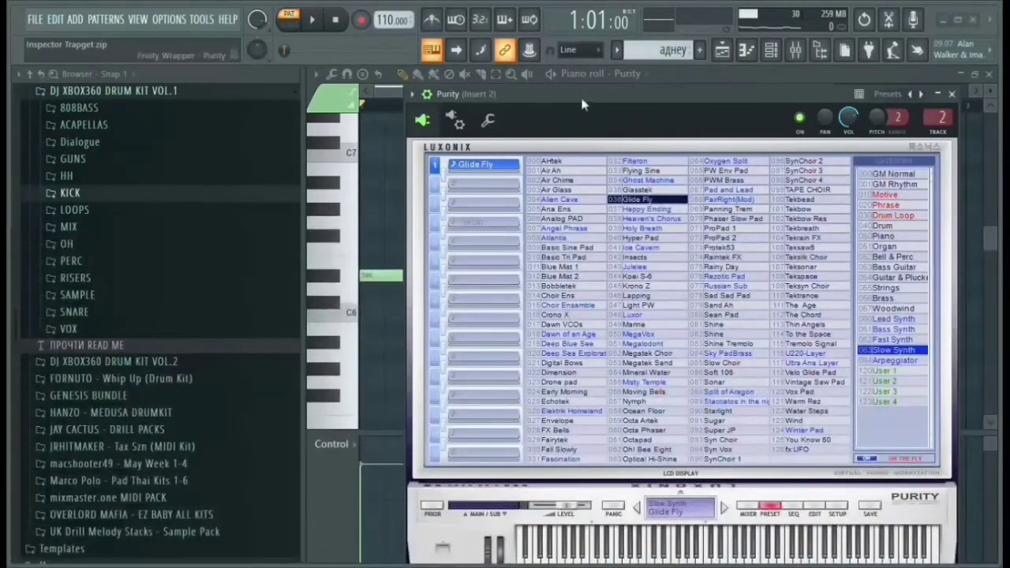
{"action": "left_click_drag", "start_coordinate": [582, 104], "coordinate": [535, 106]}
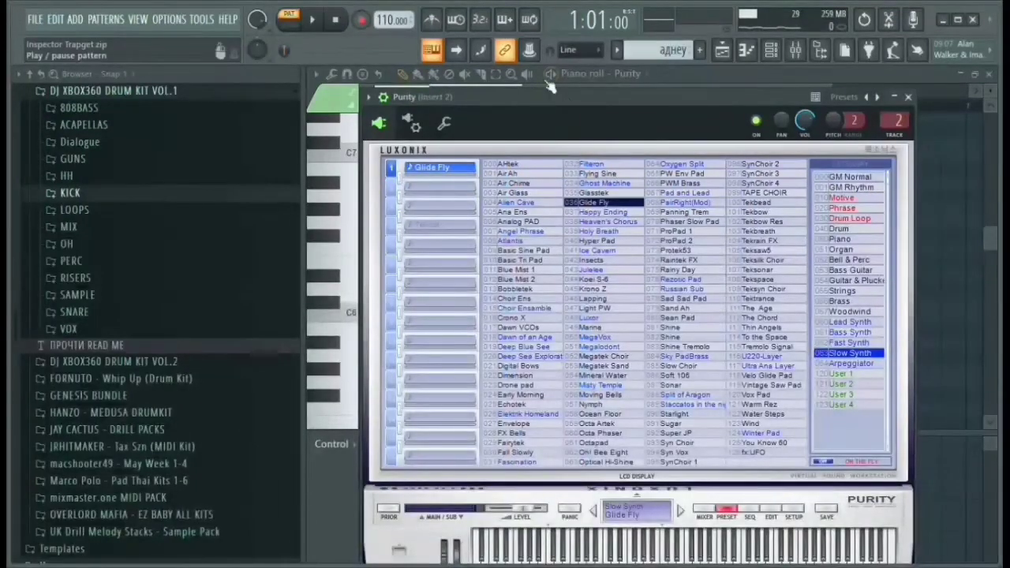
{"action": "left_click_drag", "start_coordinate": [566, 102], "coordinate": [515, 99]}
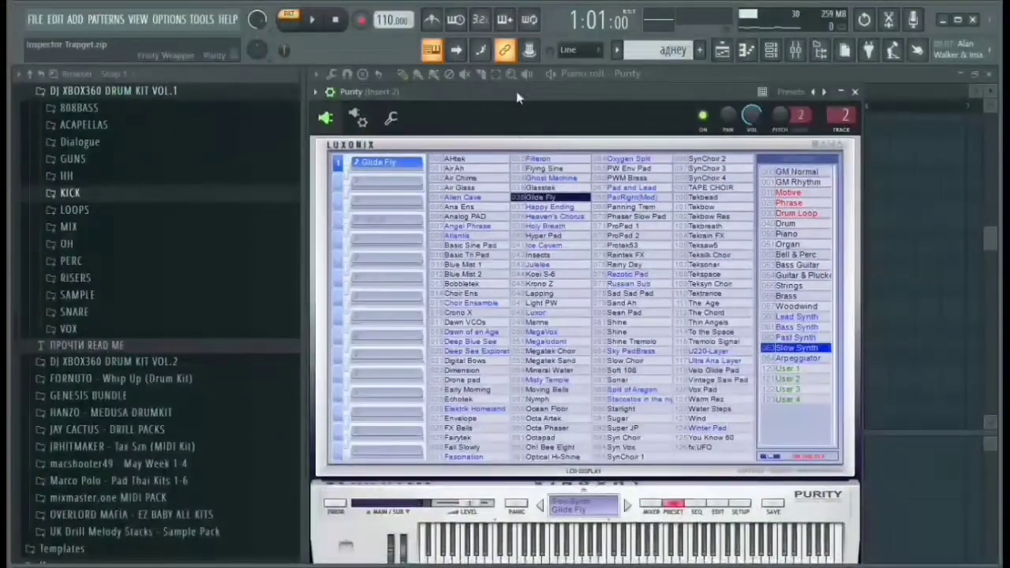
{"action": "left_click_drag", "start_coordinate": [534, 91], "coordinate": [550, 93]}
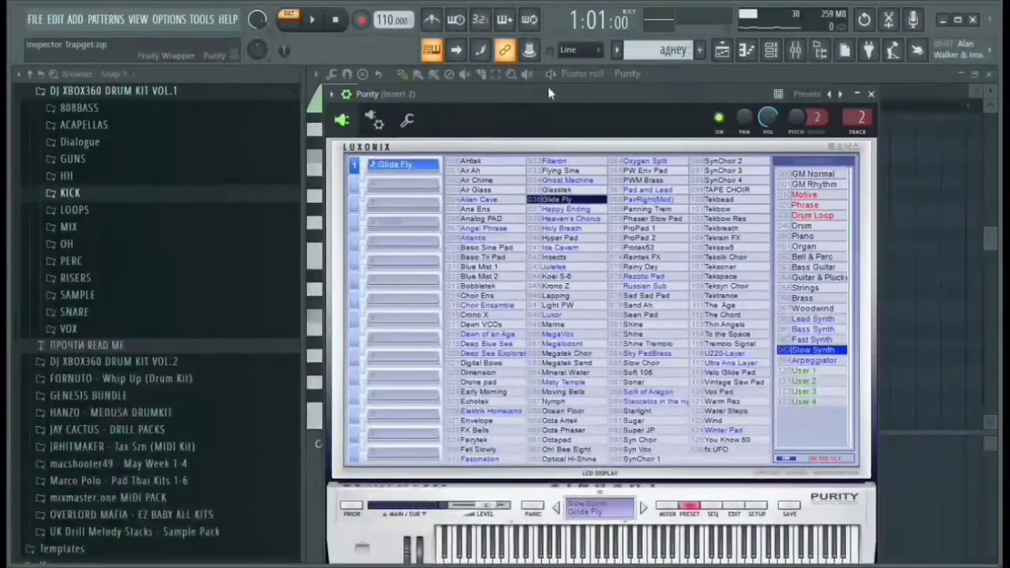
{"action": "key", "text": "q"}
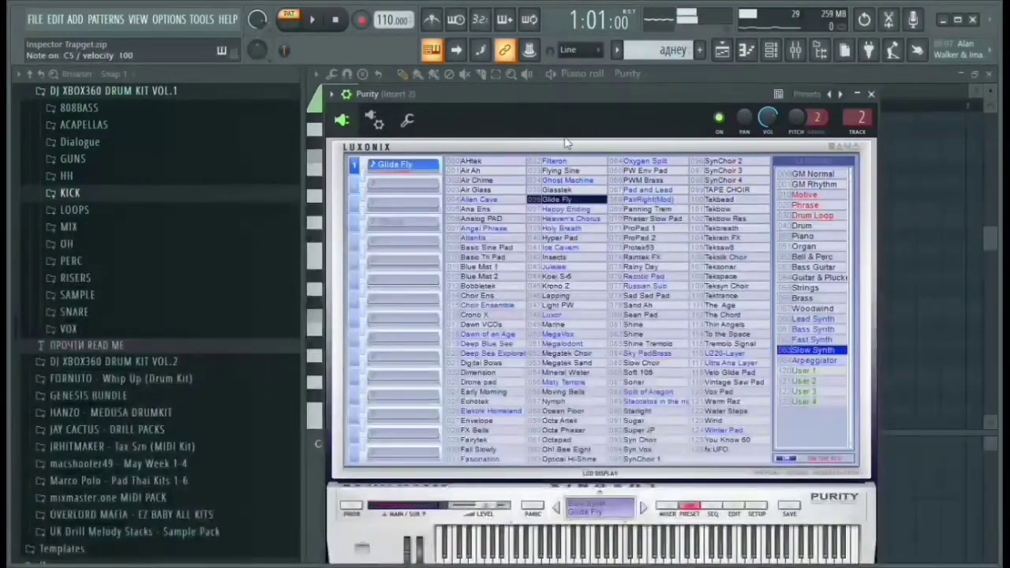
{"action": "key", "text": "r"}
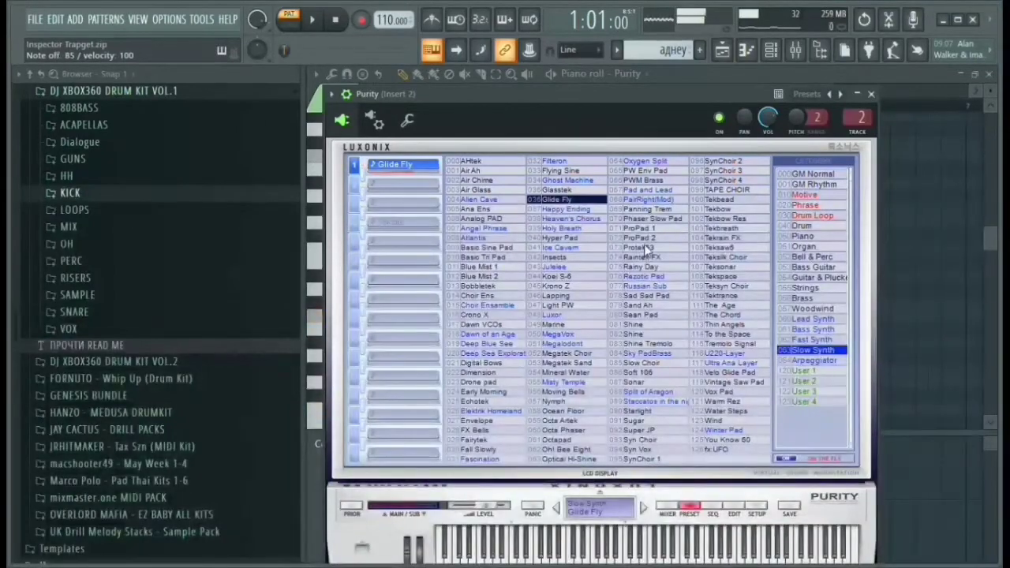
{"action": "key", "text": "t"}
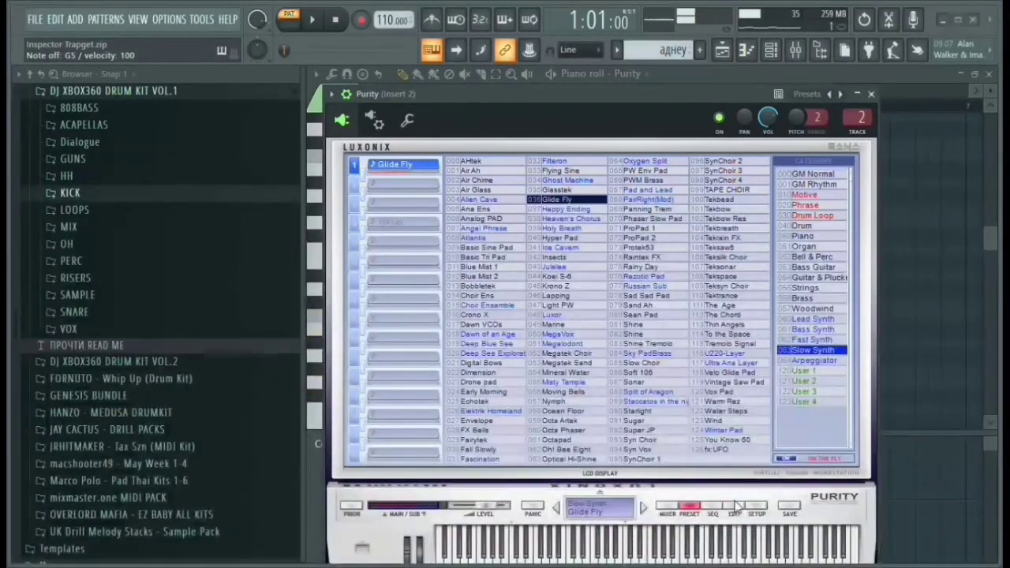
Examine Glide Fly's oscillator, filter, glide and send effect settings in Purity, and put the instrument away
{"action": "left_click", "coordinate": [734, 506]}
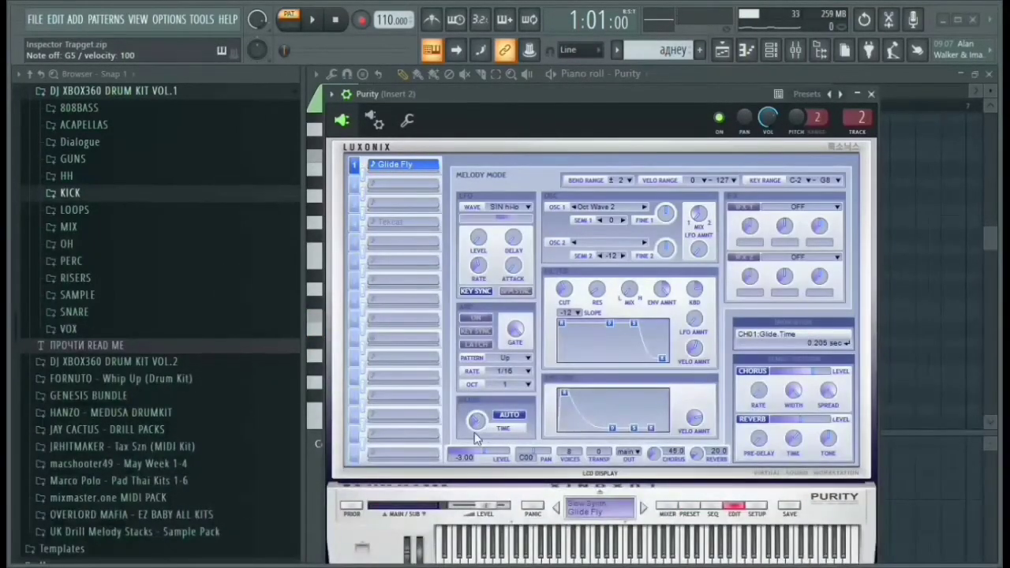
{"action": "left_click_drag", "start_coordinate": [650, 88], "coordinate": [607, 83]}
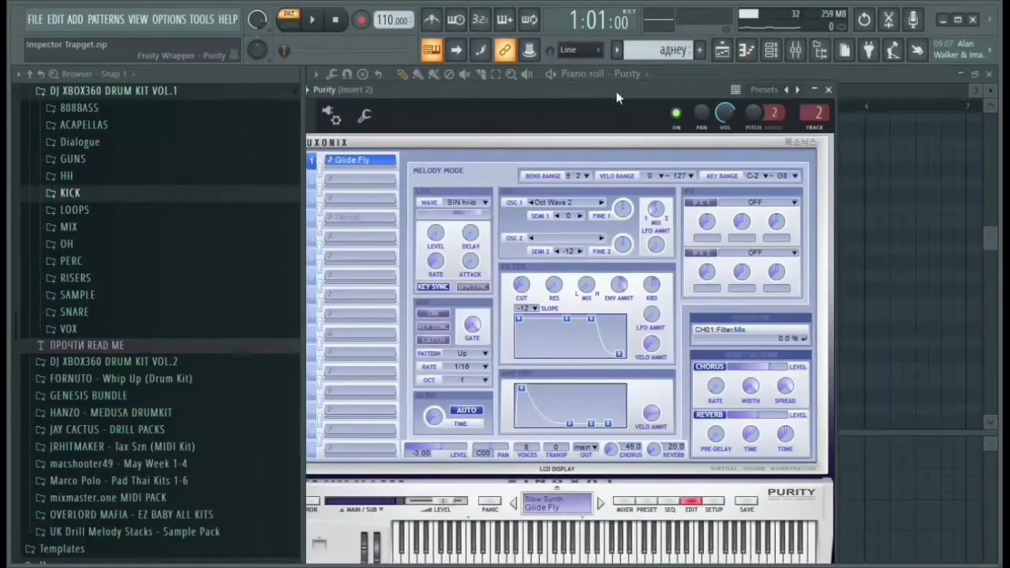
{"action": "left_click_drag", "start_coordinate": [725, 92], "coordinate": [694, 94]}
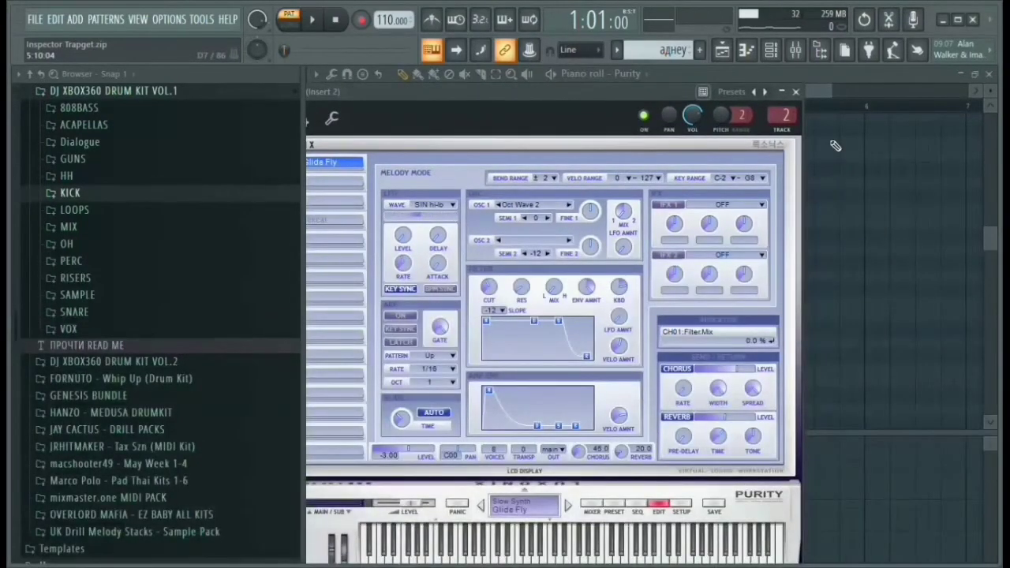
{"action": "left_click", "coordinate": [795, 91]}
Play the аднеу pattern and examine the Gross Beat volume effect on mixer Insert 2
{"action": "key", "text": "space"}
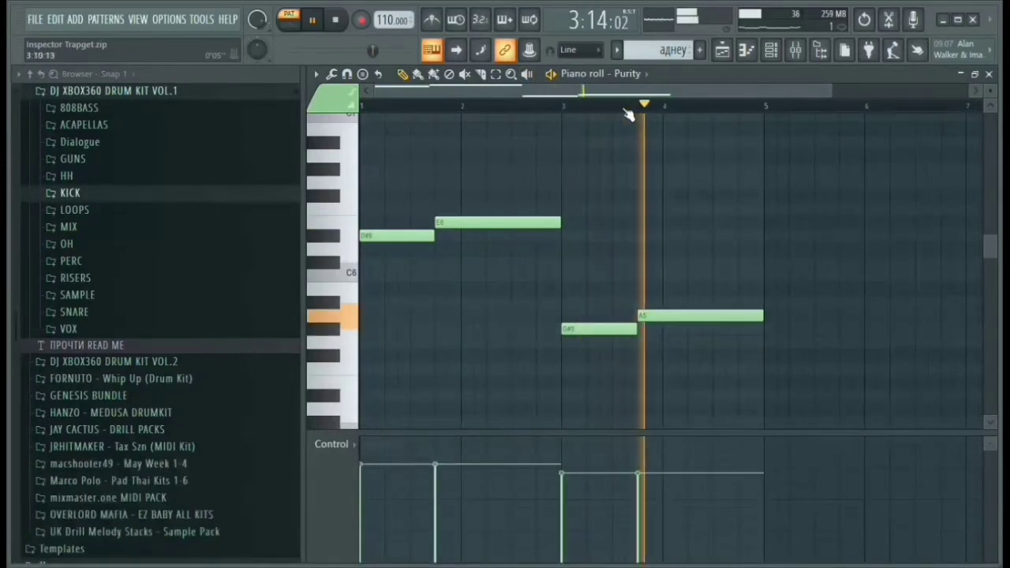
{"action": "left_click", "coordinate": [797, 50]}
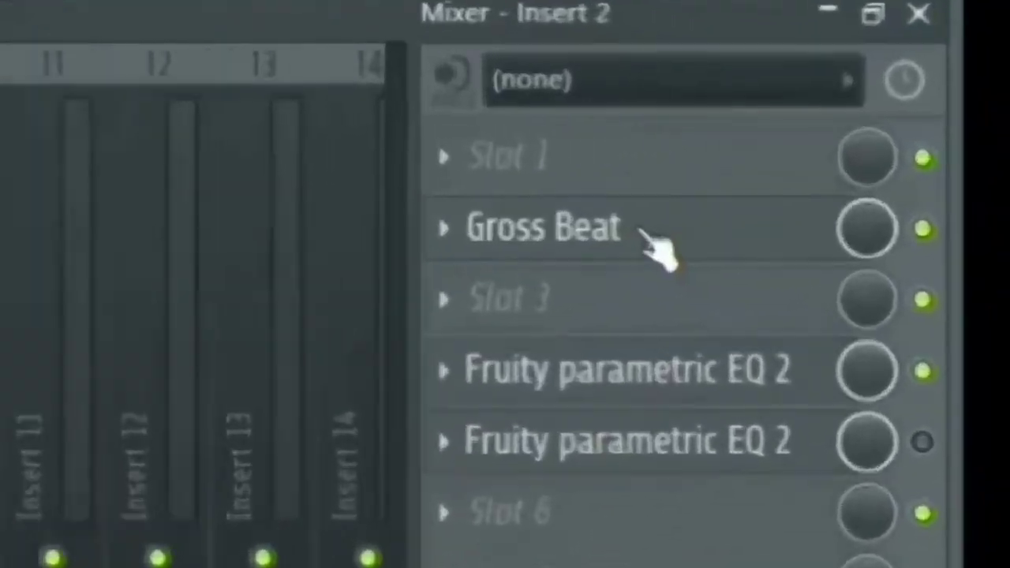
{"action": "left_click", "coordinate": [649, 243]}
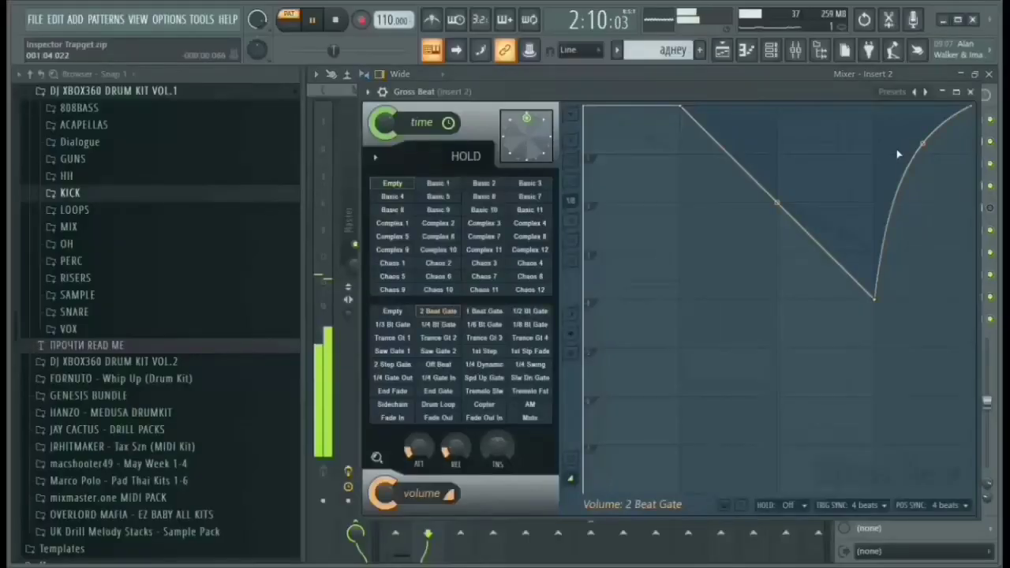
{"action": "left_click_drag", "start_coordinate": [697, 88], "coordinate": [636, 76]}
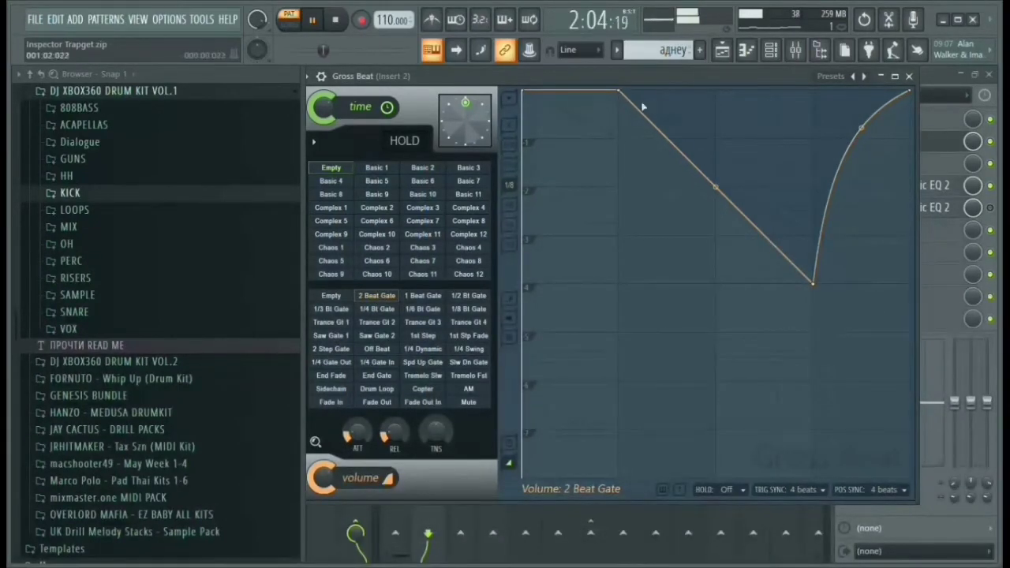
{"action": "left_click", "coordinate": [909, 77]}
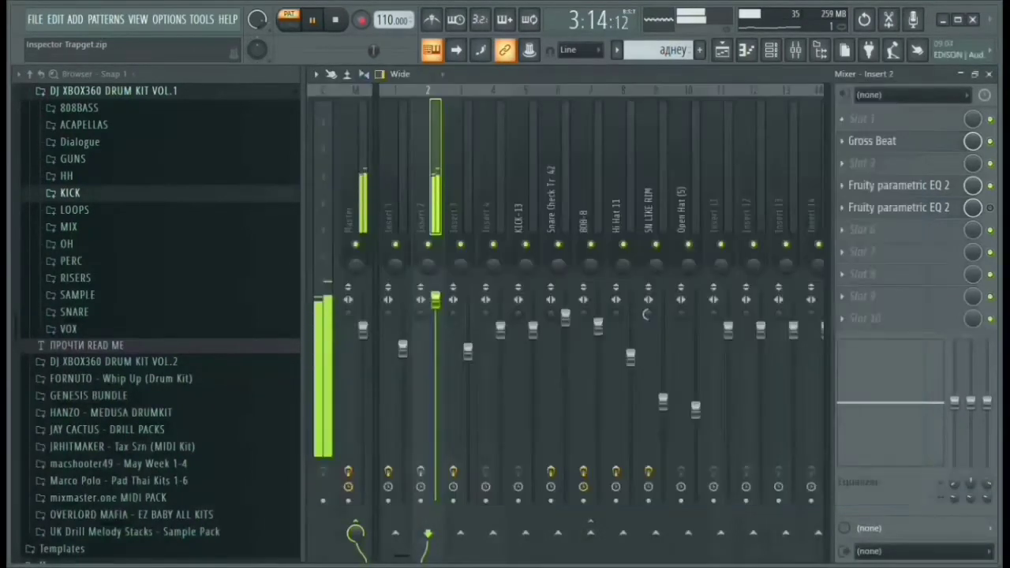
Check the first Fruity parametric EQ 2 on Insert 2, leave the mixer, and stop playback
{"action": "left_click", "coordinate": [939, 185]}
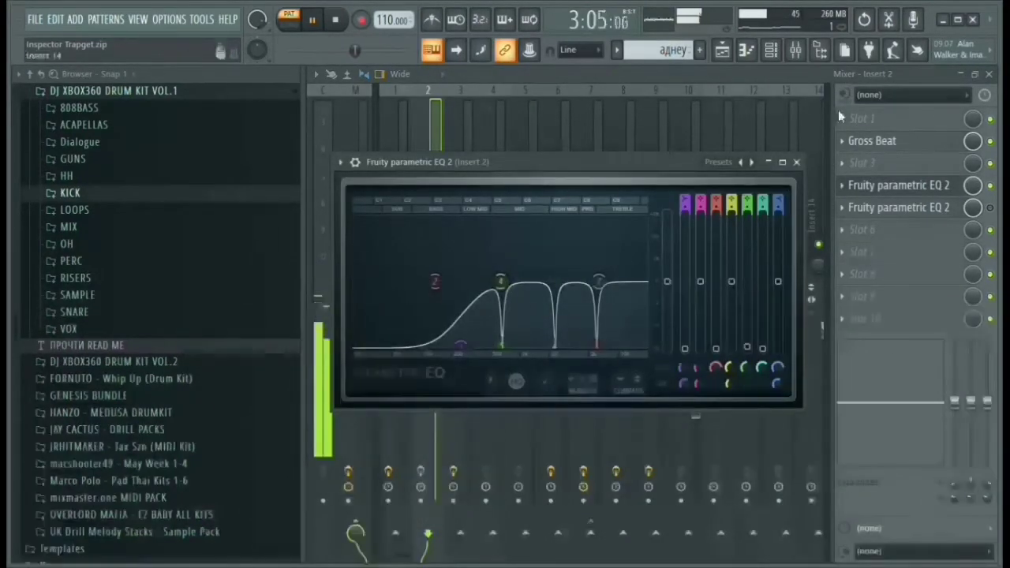
{"action": "left_click", "coordinate": [797, 163]}
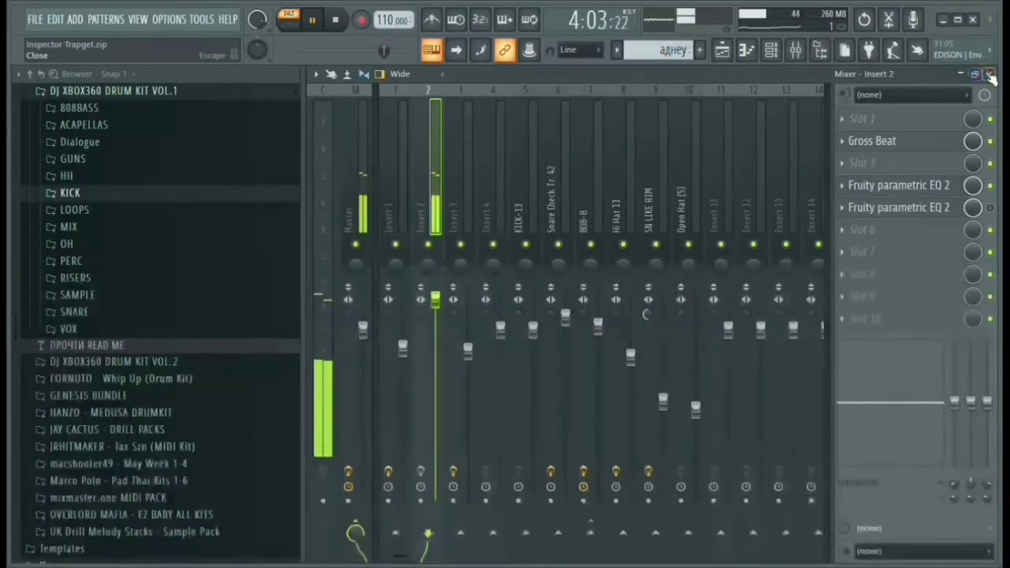
{"action": "left_click", "coordinate": [988, 74]}
{"action": "key", "text": "space"}
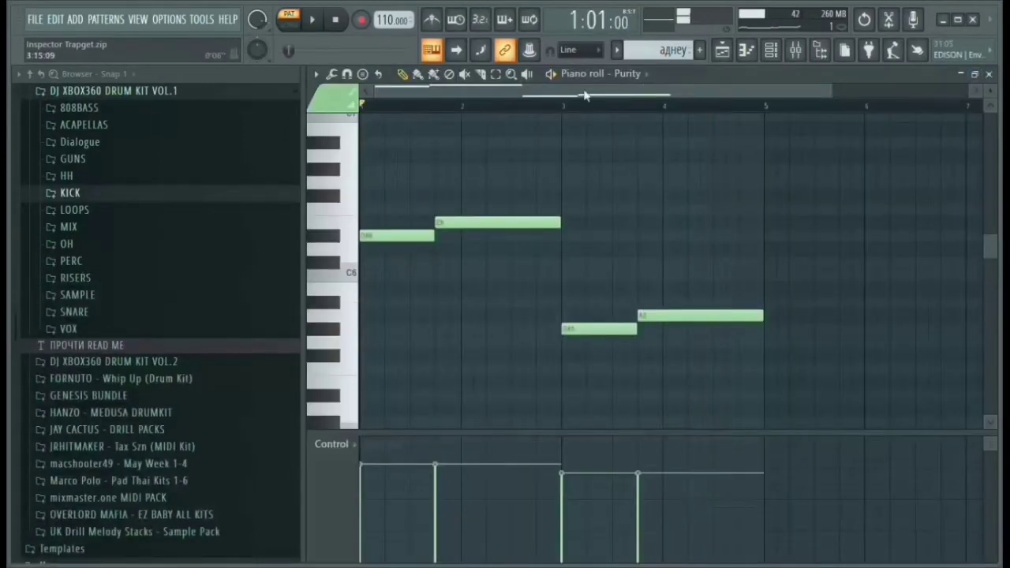
Return to the playlist and open Pattern 5 on Track 13 in the piano roll to view its notes
{"action": "left_click", "coordinate": [990, 74]}
{"action": "scroll", "coordinate": [608, 268], "scroll_direction": "down", "scroll_amount": 5}
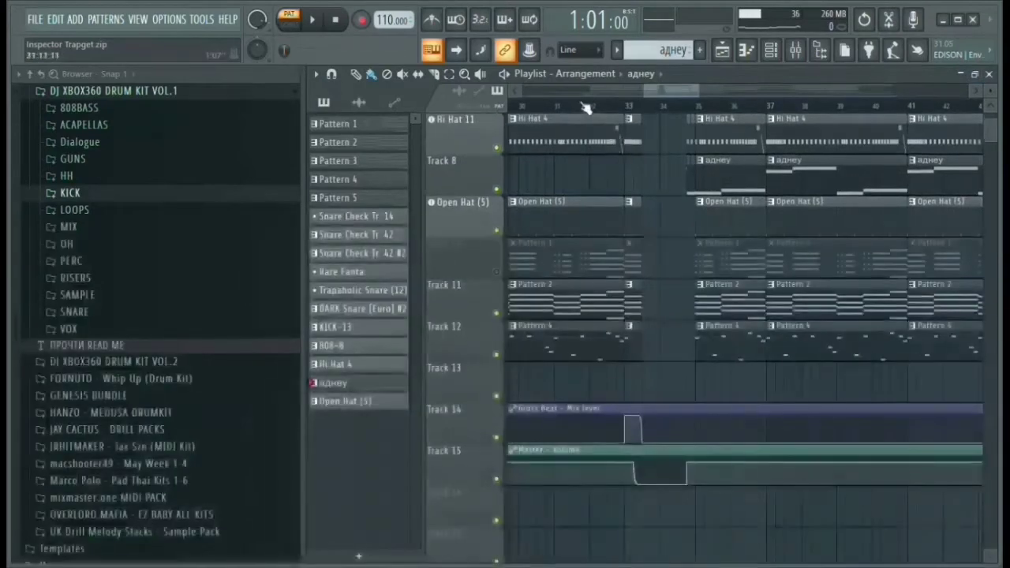
{"action": "scroll", "coordinate": [623, 221], "scroll_direction": "right", "scroll_amount": 8}
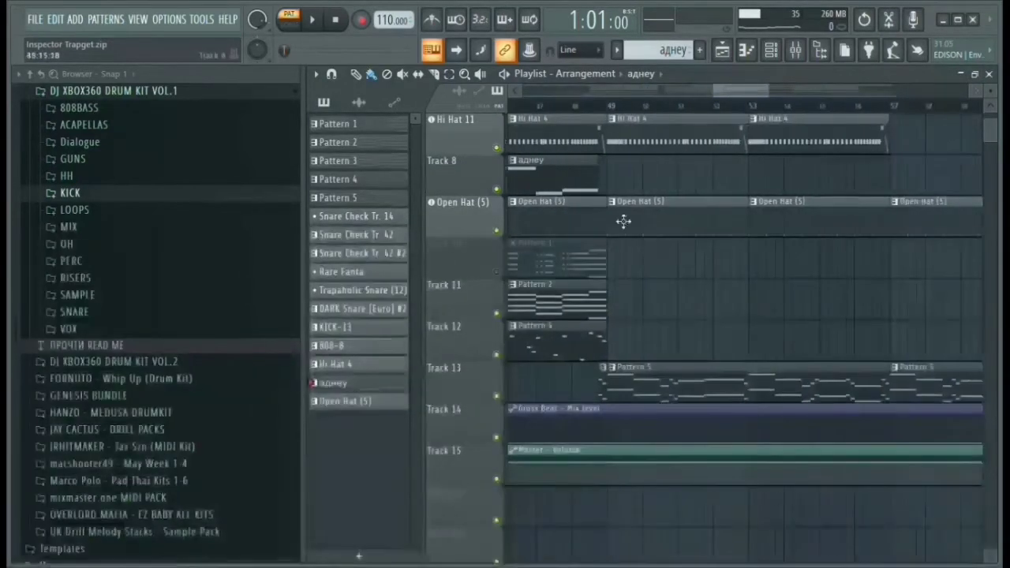
{"action": "double_click", "coordinate": [699, 381]}
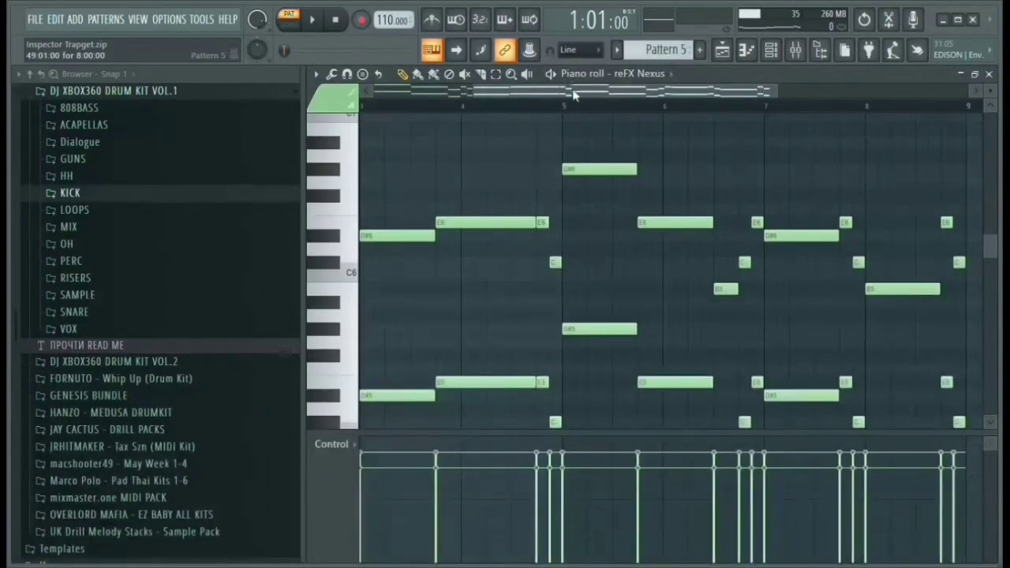
{"action": "scroll", "coordinate": [574, 94], "scroll_direction": "left", "scroll_amount": 2}
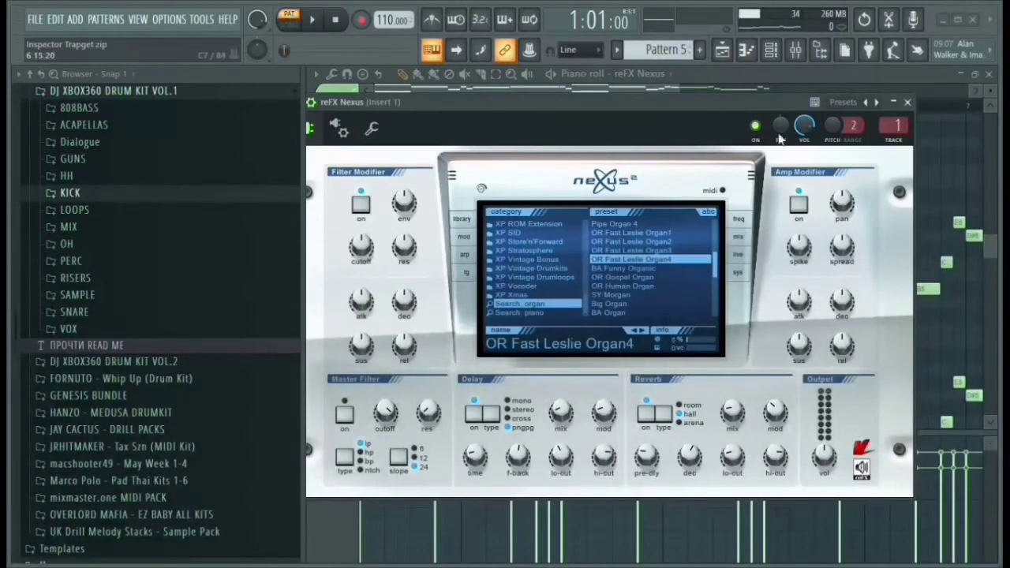
Examine Pattern 5's reFX Nexus preset, play the pattern through, and return to the playlist
{"action": "left_click_drag", "start_coordinate": [655, 102], "coordinate": [540, 118]}
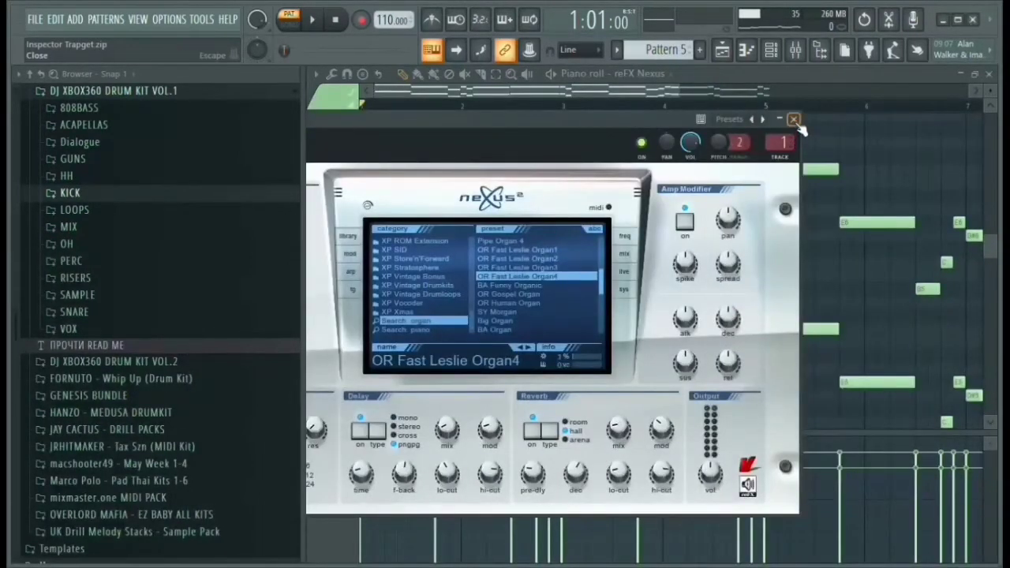
{"action": "left_click", "coordinate": [794, 119]}
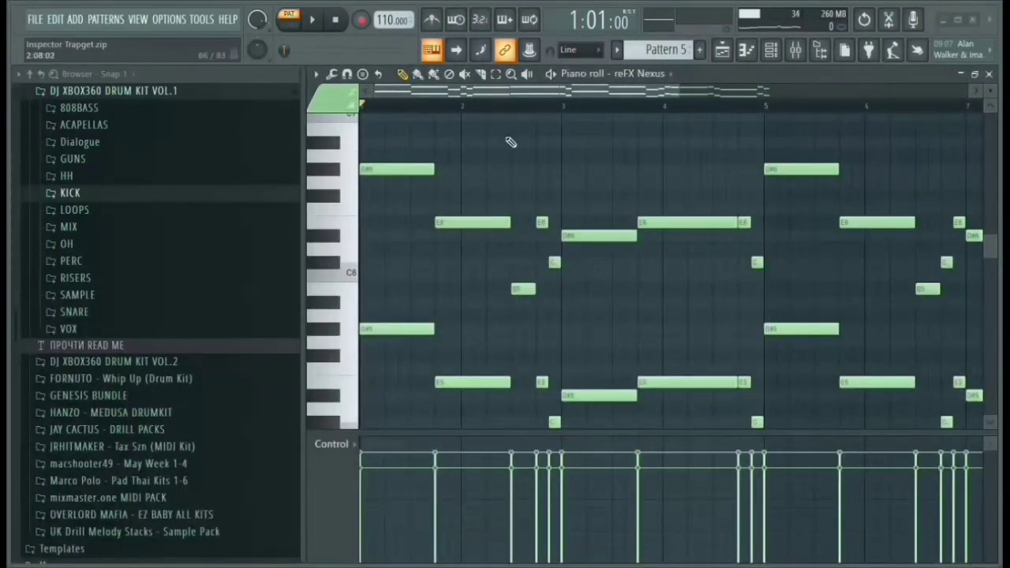
{"action": "key", "text": "space"}
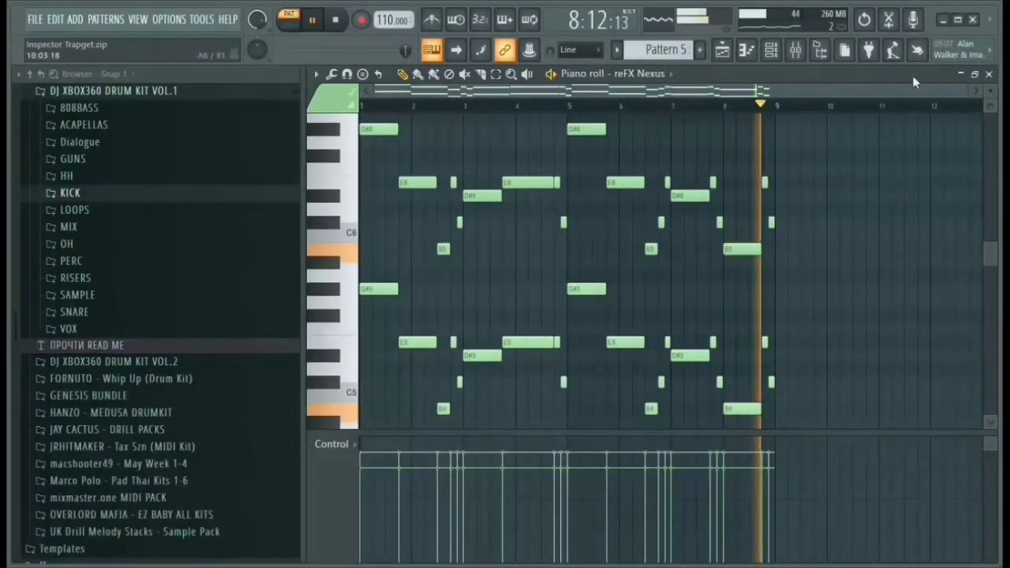
{"action": "key", "text": "space"}
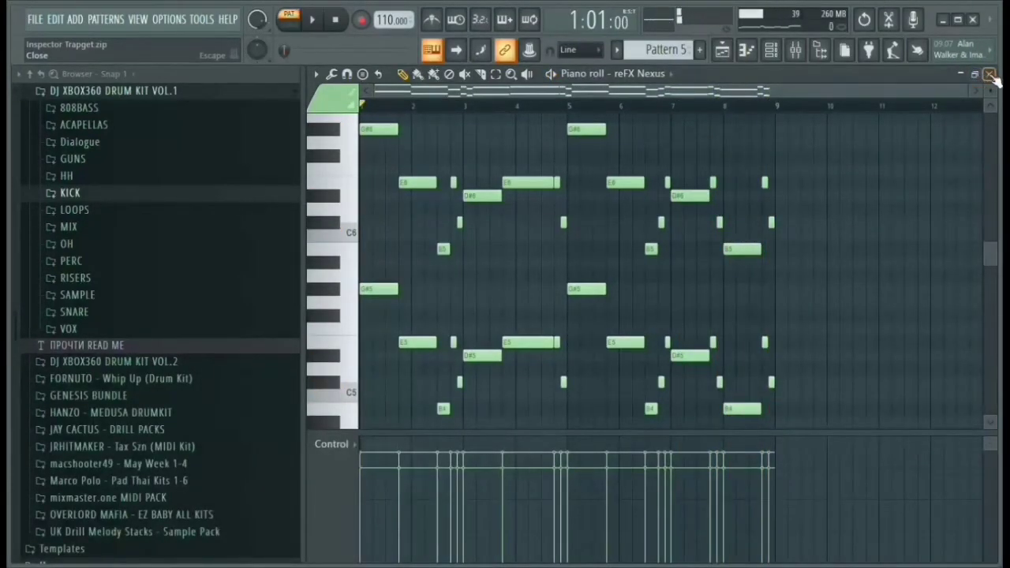
{"action": "left_click", "coordinate": [990, 74]}
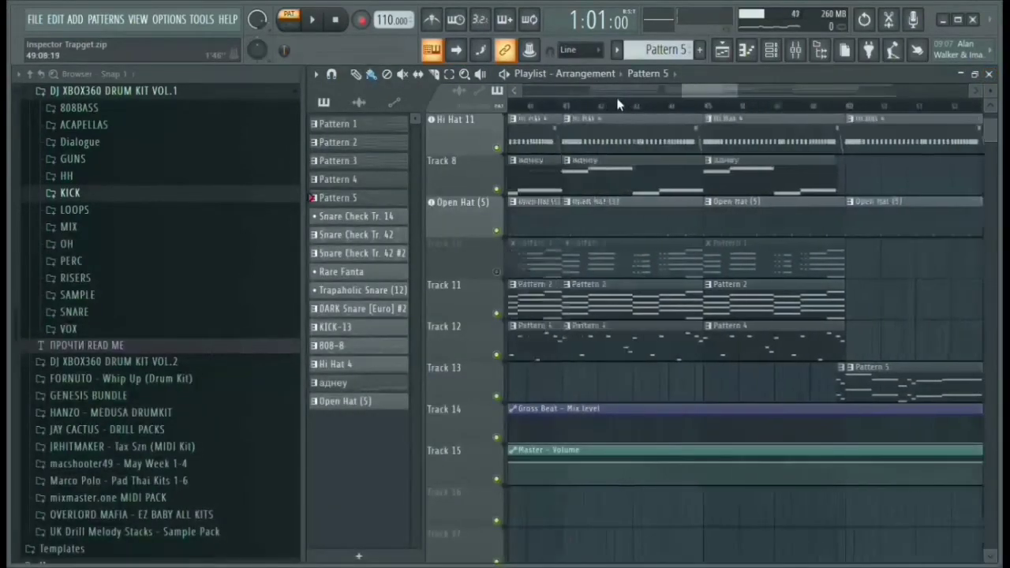
Examine how the clips on all tracks are arranged around the Pattern 5 section starting at bar 49
{"action": "scroll", "coordinate": [631, 101], "scroll_direction": "up", "scroll_amount": 3}
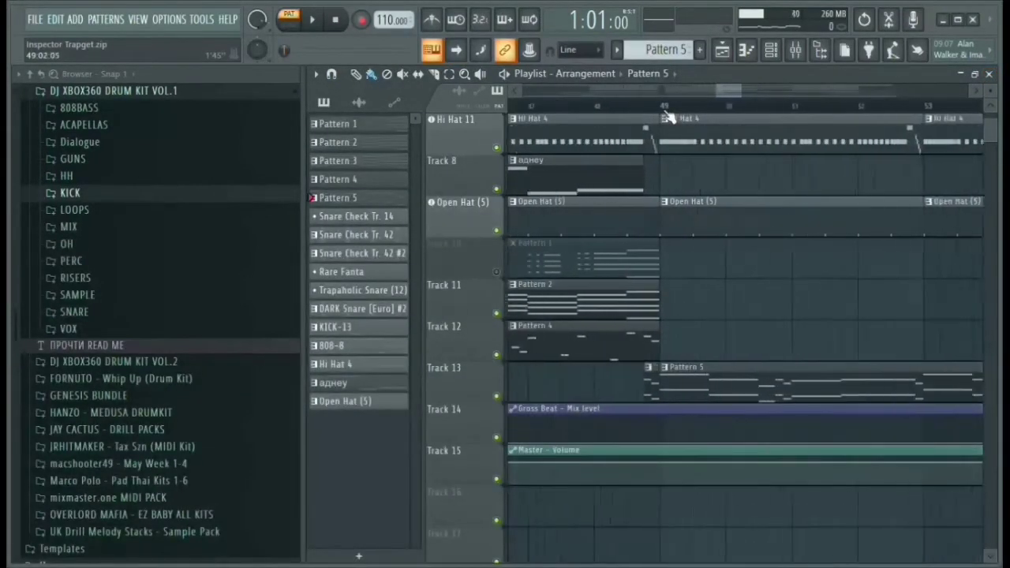
{"action": "scroll", "coordinate": [666, 110], "scroll_direction": "down", "scroll_amount": 2}
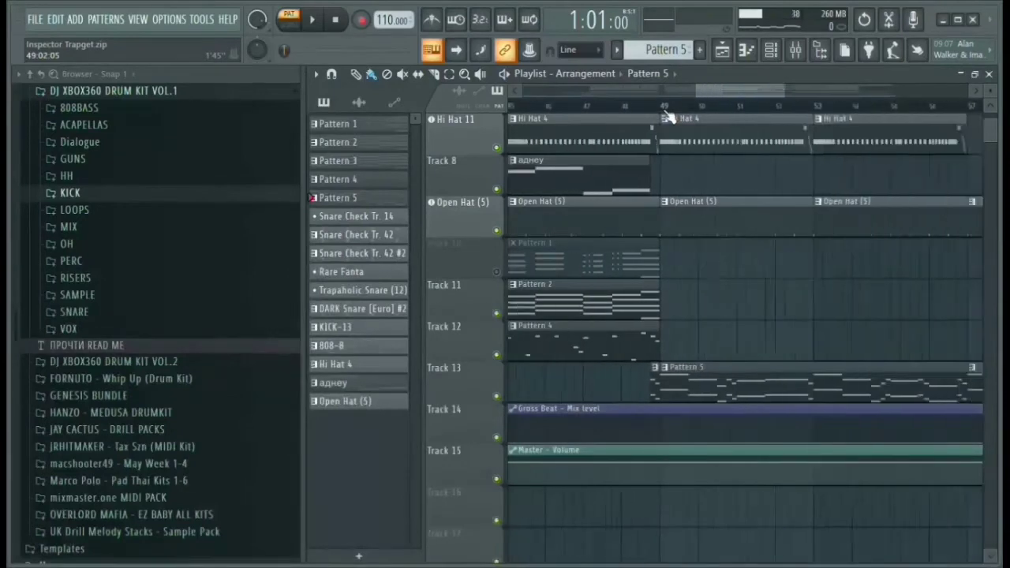
{"action": "scroll", "coordinate": [667, 110], "scroll_direction": "down", "scroll_amount": 4}
{"action": "scroll", "coordinate": [753, 264], "scroll_direction": "up", "scroll_amount": 2}
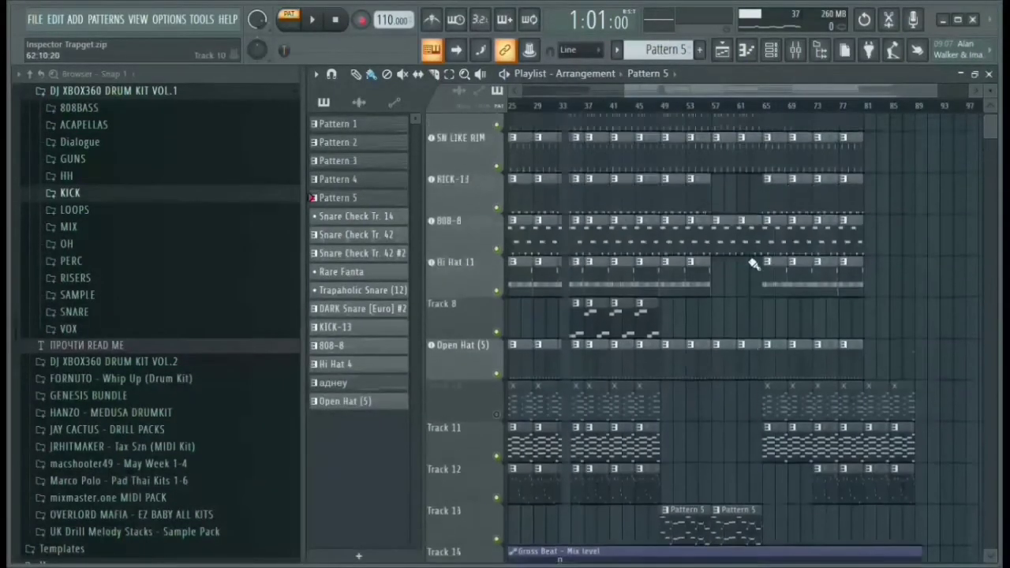
{"action": "scroll", "coordinate": [753, 264], "scroll_direction": "up", "scroll_amount": 1}
{"action": "scroll", "coordinate": [762, 230], "scroll_direction": "down", "scroll_amount": 2}
{"action": "scroll", "coordinate": [730, 153], "scroll_direction": "up", "scroll_amount": 4}
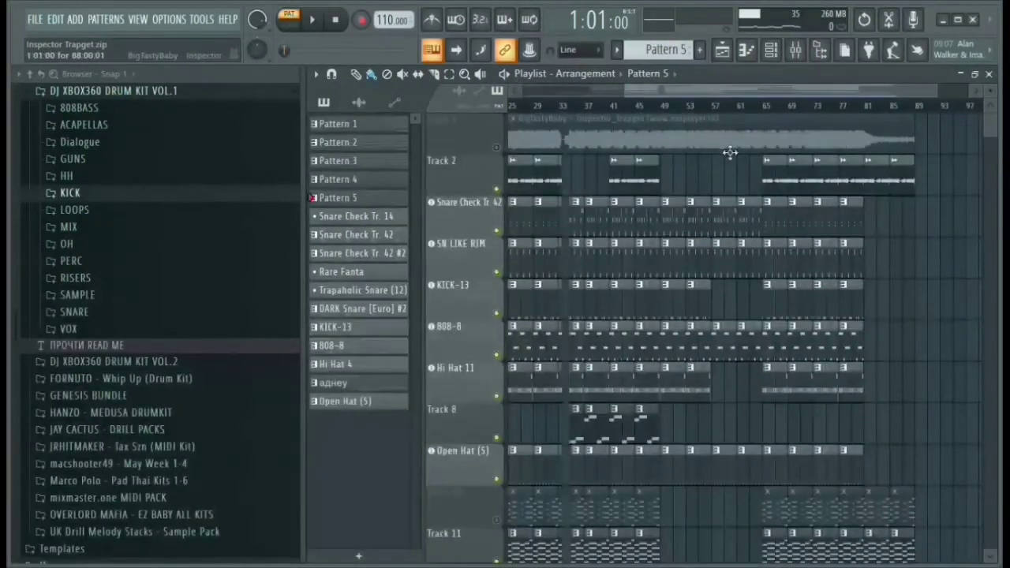
{"action": "scroll", "coordinate": [669, 120], "scroll_direction": "down", "scroll_amount": 3}
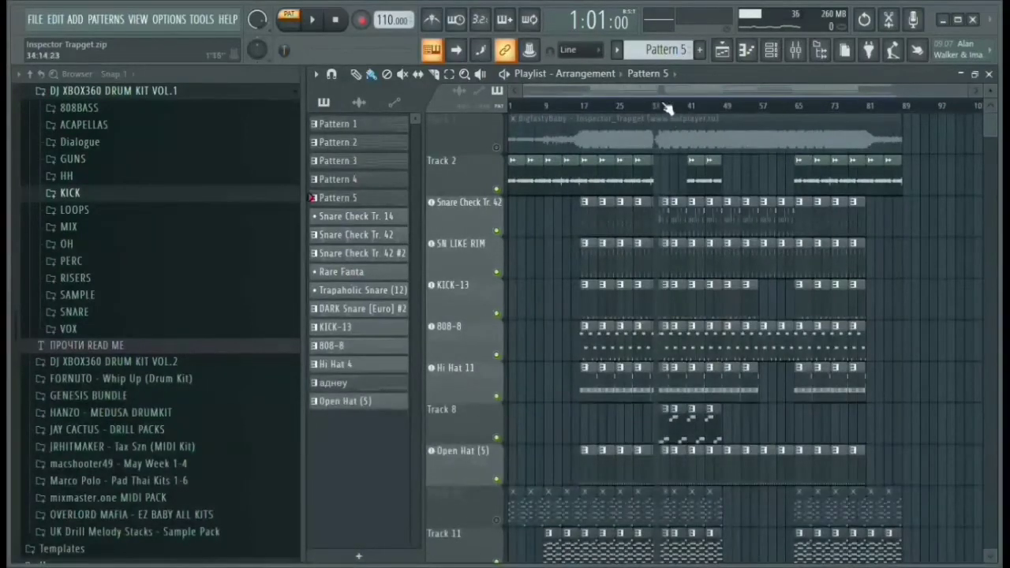
{"action": "scroll", "coordinate": [666, 108], "scroll_direction": "up", "scroll_amount": 4}
Examine the section from the аднеу clips near bar 35 onward, down to the Gross Beat and Master volume automation
{"action": "left_click_drag", "start_coordinate": [641, 161], "coordinate": [749, 189]}
{"action": "scroll", "coordinate": [663, 342], "scroll_direction": "down", "scroll_amount": 2}
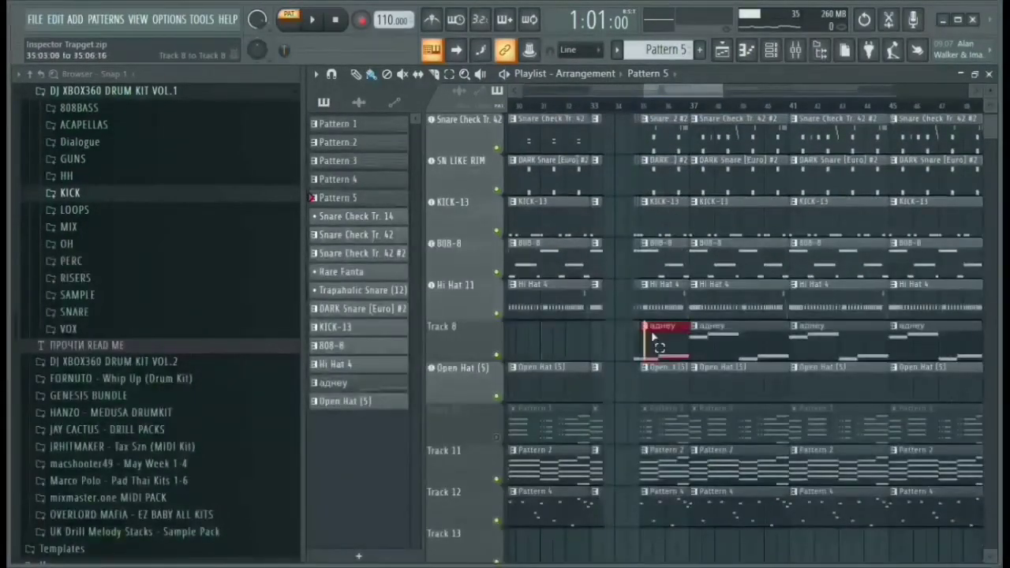
{"action": "left_click_drag", "start_coordinate": [651, 337], "coordinate": [770, 360]}
{"action": "left_click_drag", "start_coordinate": [642, 474], "coordinate": [628, 493]}
{"action": "scroll", "coordinate": [619, 93], "scroll_direction": "down", "scroll_amount": 5}
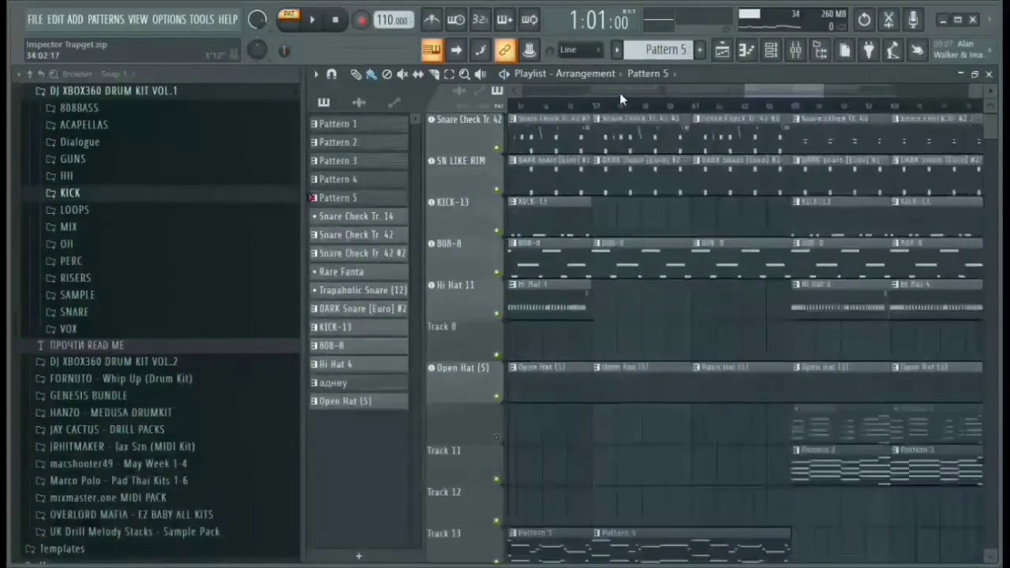
{"action": "scroll", "coordinate": [637, 108], "scroll_direction": "down", "scroll_amount": 5}
{"action": "scroll", "coordinate": [734, 329], "scroll_direction": "down", "scroll_amount": 4}
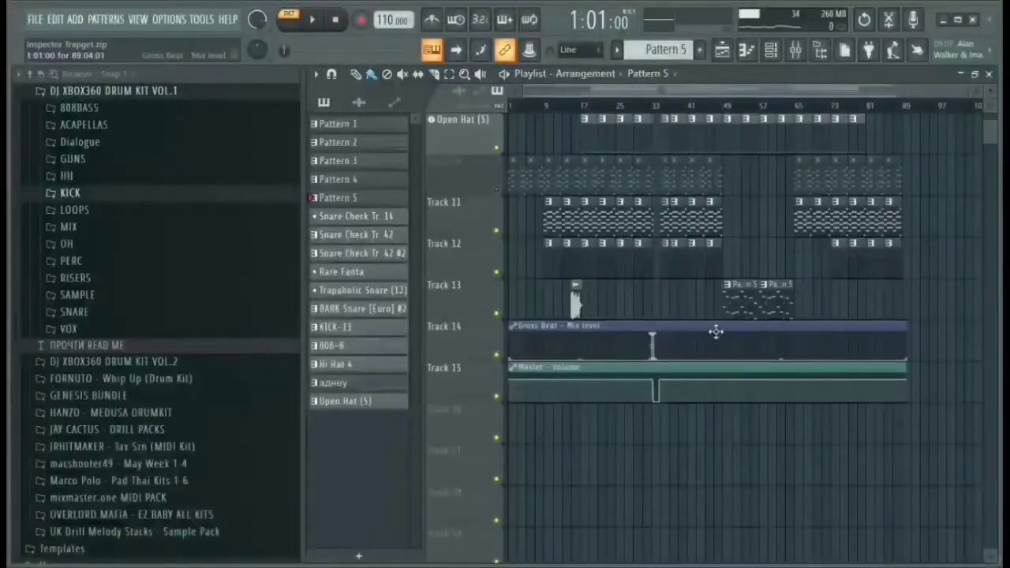
Return to the first tracks of the playlist, set playback to song mode, and play the arrangement from bar 1
{"action": "scroll", "coordinate": [663, 300], "scroll_direction": "up", "scroll_amount": 2}
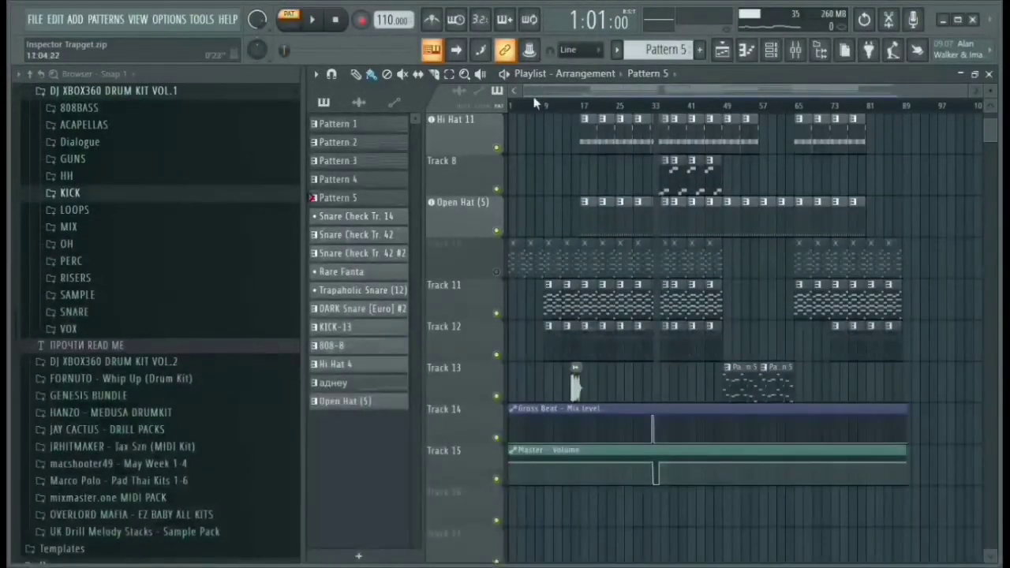
{"action": "scroll", "coordinate": [544, 206], "scroll_direction": "up", "scroll_amount": 5}
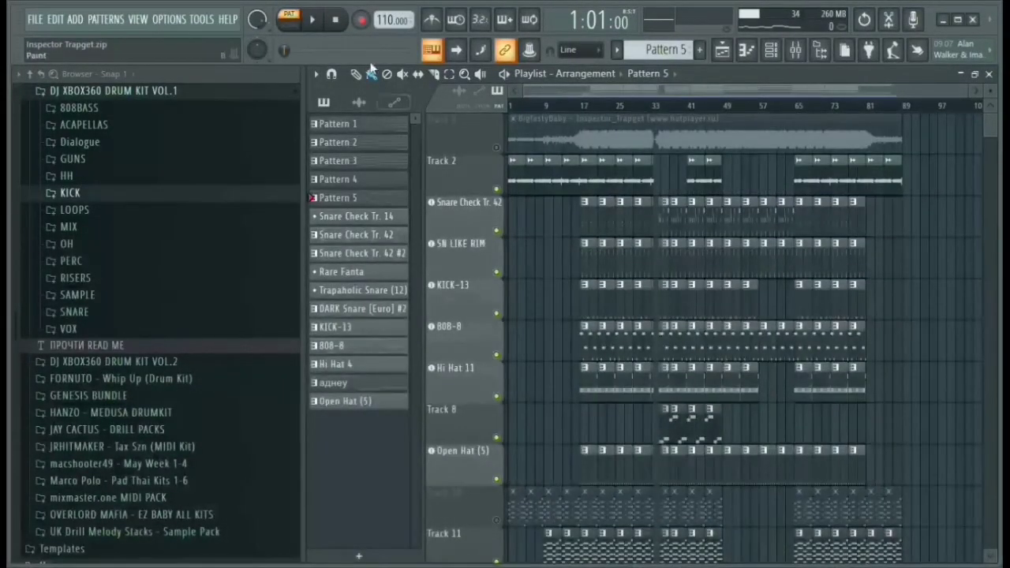
{"action": "left_click", "coordinate": [284, 19]}
{"action": "key", "text": "space"}
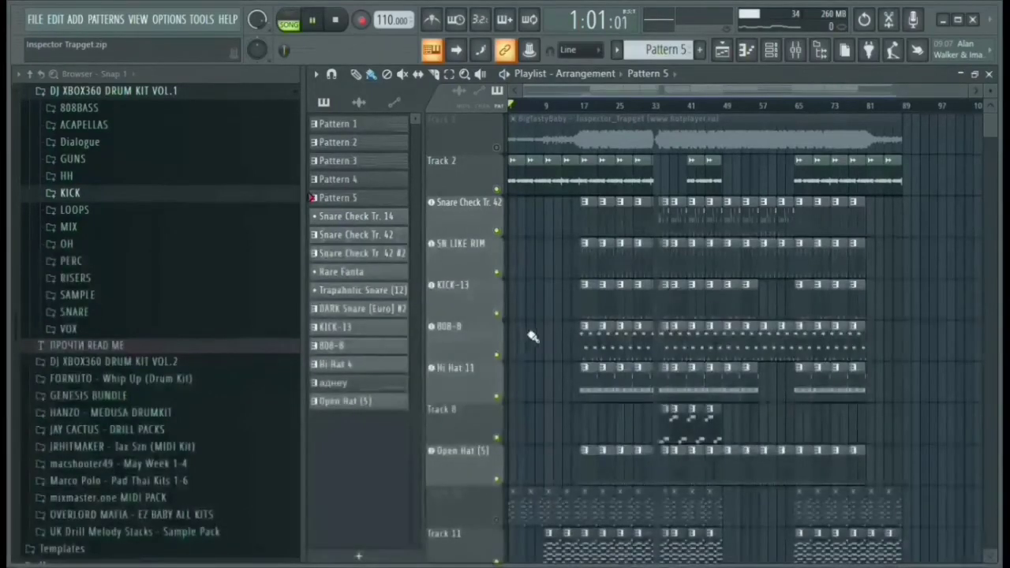